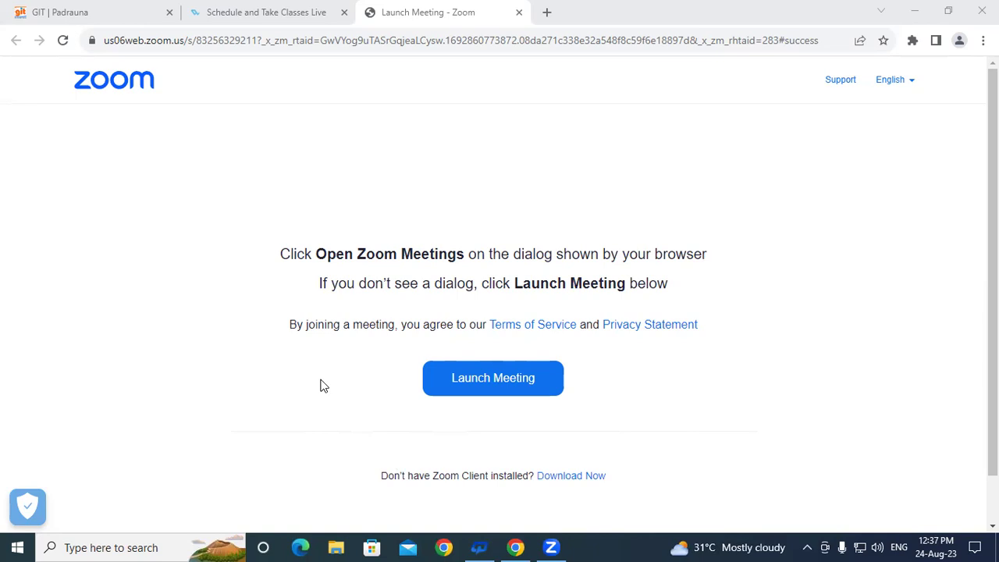
Bring up the Windows Run dialog, prefilled with notepad, over the Zoom launch page.
left_click(430, 376)
Launch PowerPoint by running powerpnt from the Windows Run dialog.
key("super+r")
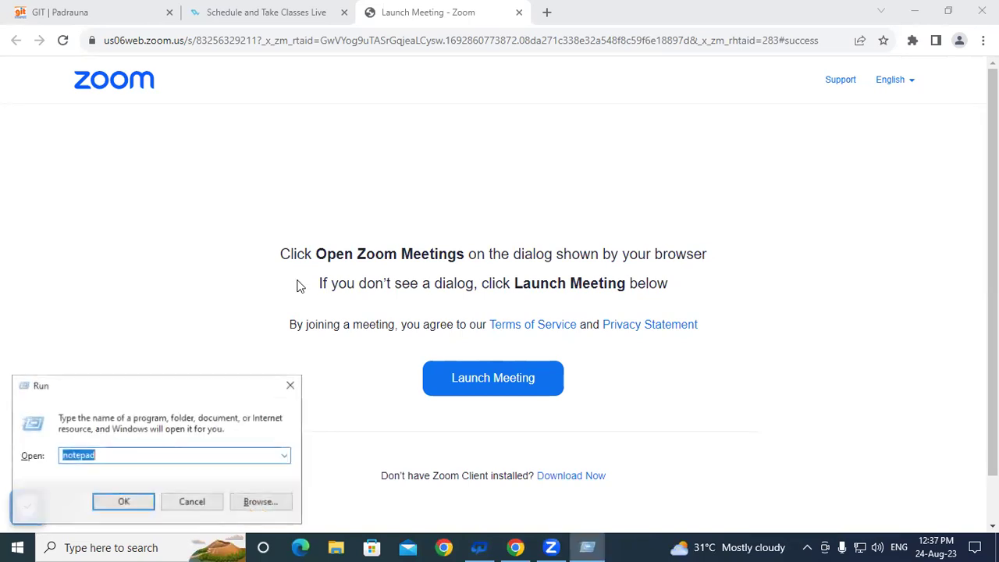
type("po")
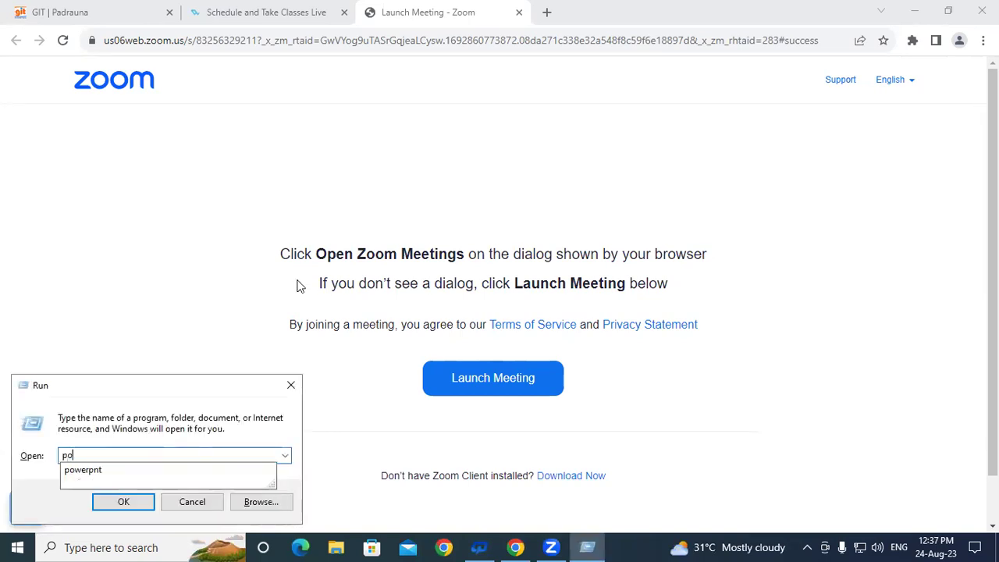
type("werpnt")
key("Return")
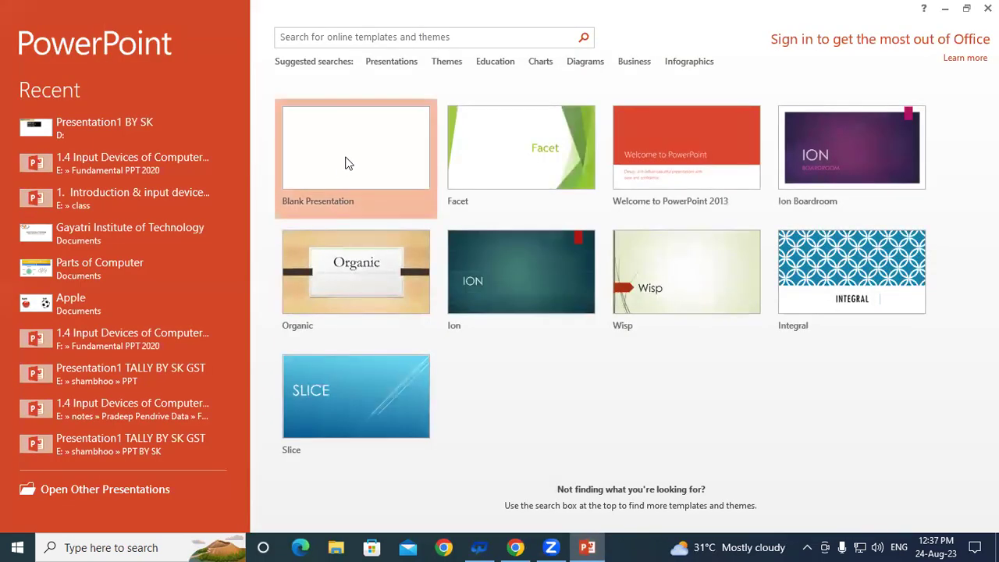
Create a blank presentation and show its Animations ribbon.
left_click(363, 174)
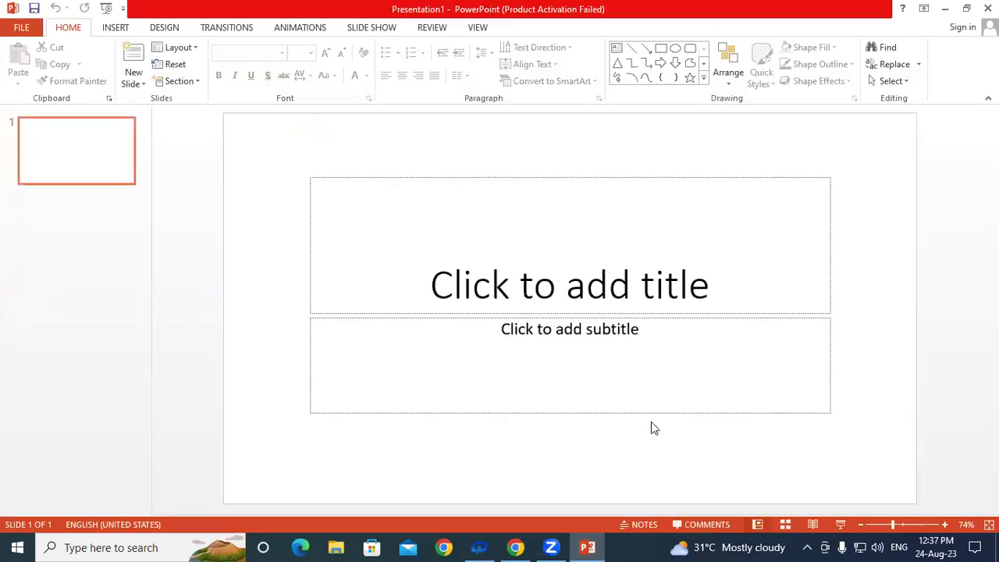
left_click(302, 29)
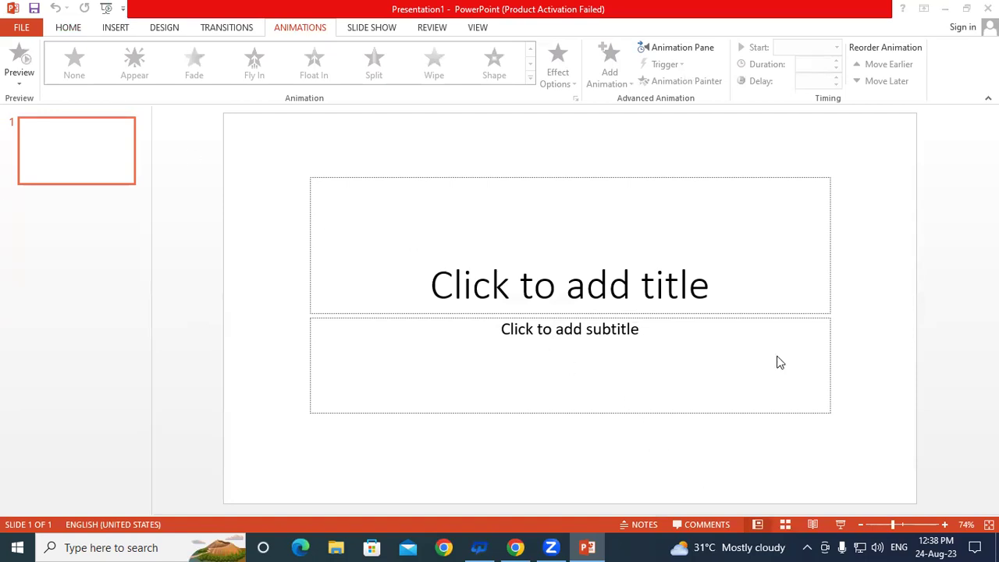
Select slide 1 and bring back the Home ribbon.
left_click(56, 145)
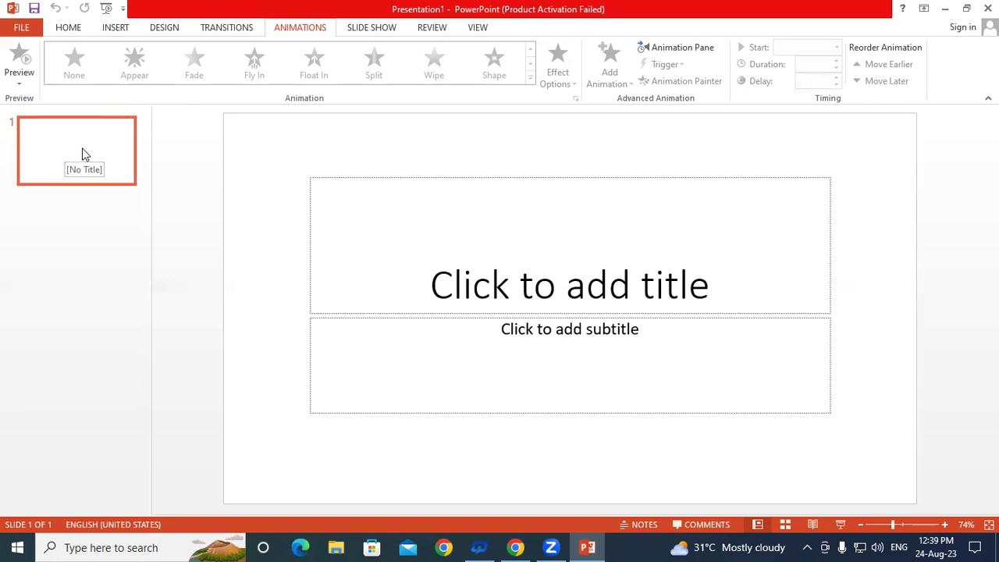
left_click(68, 29)
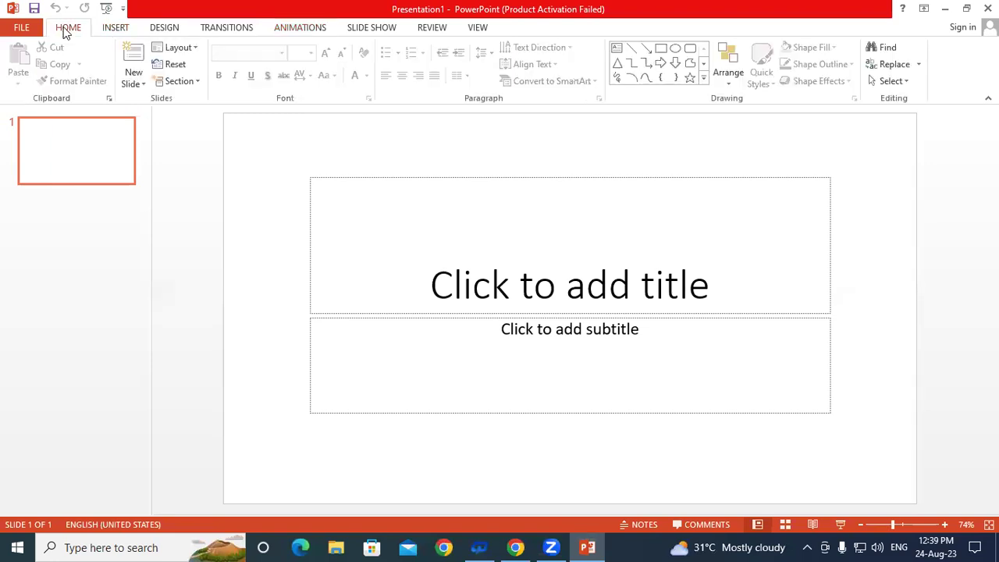
Add a Blank-layout slide and delete the original title slide.
left_click(139, 81)
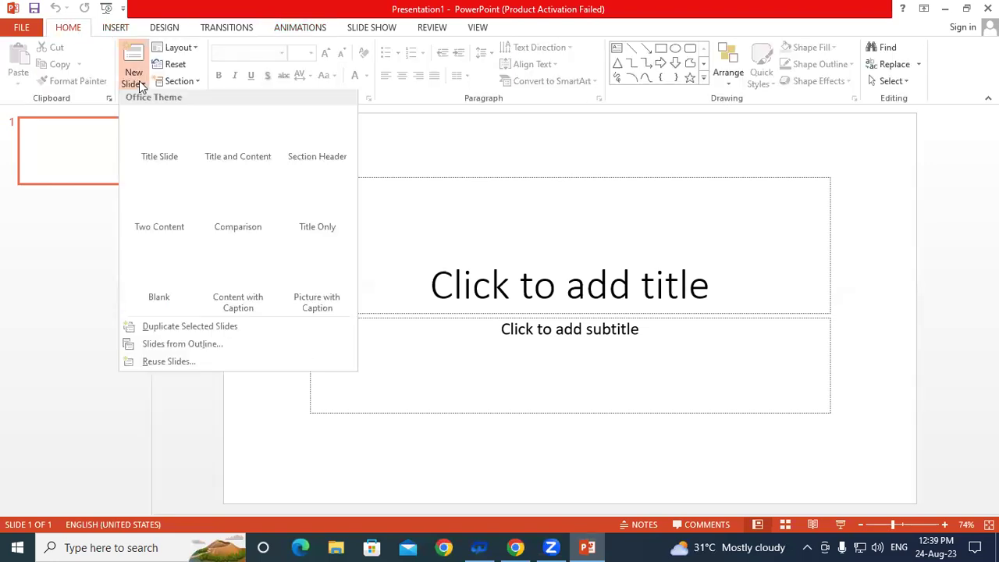
left_click(166, 278)
left_click(98, 154)
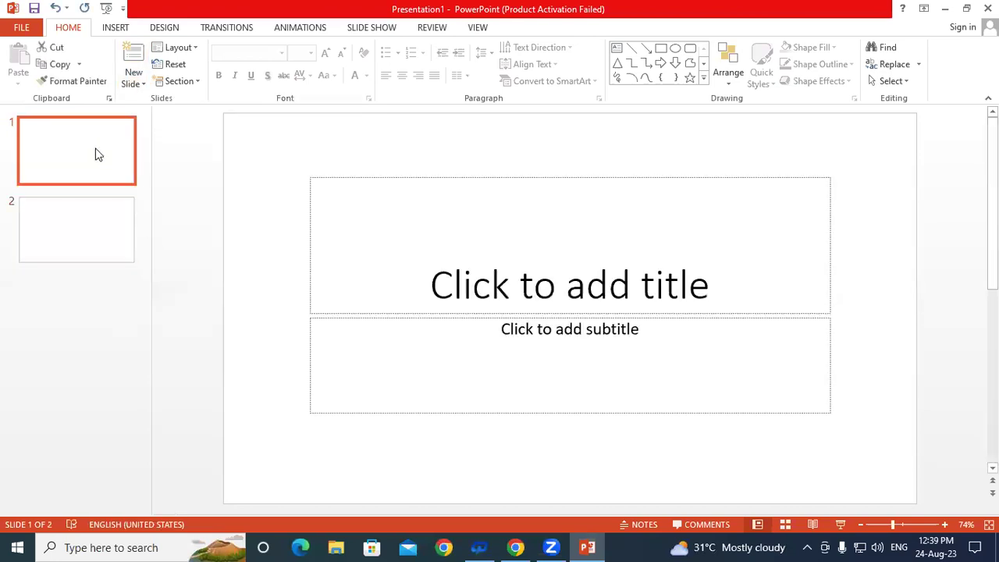
key("Delete")
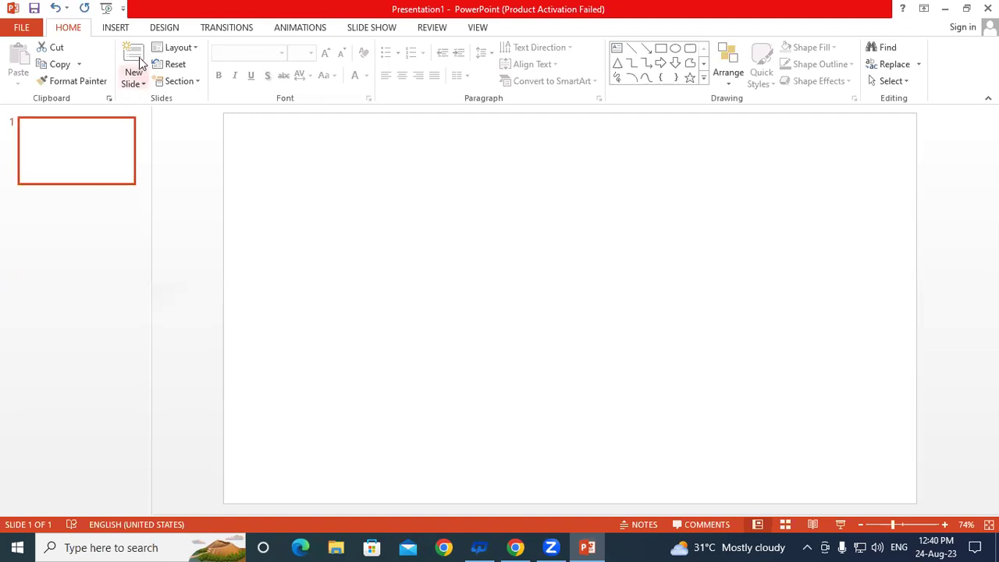
Add a text box reading 'Apple' near the slide's top-left.
left_click(116, 28)
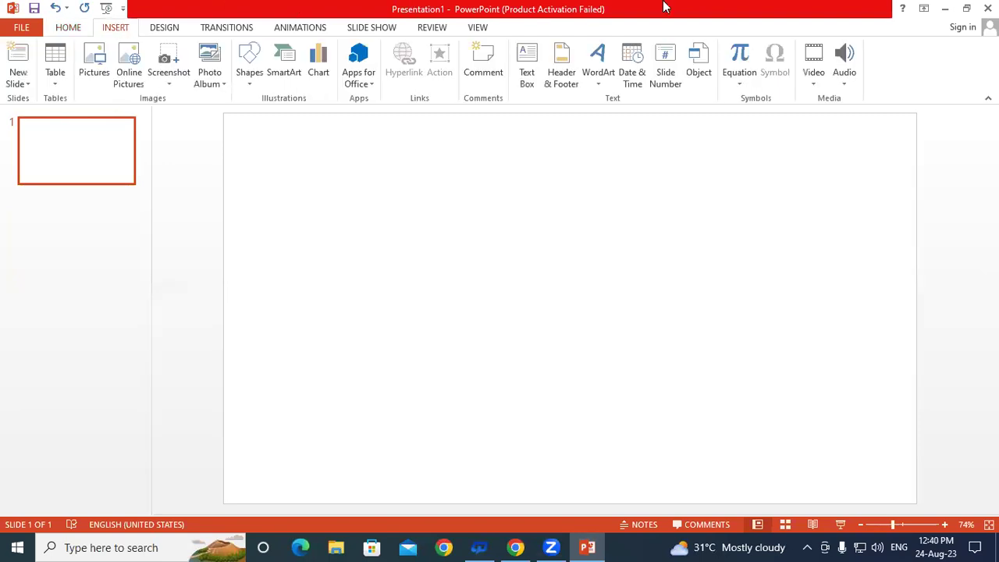
left_click(530, 66)
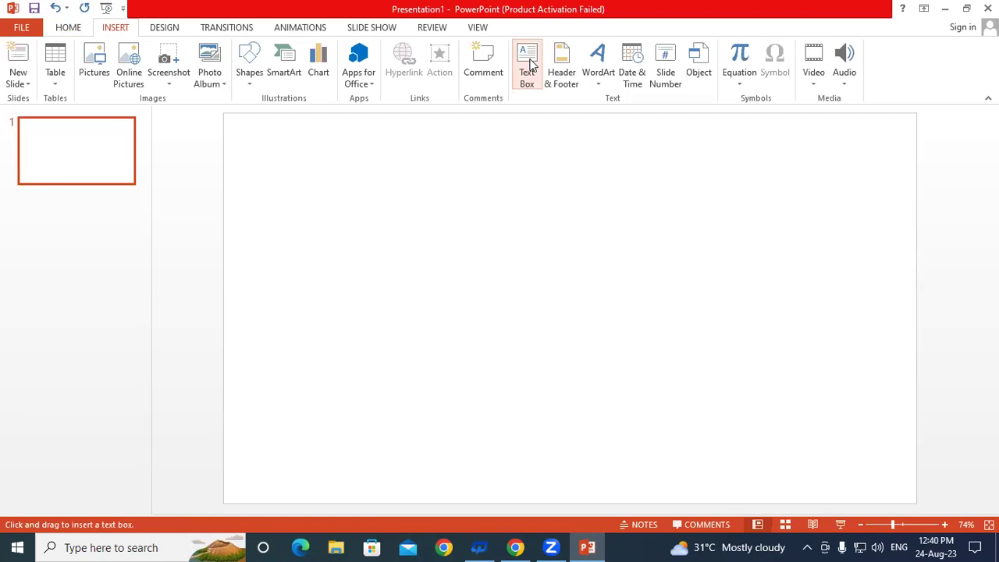
mouse_move(255, 182)
left_mouse_down()
mouse_move(332, 208)
mouse_move(426, 215)
left_mouse_up()
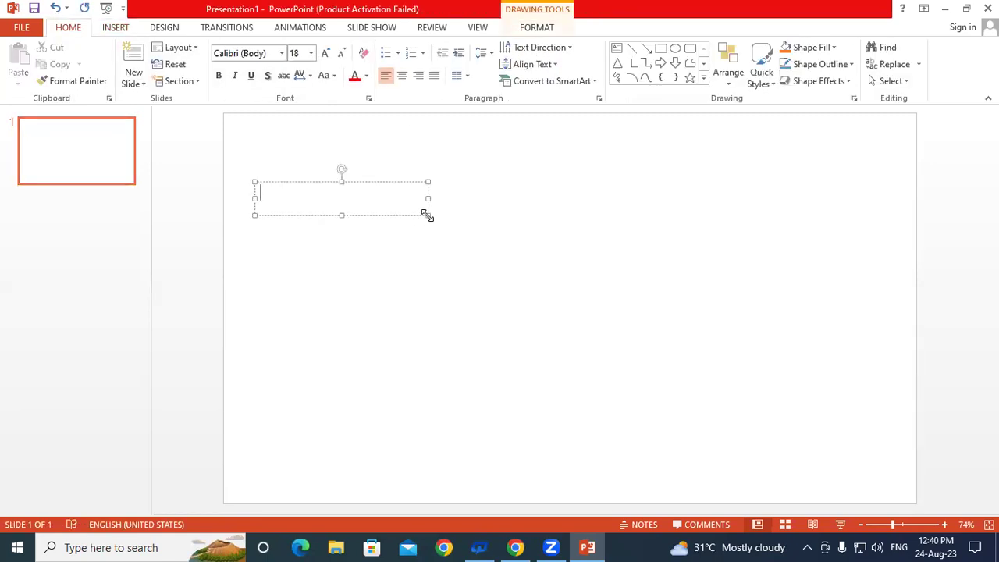
type("Apple")
Make Apple bold at 66 pt and nudge it slightly higher.
left_click_drag(261, 193, 297, 199)
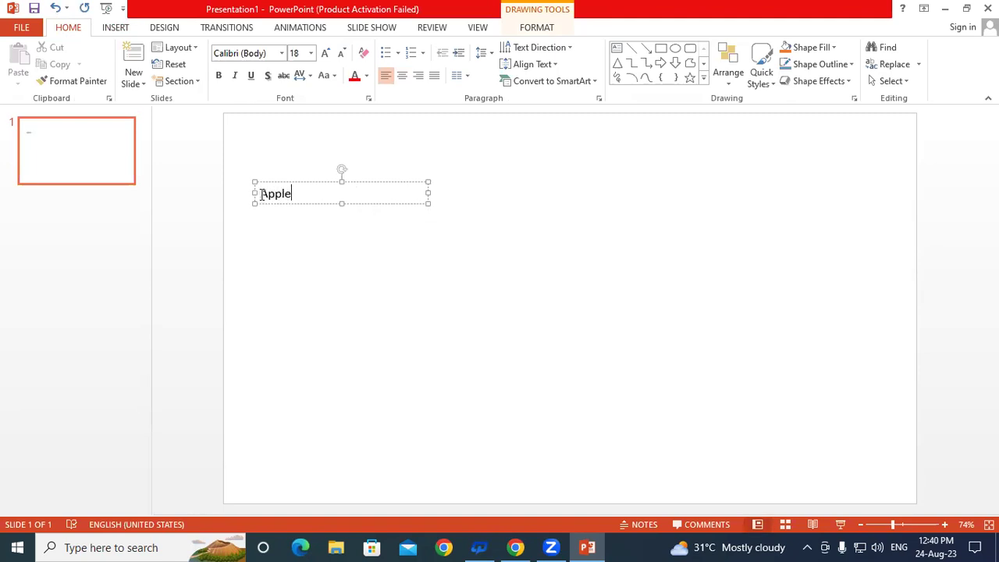
left_click(218, 75)
left_click(325, 53)
left_click(325, 53)
left_click(324, 53)
left_click(324, 53)
left_click(325, 53)
left_click(325, 53)
left_click(325, 53)
left_click(324, 53)
left_click(325, 53)
left_click(324, 53)
left_click(324, 53)
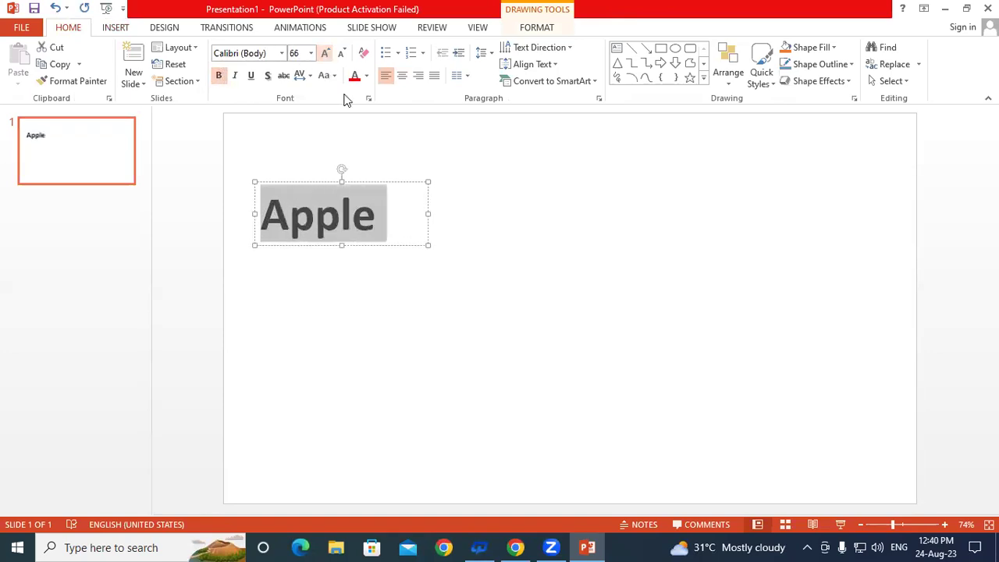
left_click_drag(397, 228, 380, 228)
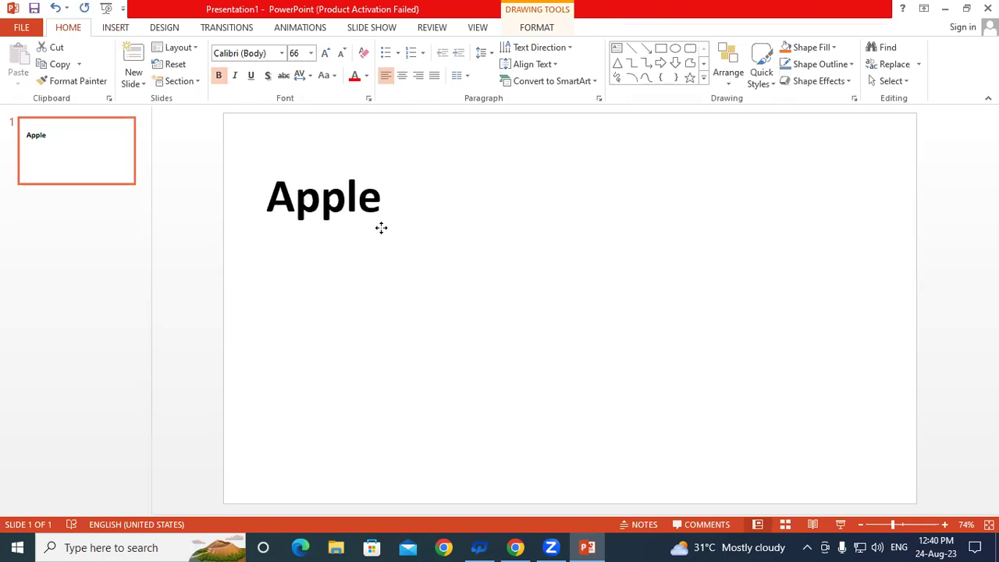
left_click(532, 243)
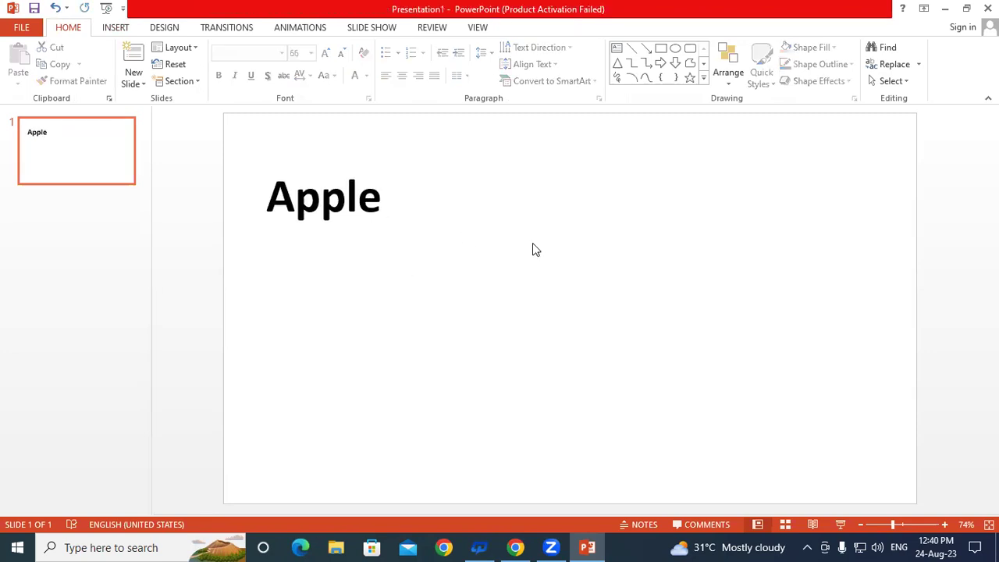
left_click(117, 28)
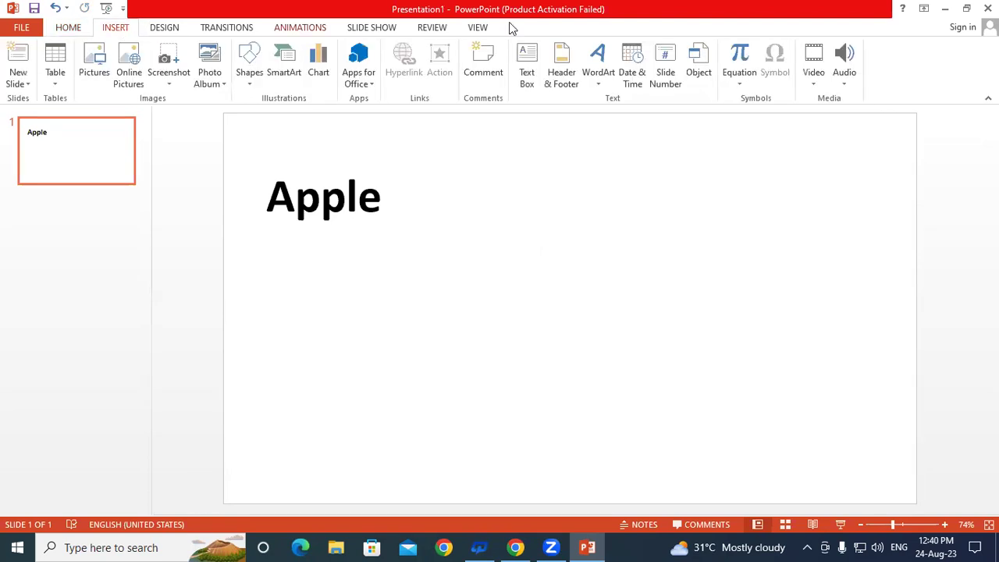
Add a second text box right of Apple reading 'Ball'.
left_click(526, 66)
mouse_move(500, 196)
left_mouse_down()
mouse_move(665, 253)
mouse_move(699, 250)
left_mouse_up()
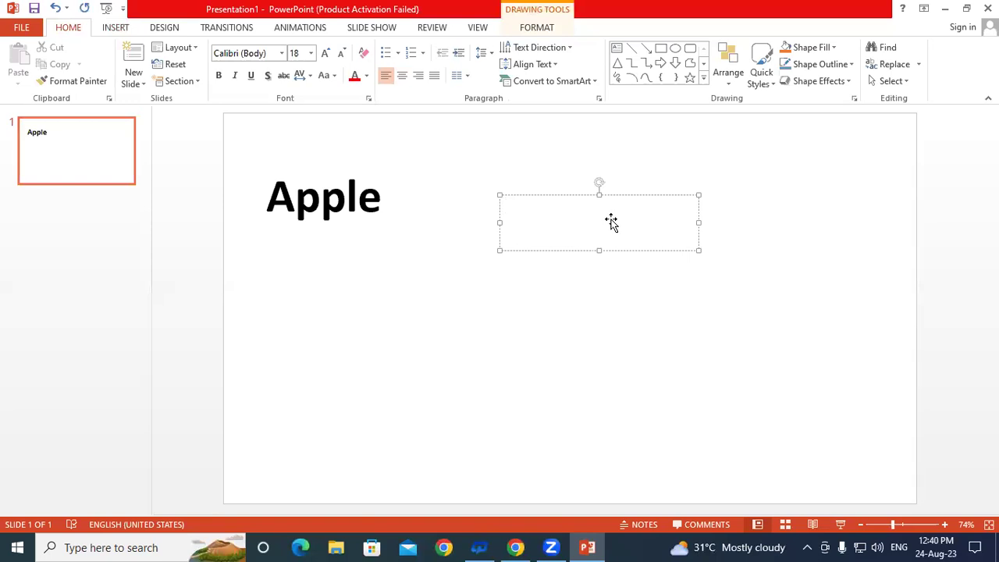
type("Ball")
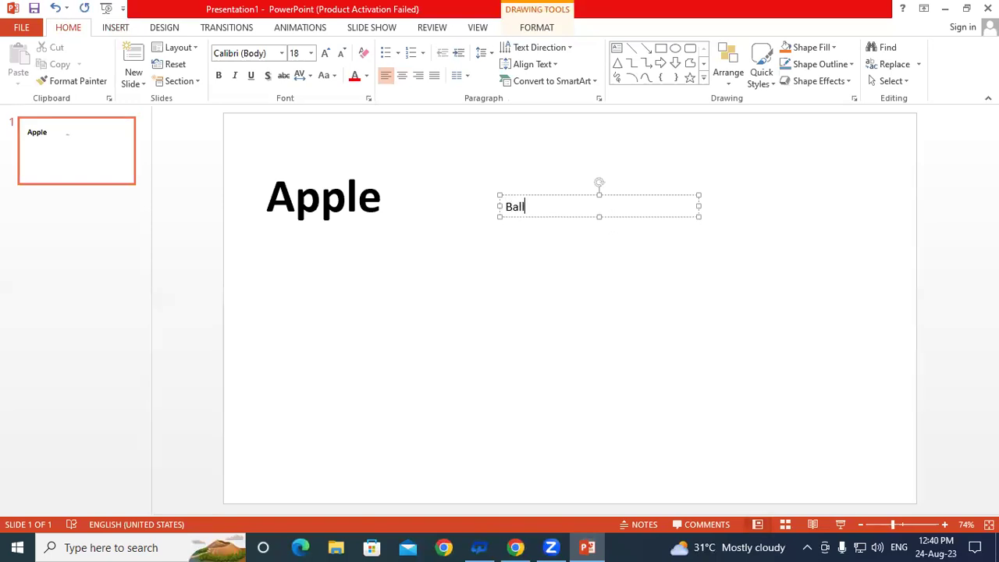
Copy Apple's bold 66 pt formatting onto Ball with Format Painter and align it with Apple.
left_click(378, 198)
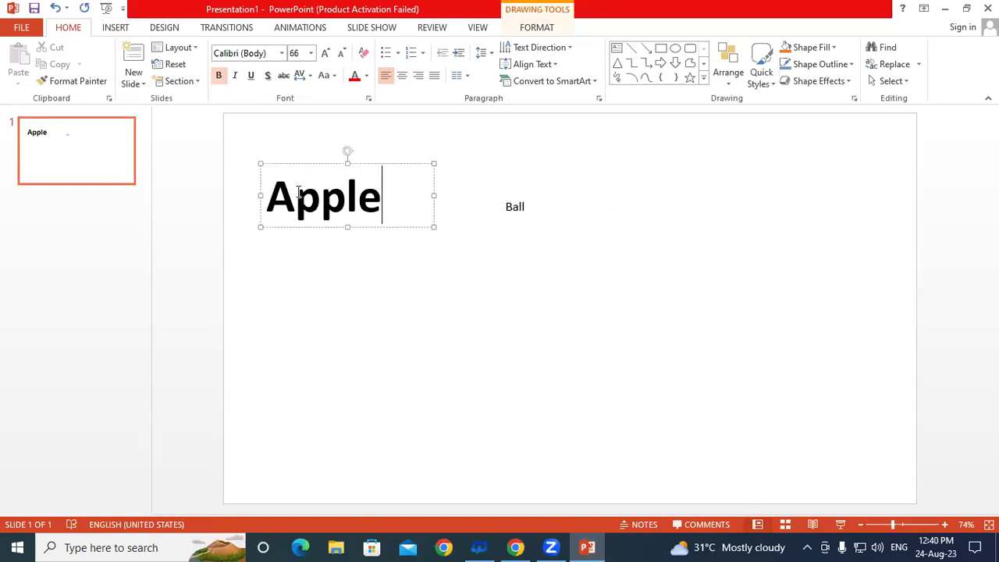
double_click(298, 193)
double_click(513, 205)
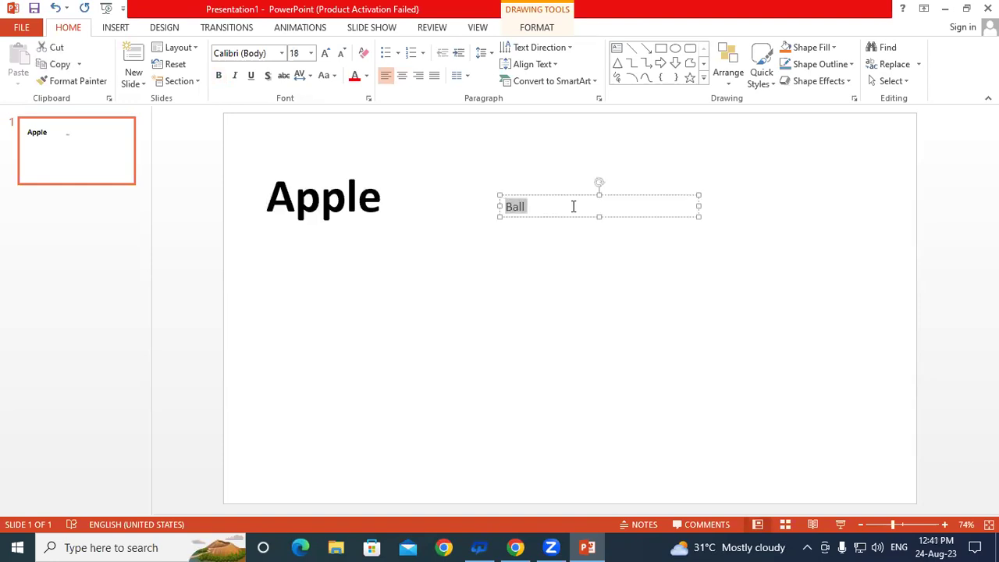
left_click(320, 197)
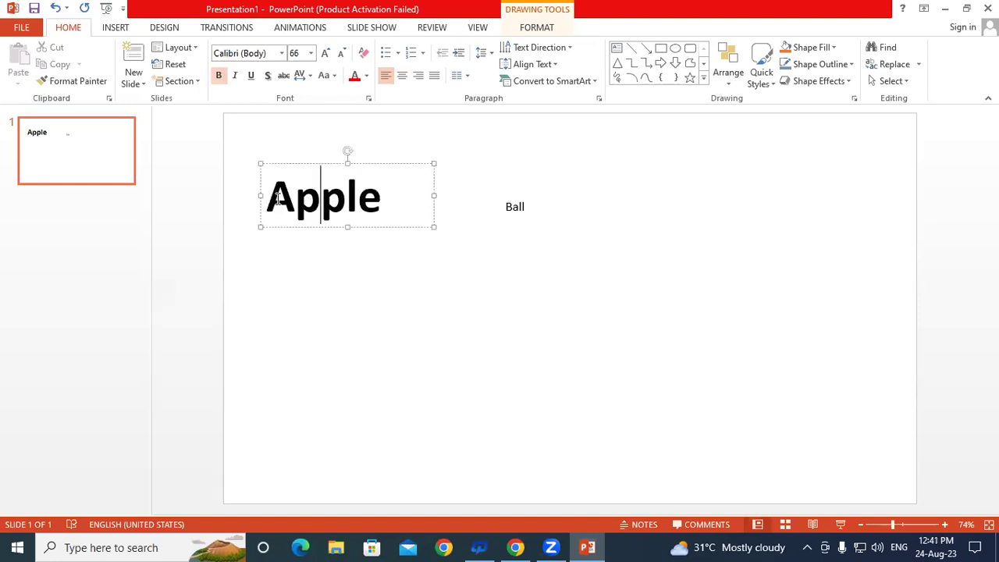
left_click_drag(277, 198, 393, 196)
left_click(71, 81)
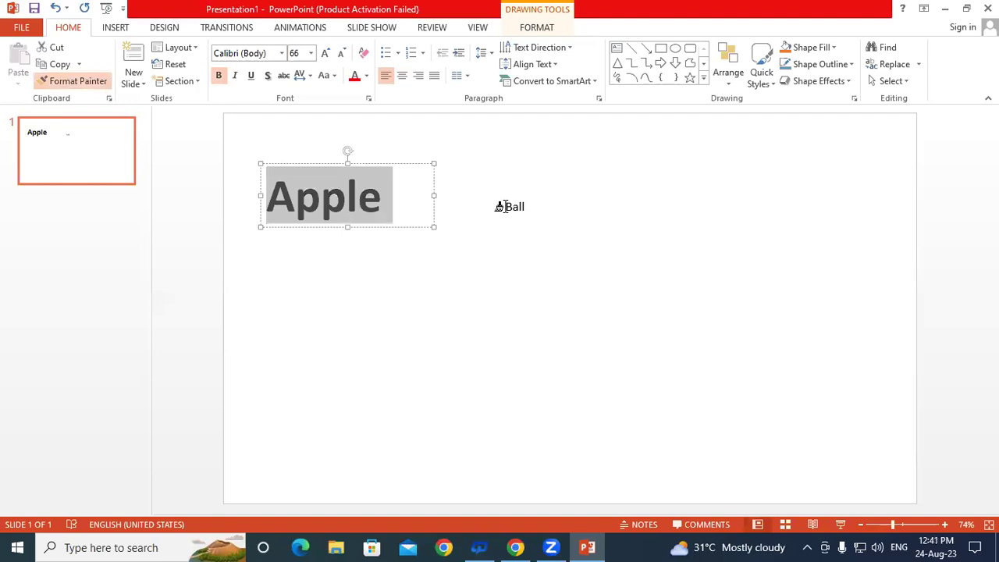
left_click_drag(500, 207, 559, 206)
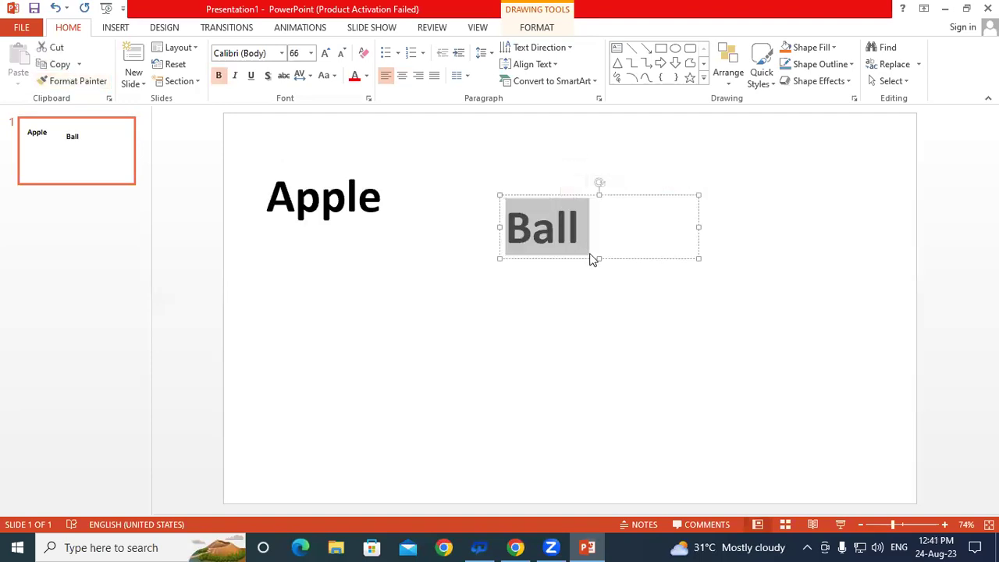
left_click_drag(609, 244, 778, 222)
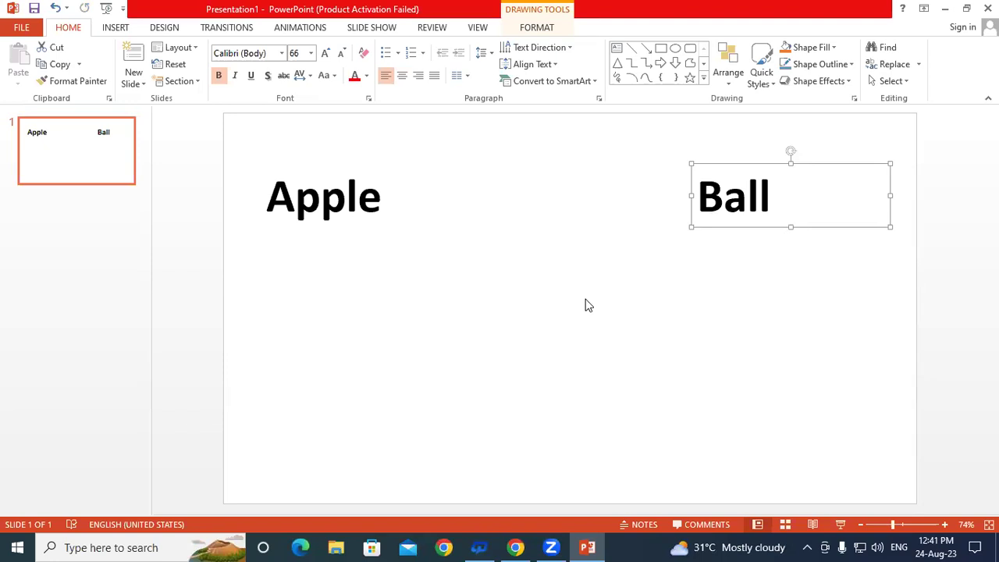
left_click(512, 302)
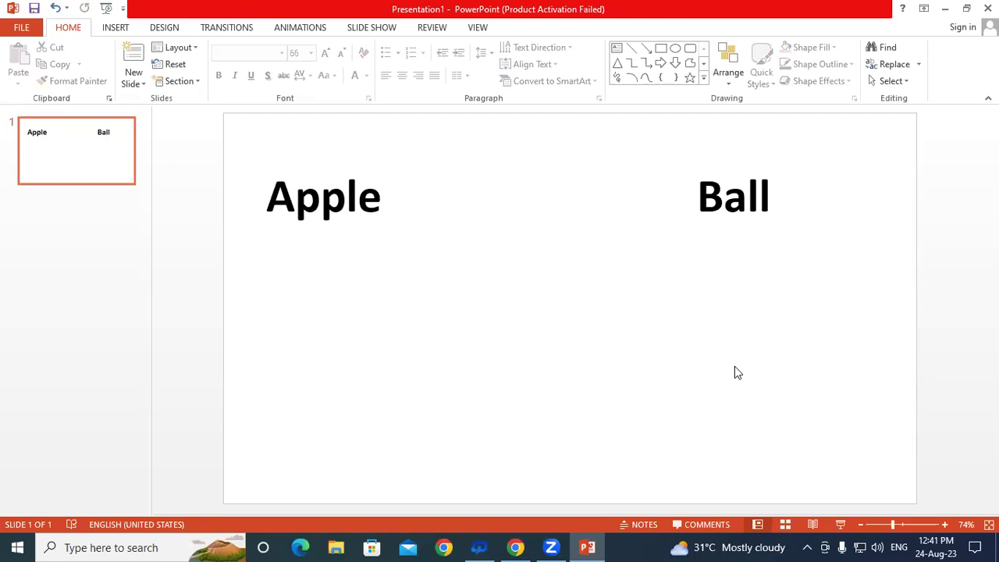
left_click(117, 29)
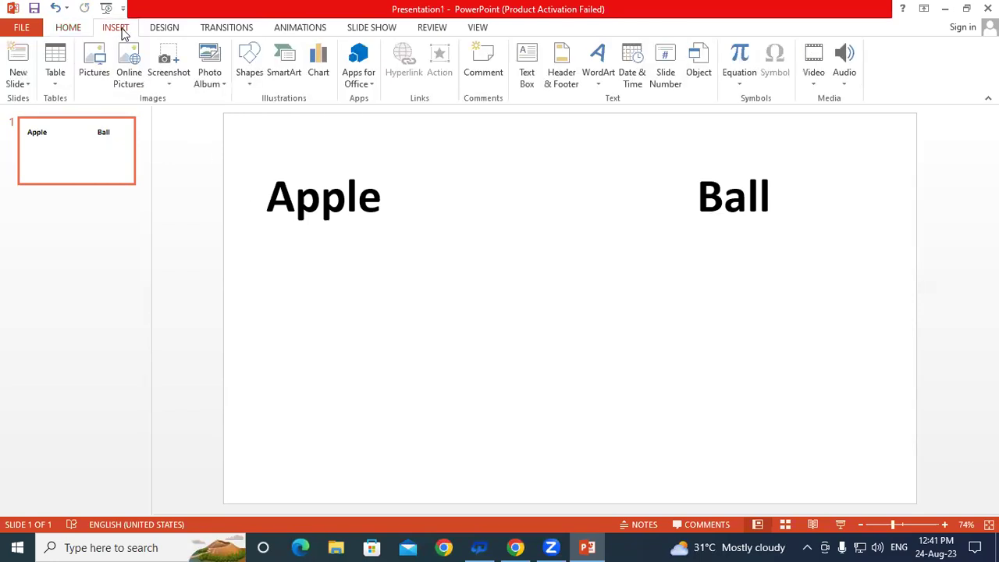
left_click(91, 57)
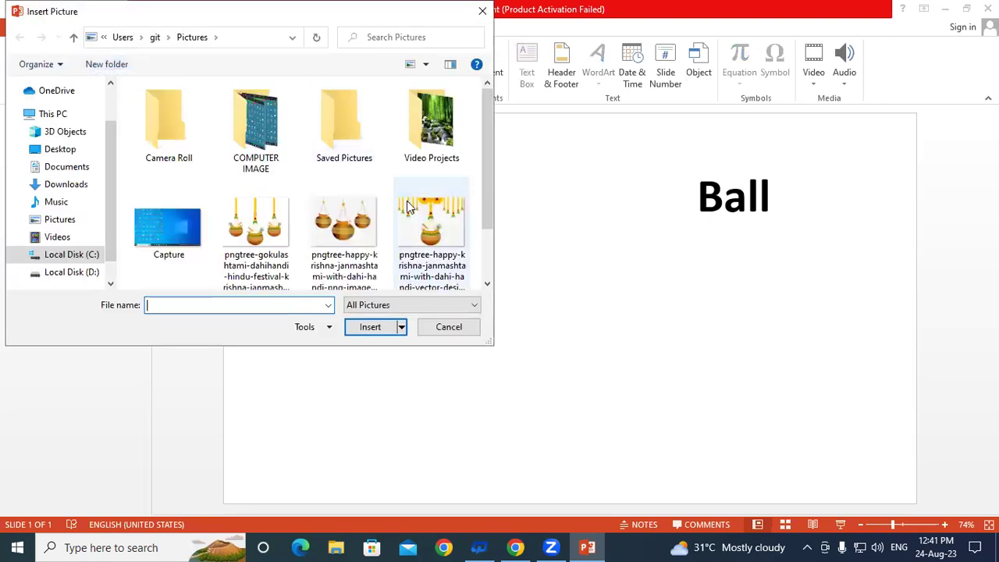
left_click_drag(488, 160, 500, 133)
left_click(65, 150)
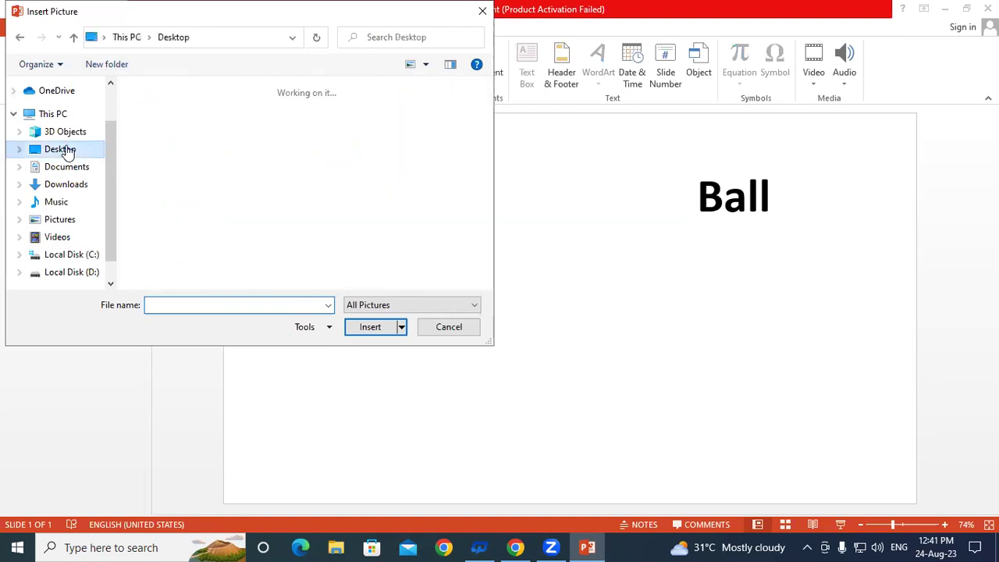
left_click_drag(488, 120, 483, 266)
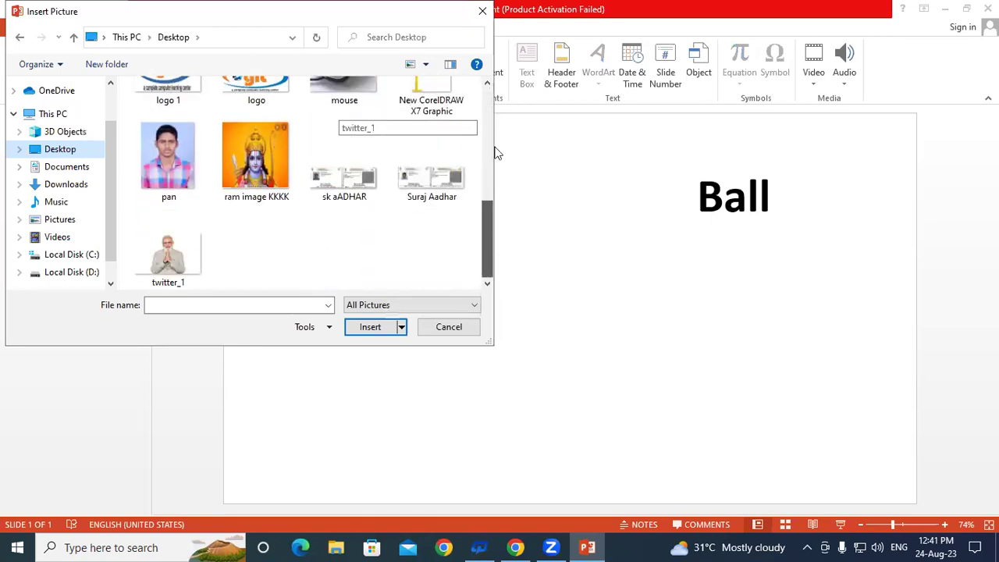
left_click_drag(500, 119, 136, 147)
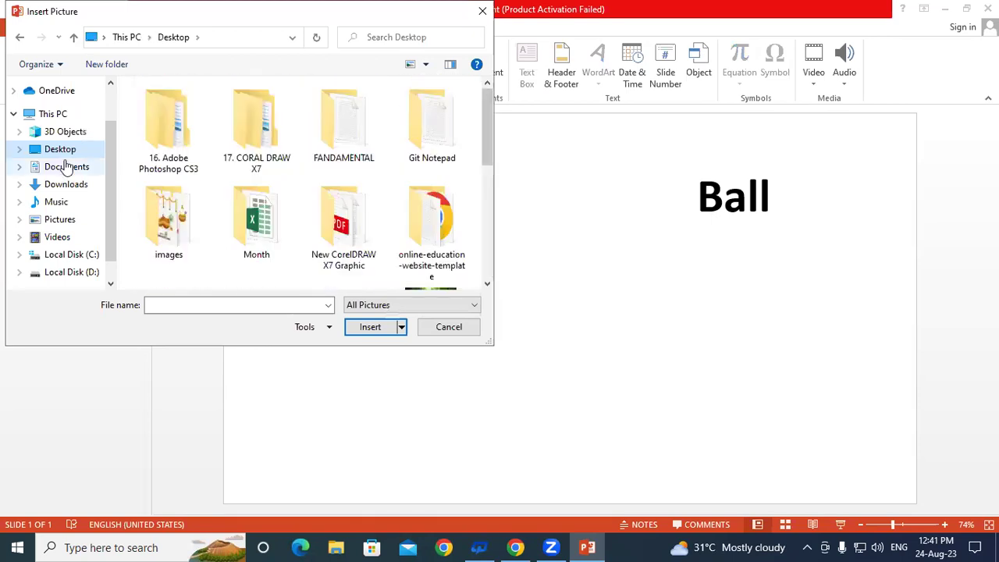
scroll(261, 195, "down", 5)
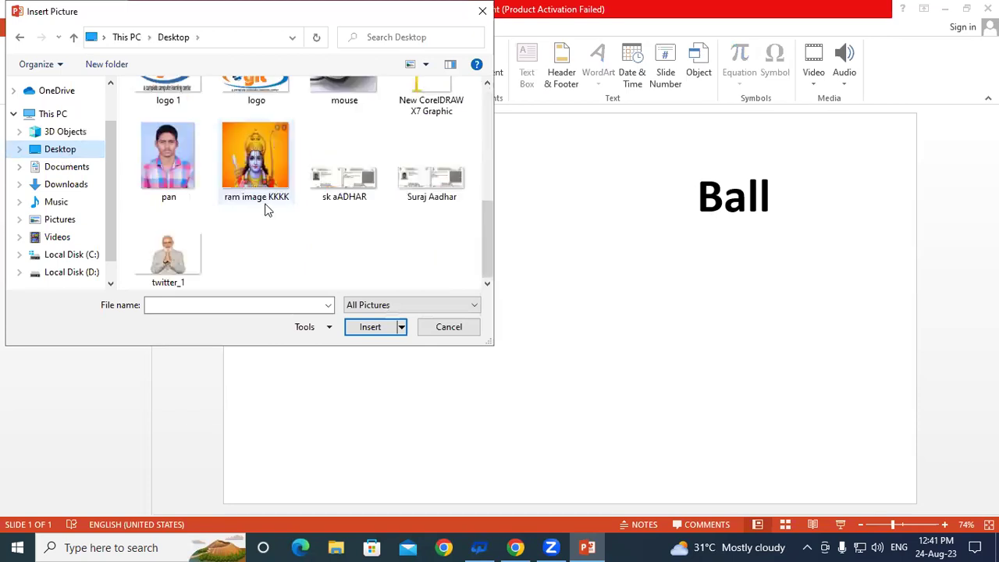
scroll(200, 201, "up", 5)
double_click(167, 207)
scroll(256, 223, "down", 2)
scroll(258, 234, "down", 3)
scroll(266, 243, "down", 3)
scroll(266, 248, "down", 3)
scroll(263, 252, "up", 2)
scroll(263, 250, "up", 3)
scroll(263, 246, "up", 3)
scroll(263, 242, "up", 3)
scroll(263, 238, "up", 3)
scroll(263, 231, "down", 3)
scroll(263, 226, "down", 3)
scroll(263, 221, "down", 3)
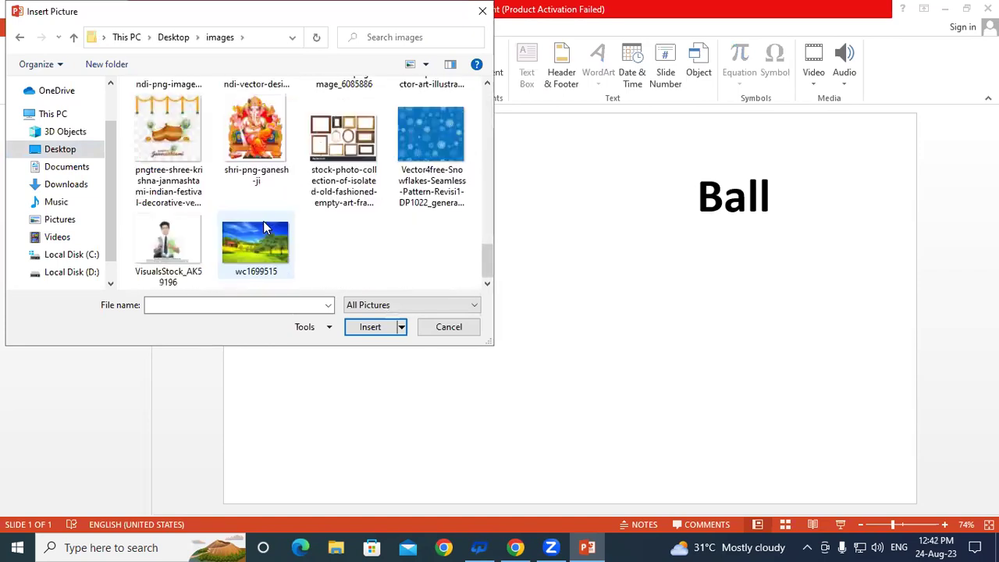
left_click(482, 11)
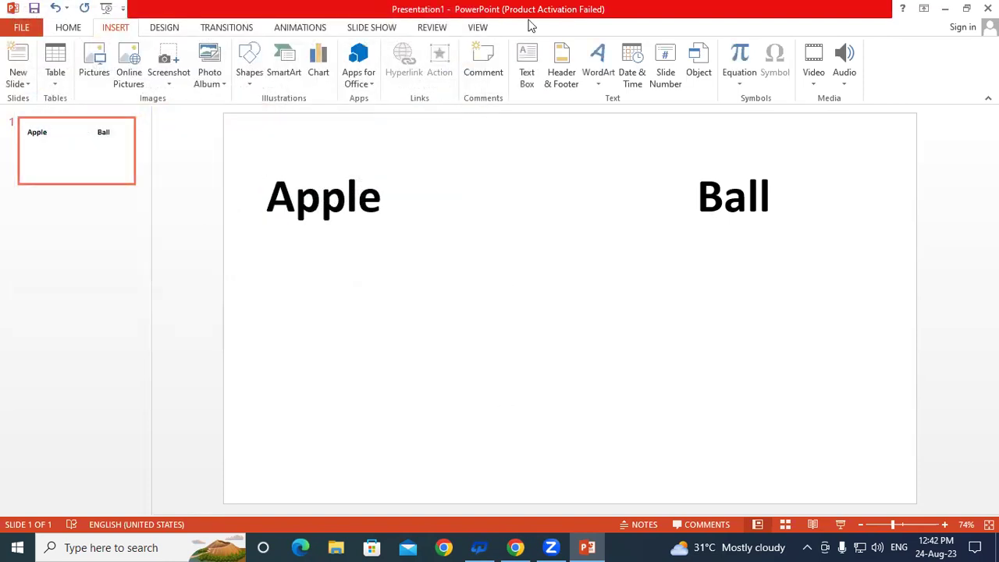
key("alt+Tab")
Search Google Images for 'apple images' in a new tab.
left_click(132, 40)
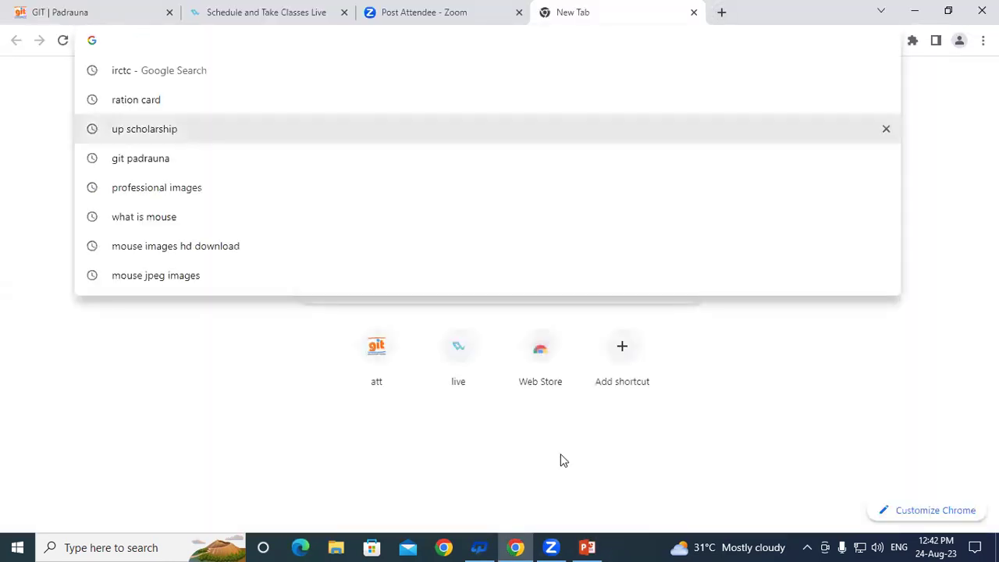
left_click(562, 461)
left_click(931, 80)
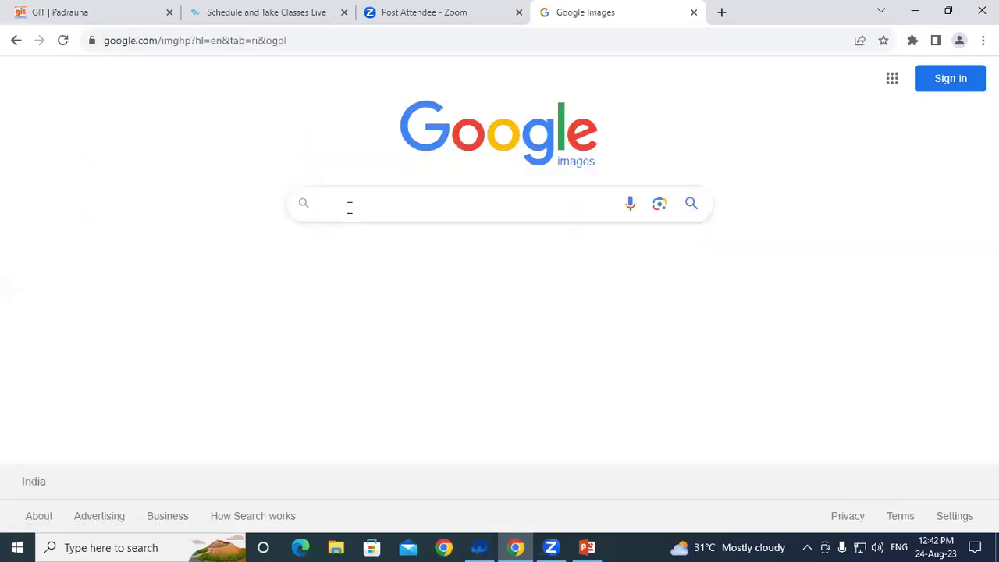
type("appl")
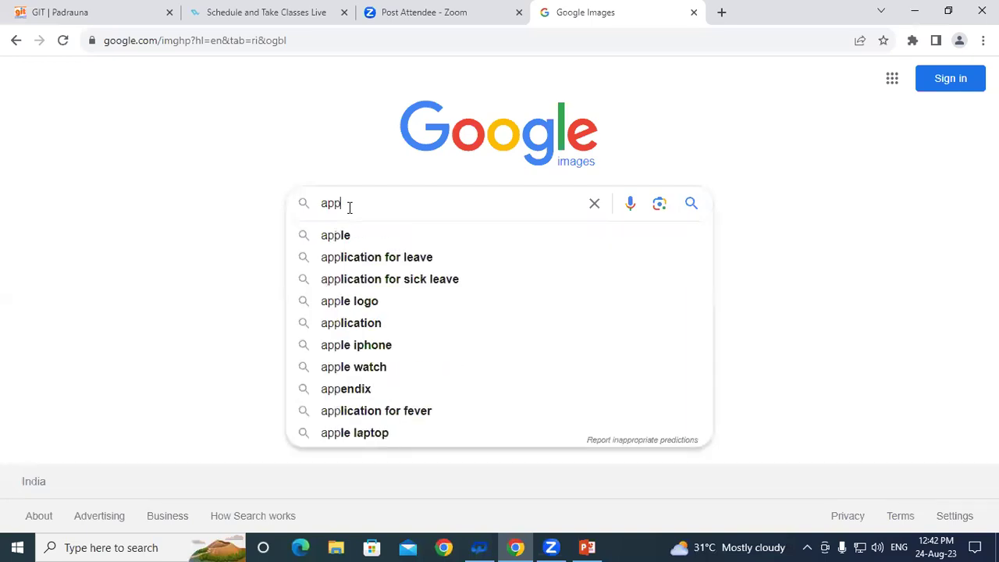
type("e ima")
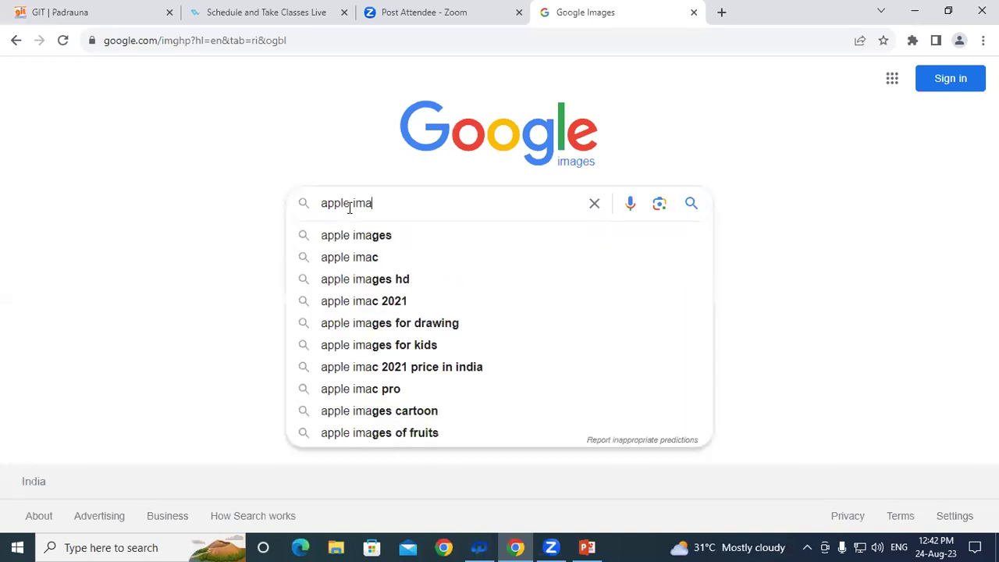
type("ges")
key("Return")
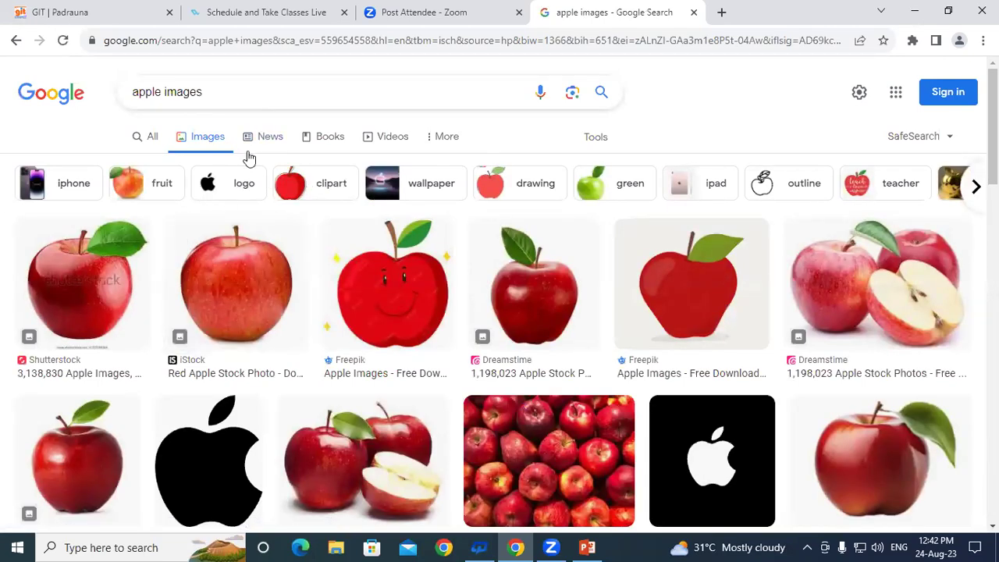
Save the red iStock apple picture to the Desktop.
left_click(241, 278)
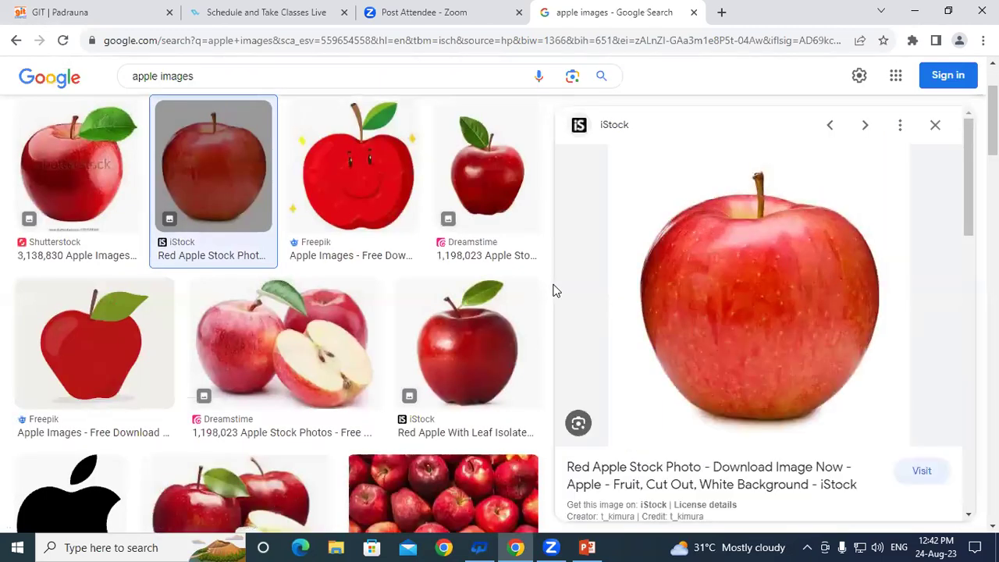
right_click(756, 266)
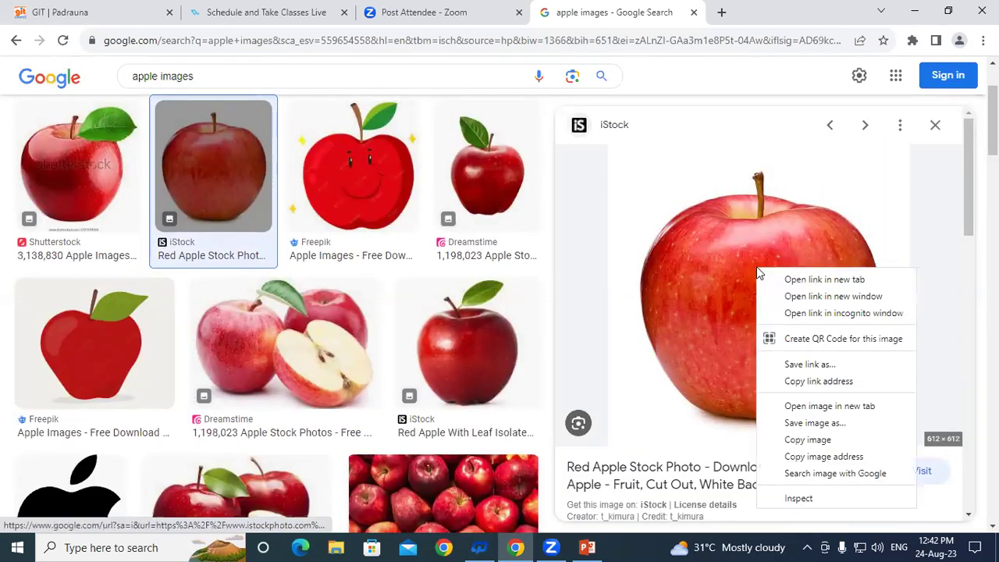
left_click(790, 423)
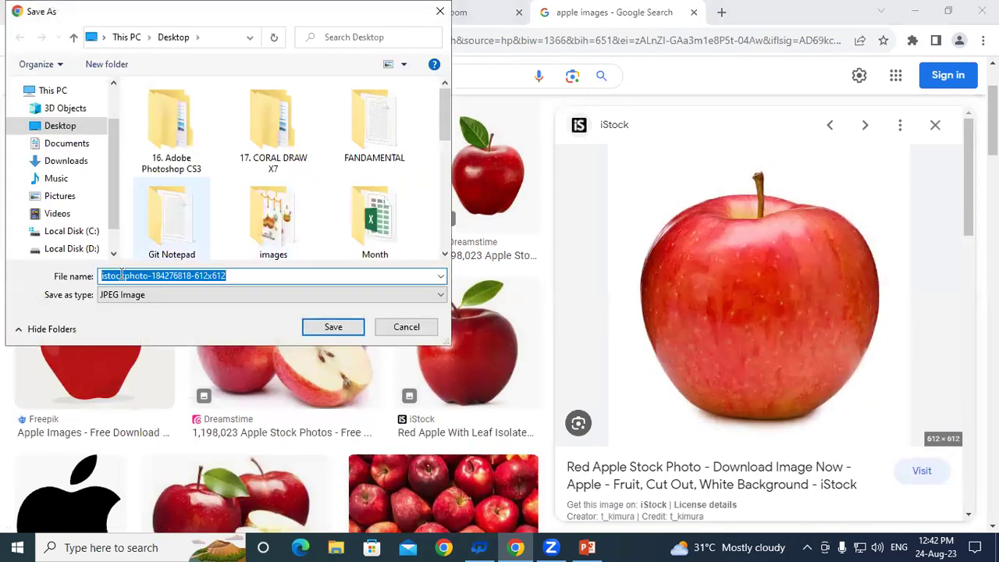
left_click(61, 127)
left_click(337, 332)
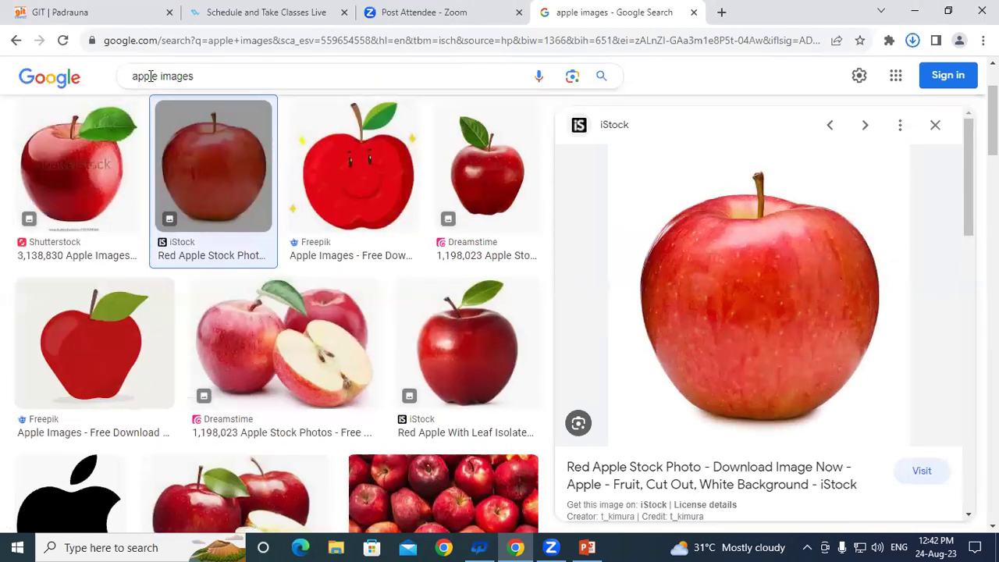
Change the image search to 'Ball'.
double_click(156, 78)
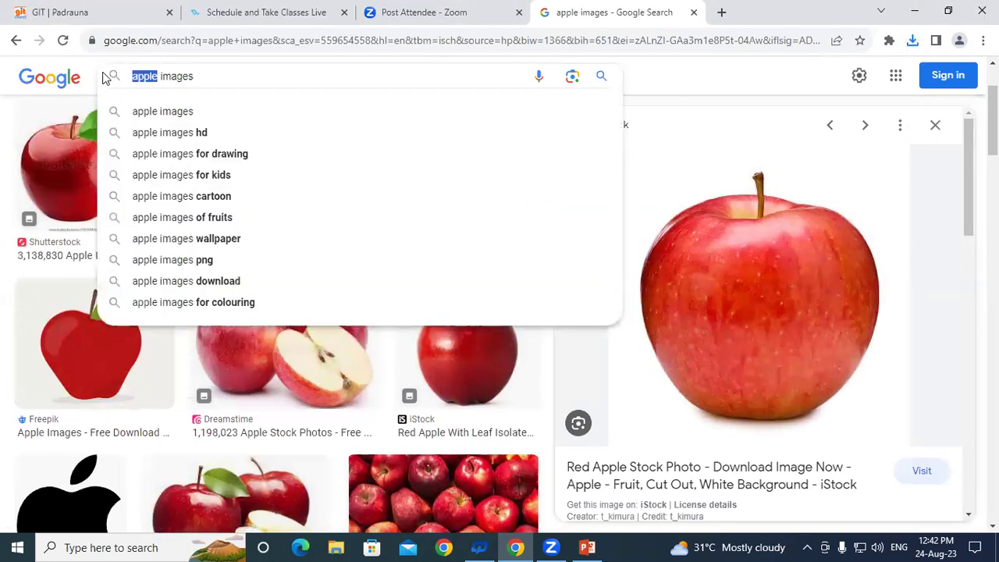
type("Ball")
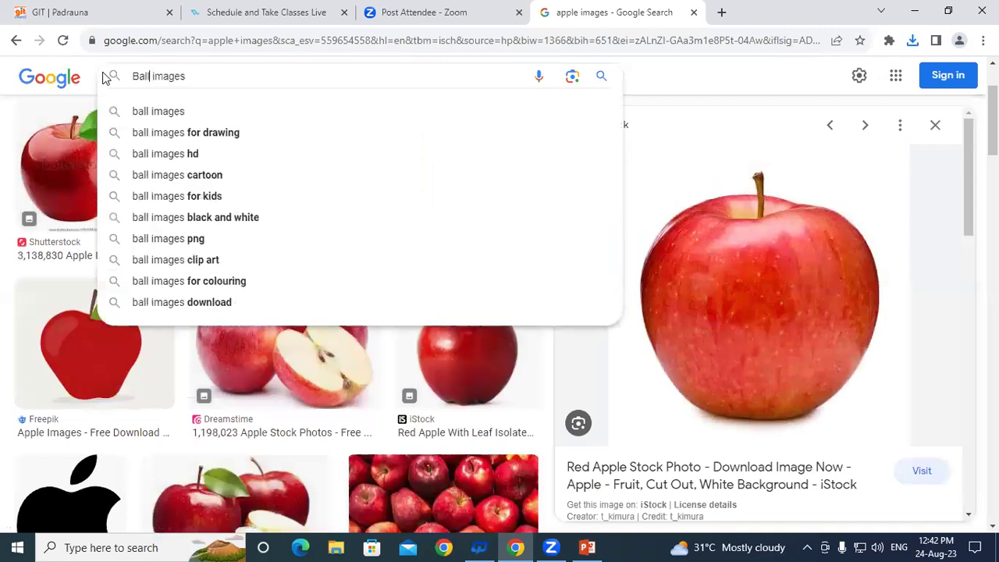
key("Return")
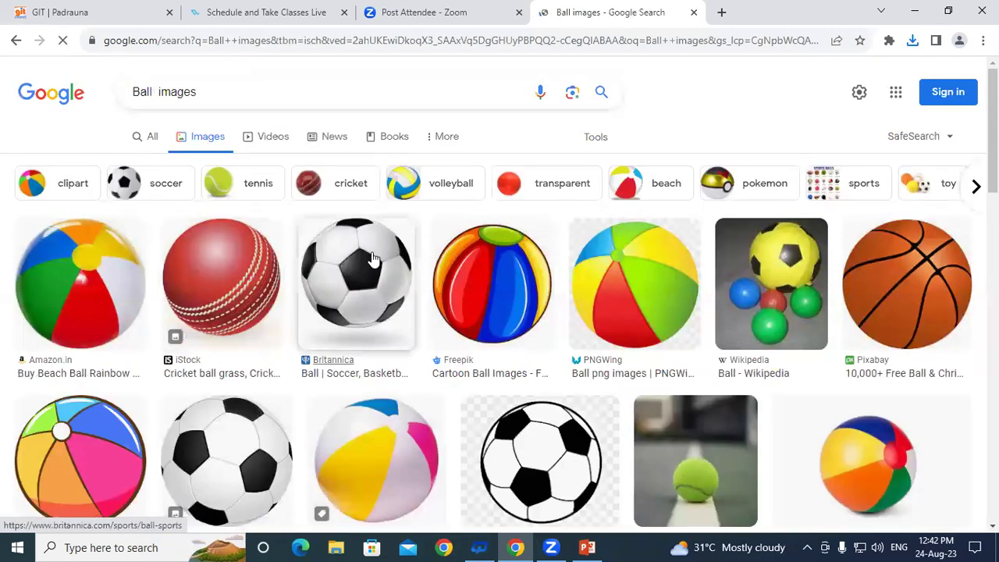
scroll(367, 280, "down", 2)
scroll(341, 312, "up", 2)
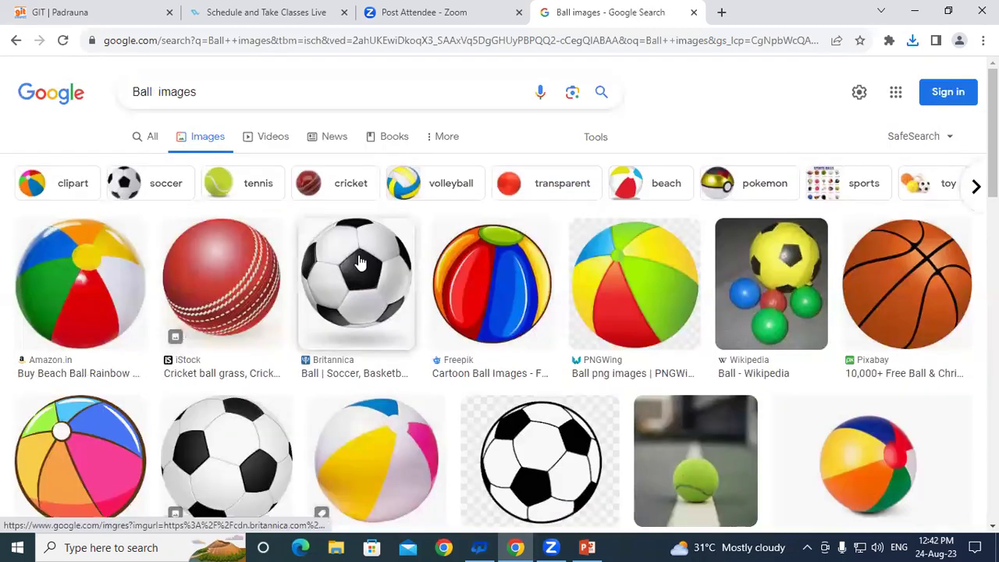
Start saving the Britannica and agrohort soccer ball pictures, cancelling both.
left_click(342, 312)
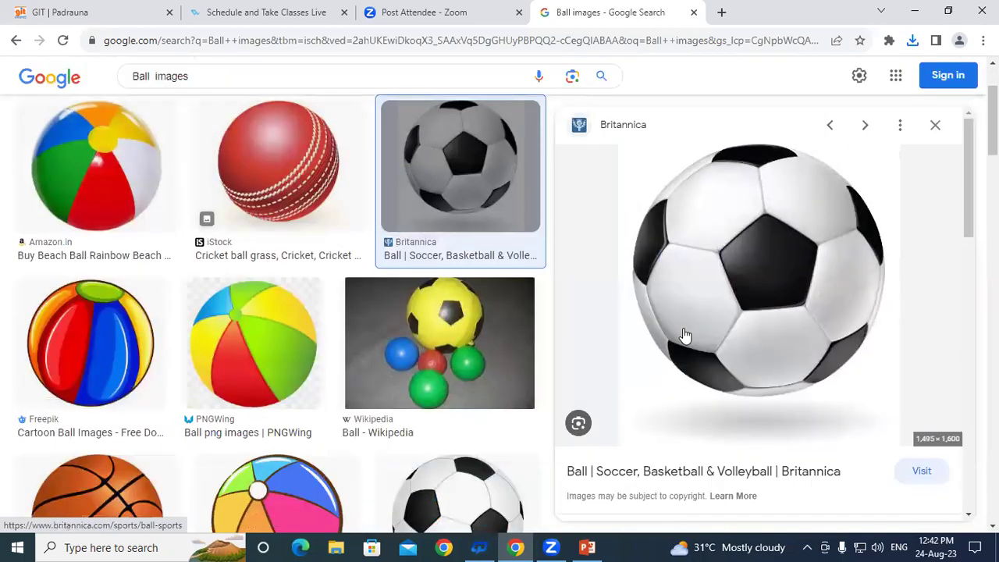
right_click(782, 262)
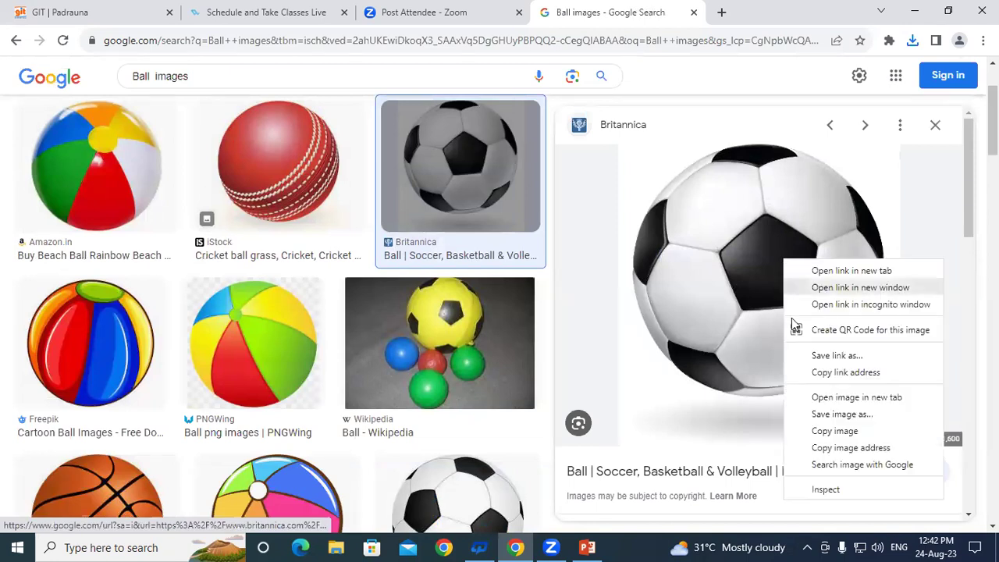
left_click(841, 414)
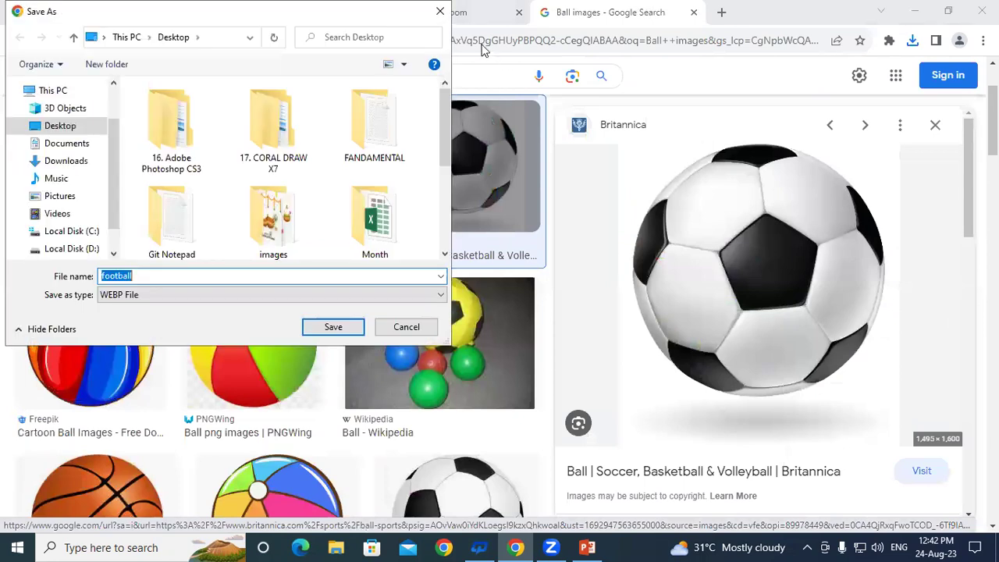
left_click(439, 11)
scroll(808, 316, "down", 2)
scroll(780, 324, "down", 3)
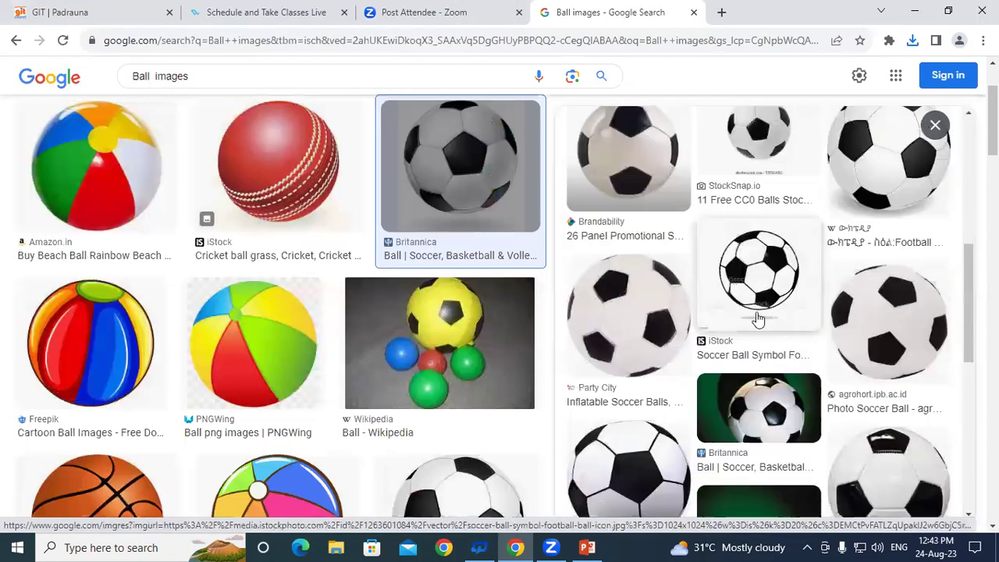
left_click(891, 323)
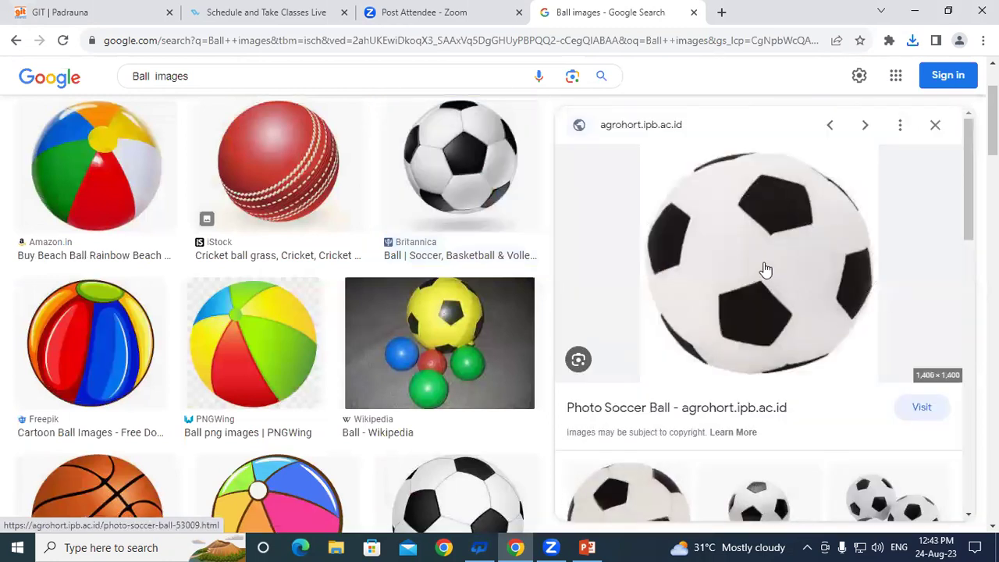
right_click(740, 280)
left_click(784, 450)
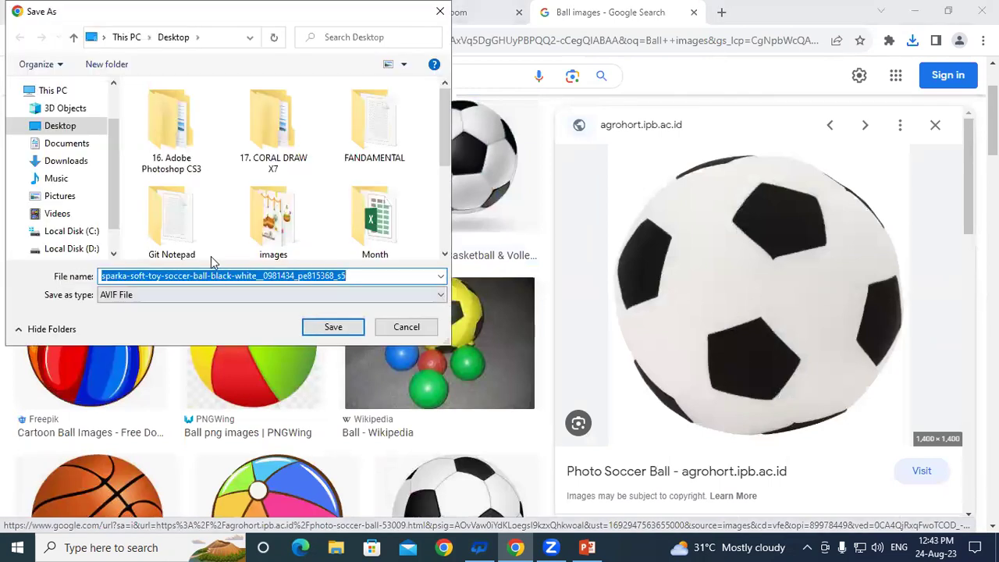
left_click(440, 11)
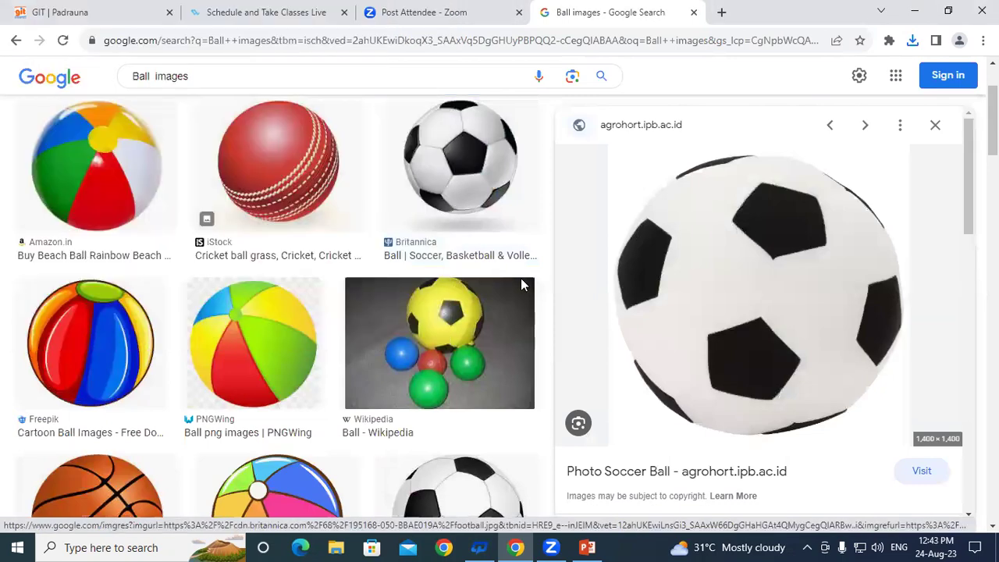
scroll(142, 336, "down", 5)
scroll(238, 348, "down", 2)
scroll(390, 363, "up", 5)
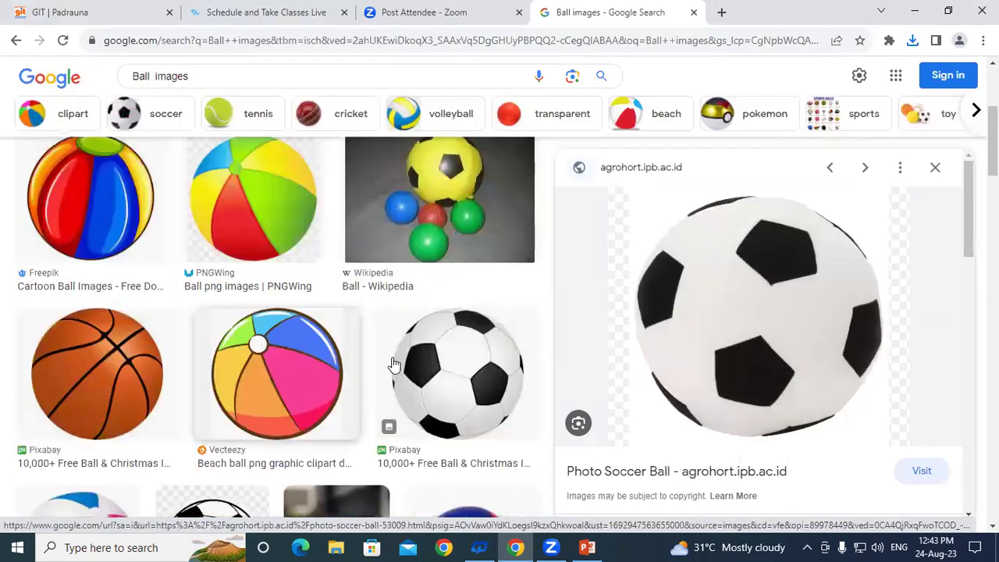
scroll(391, 363, "down", 5)
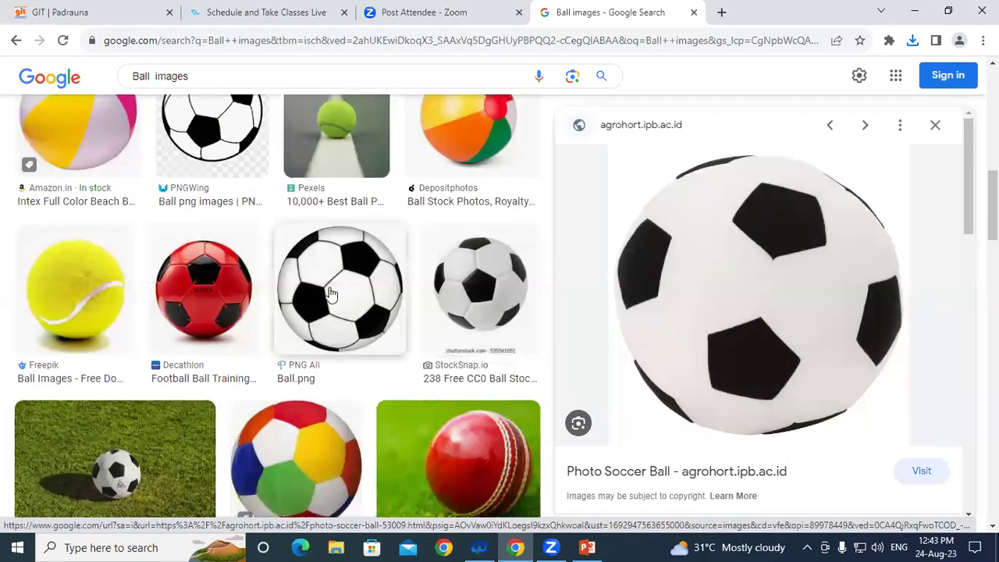
Save the Ball.png soccer ball image to the Desktop as Ball.
left_click(332, 294)
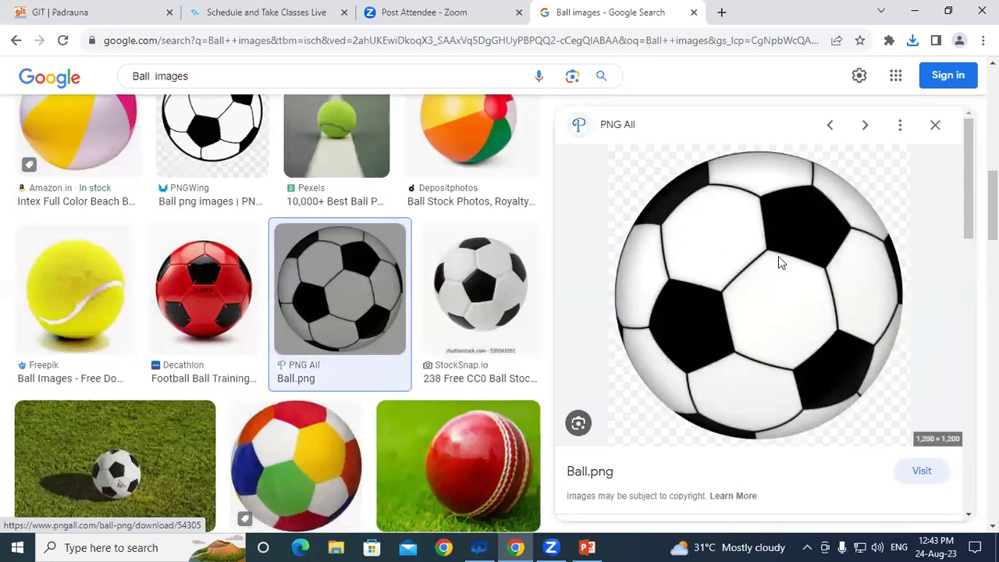
right_click(778, 261)
left_click(823, 428)
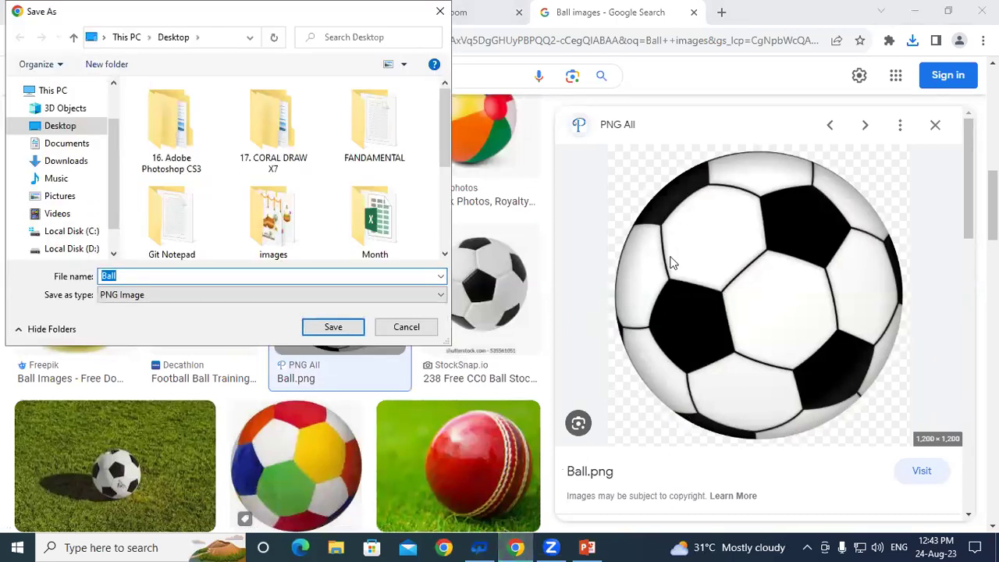
left_click(90, 127)
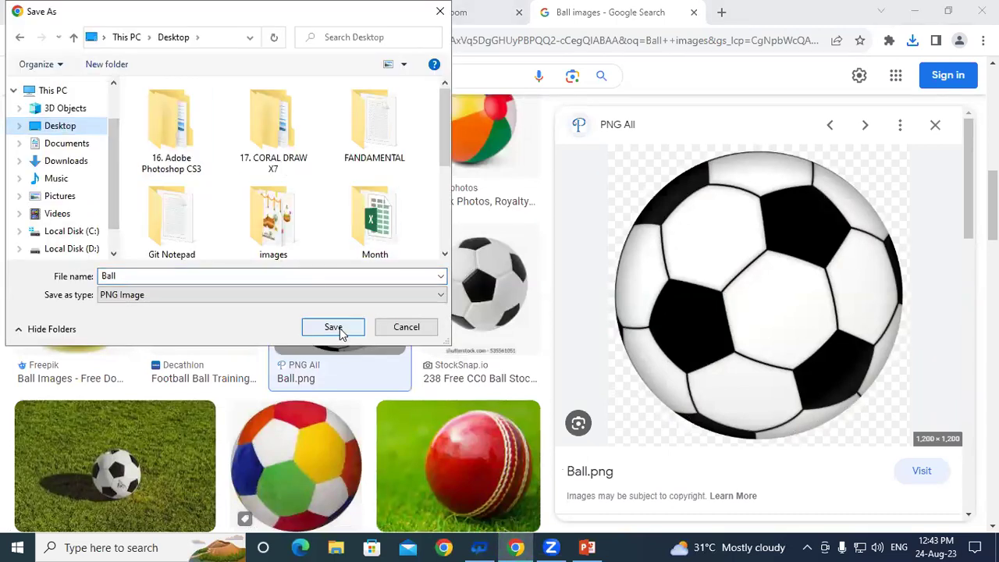
left_click(331, 328)
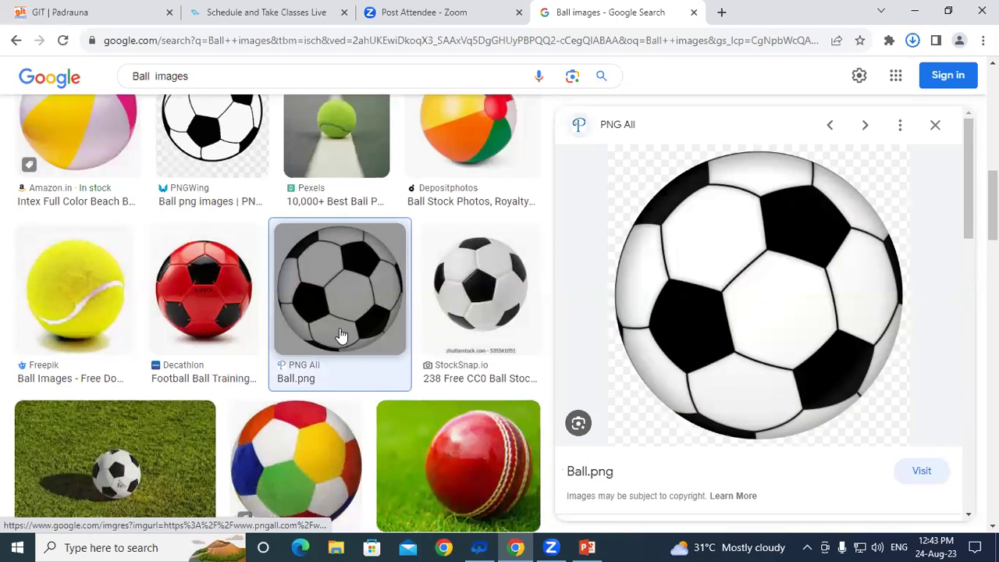
Insert the red apple picture from the Desktop onto the slide.
left_click(586, 547)
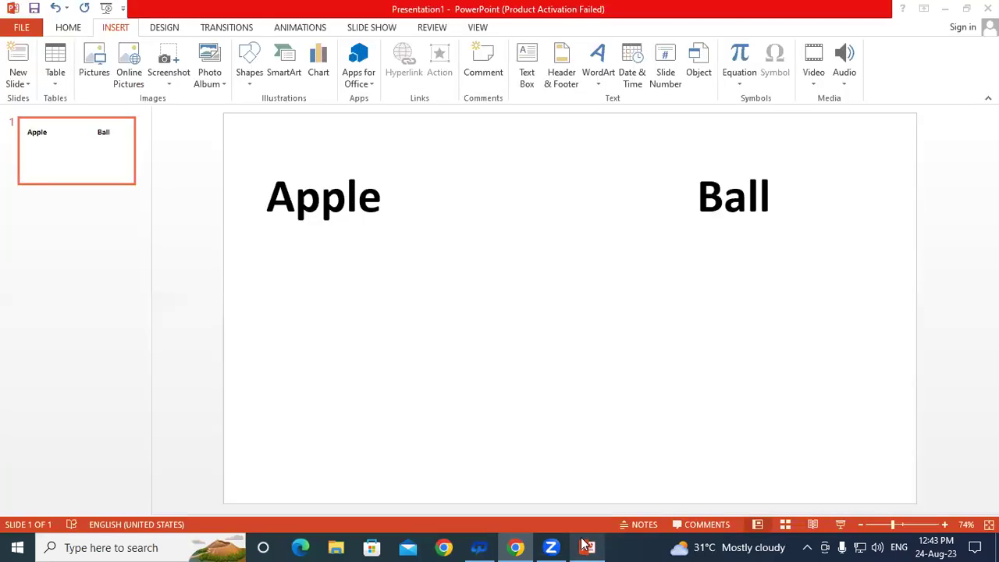
left_click(94, 62)
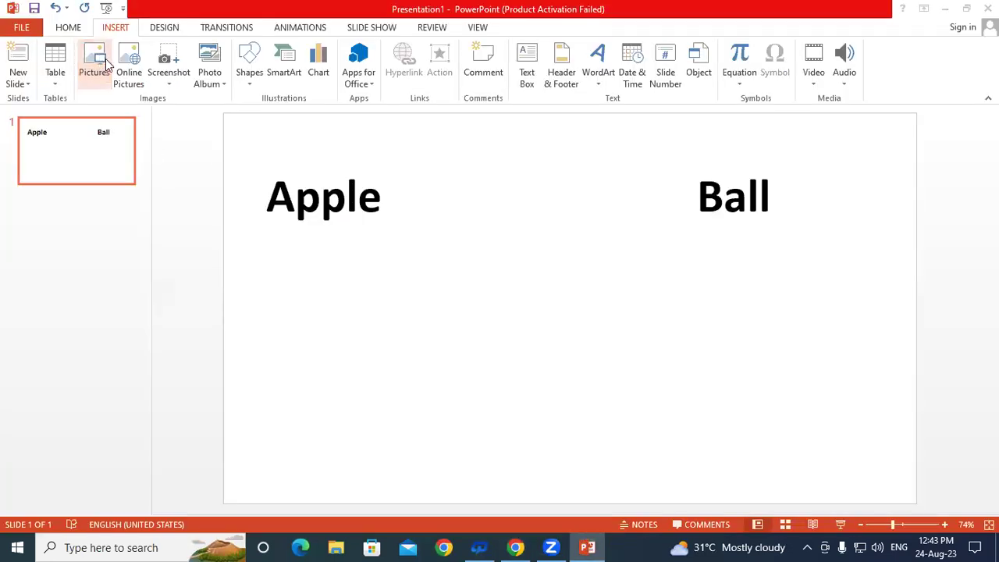
left_click(82, 151)
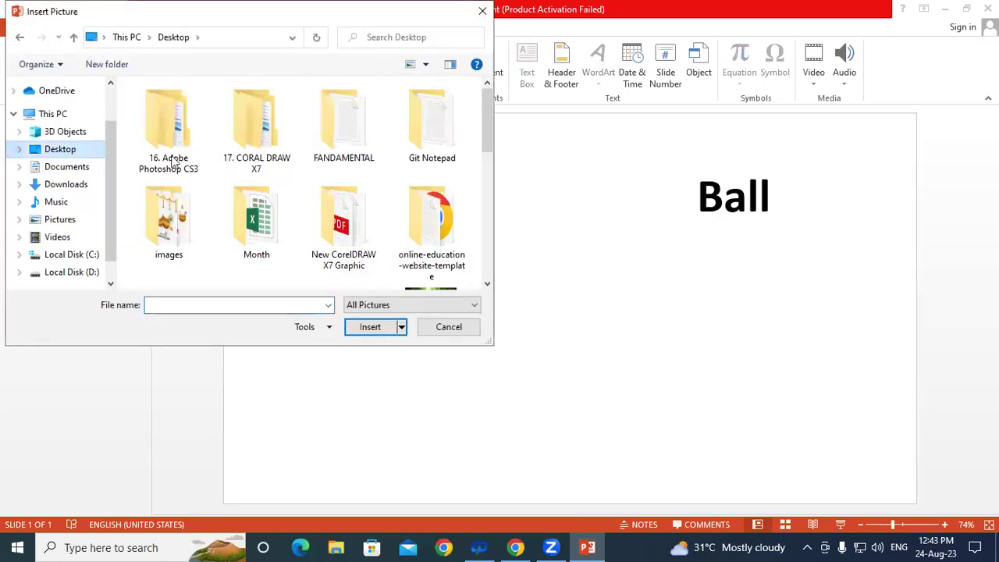
scroll(326, 141, "down", 3)
left_click(259, 132)
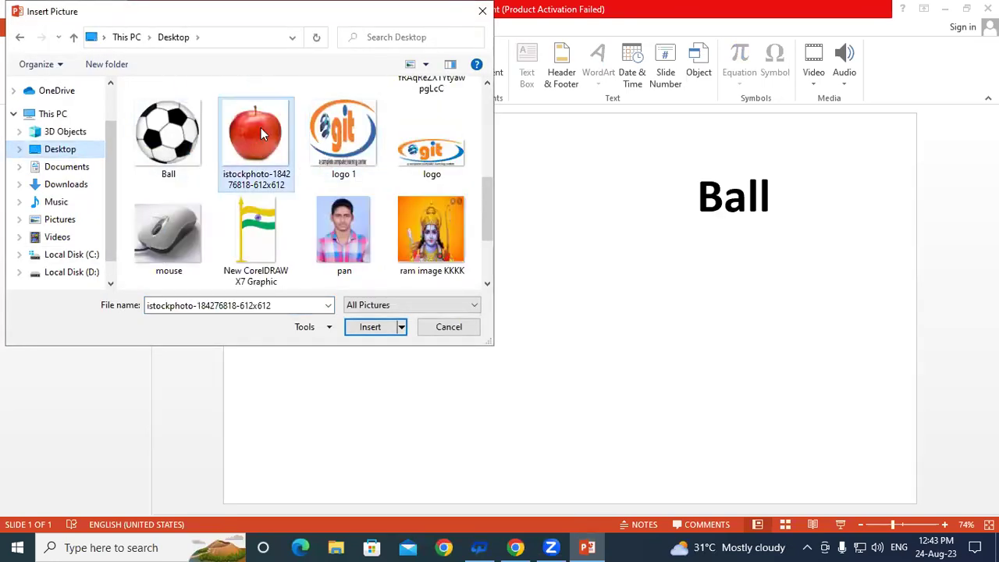
left_click(369, 328)
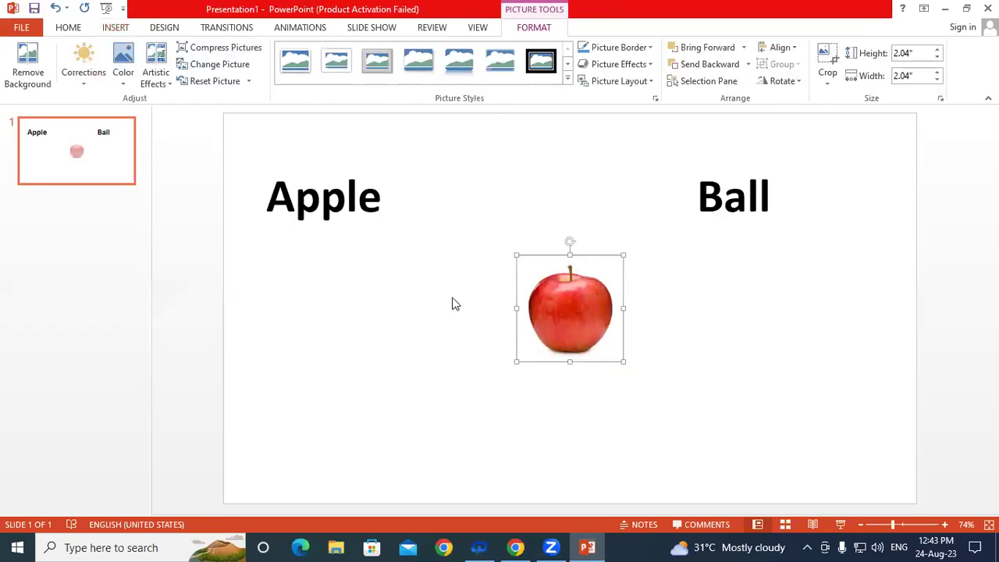
left_click(392, 329)
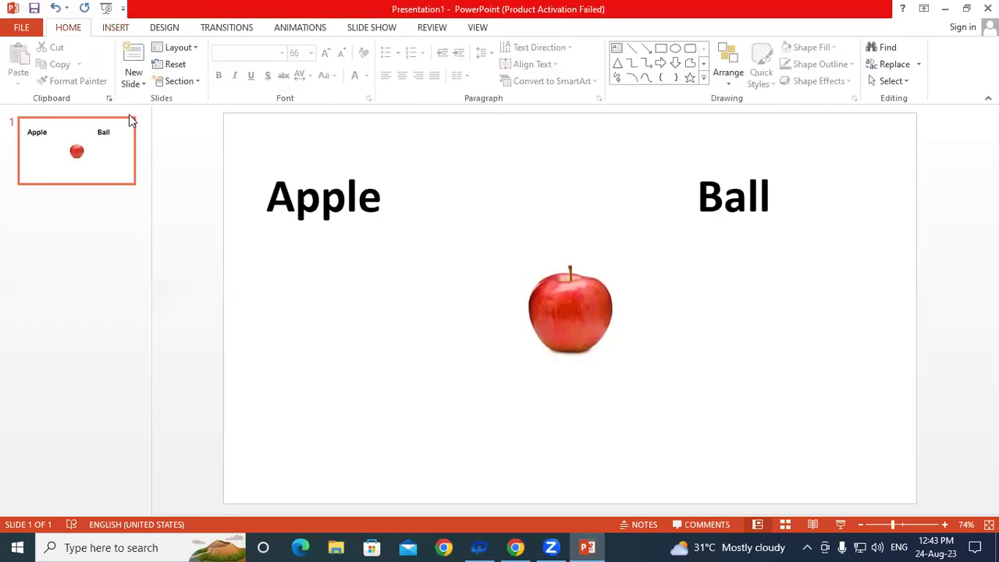
Insert the saved Ball soccer ball picture onto the slide.
left_click(119, 30)
left_click(96, 57)
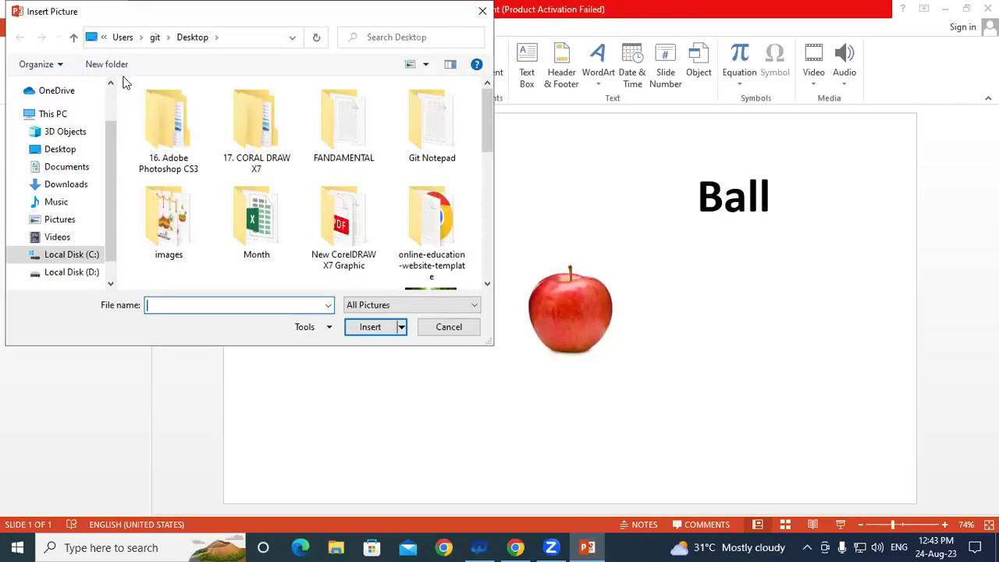
scroll(344, 195, "down", 5)
scroll(282, 241, "down", 1)
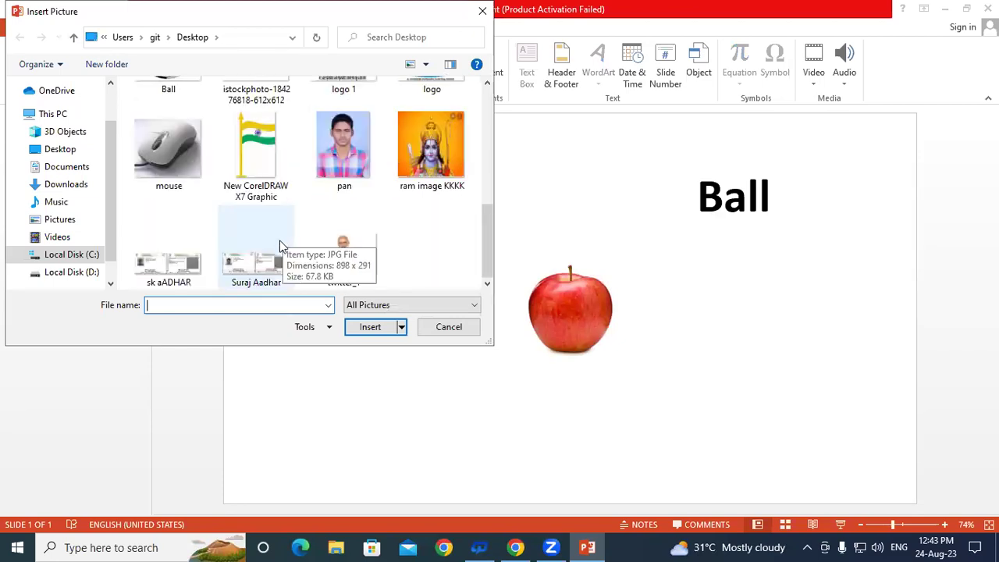
scroll(283, 246, "up", 1)
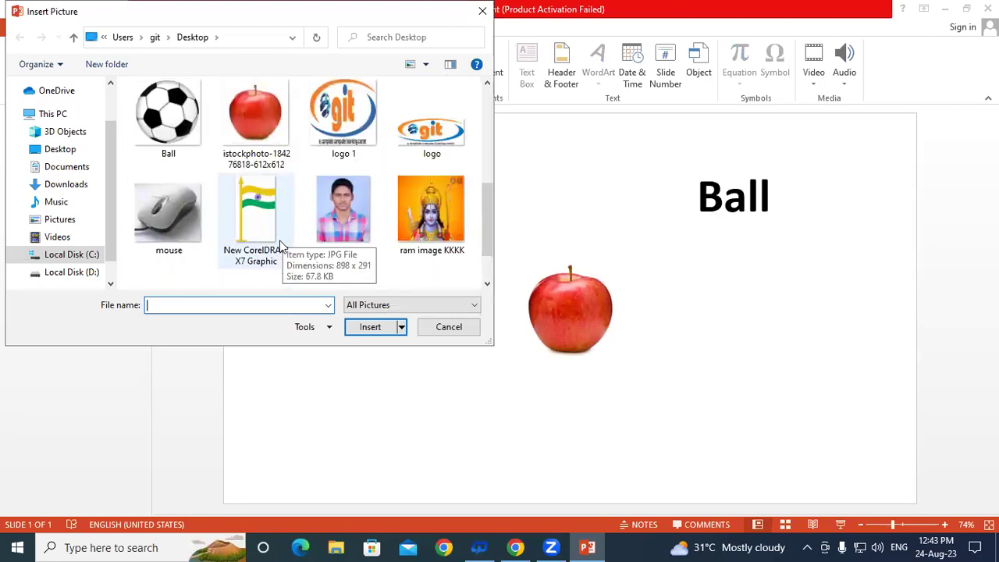
scroll(282, 247, "down", 1)
scroll(273, 248, "up", 1)
left_click(168, 117)
left_click(372, 326)
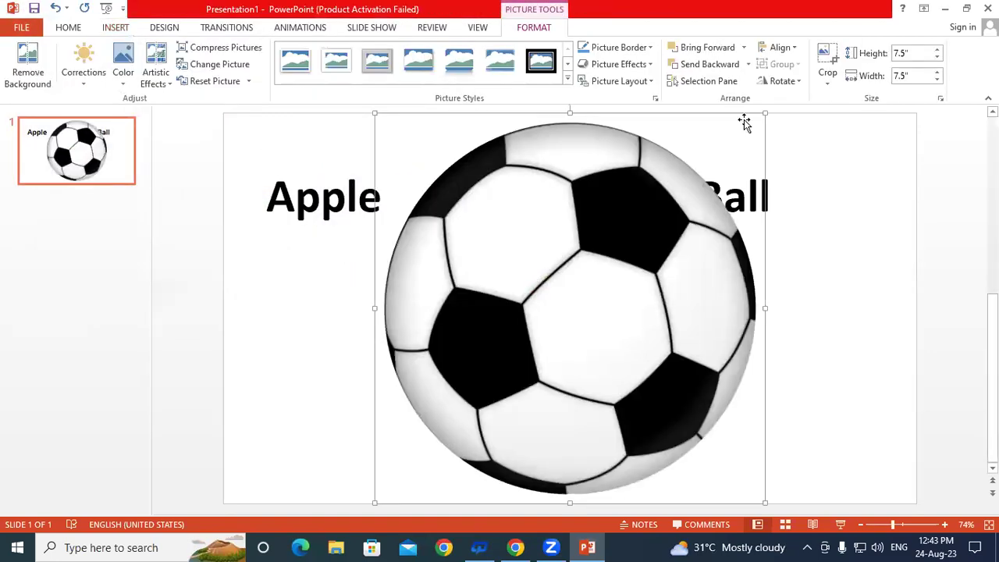
Shrink the soccer ball to about 2.45 inches and enlarge the apple to about 3.16 inches.
mouse_move(764, 113)
left_mouse_down()
mouse_move(502, 425)
mouse_move(868, 326)
left_mouse_up()
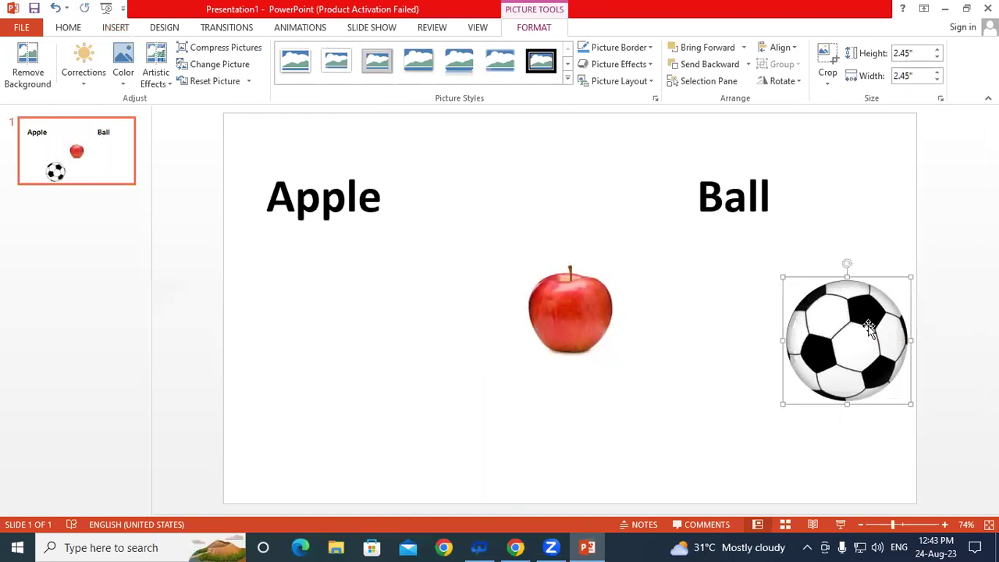
left_click(563, 311)
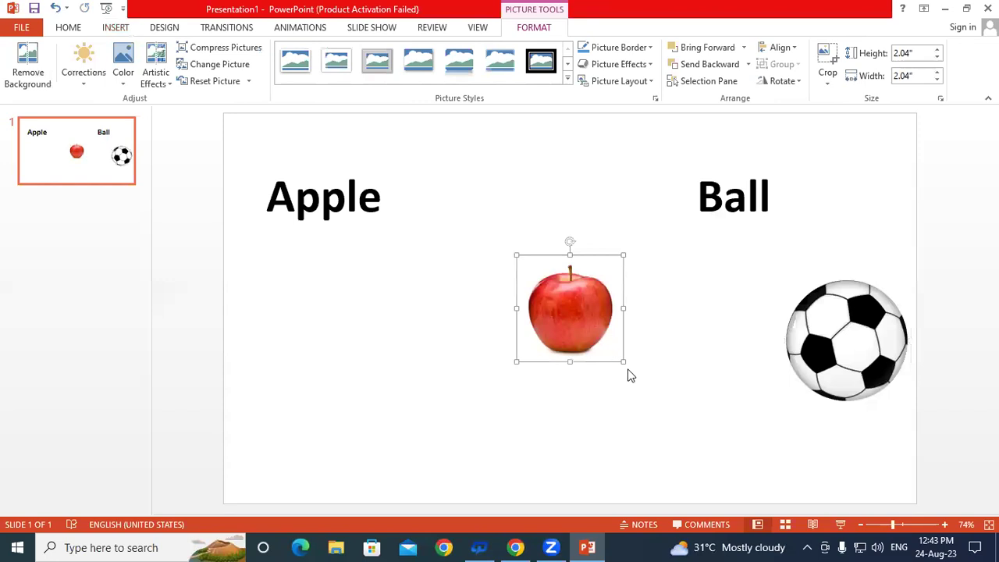
left_click_drag(622, 361, 680, 418)
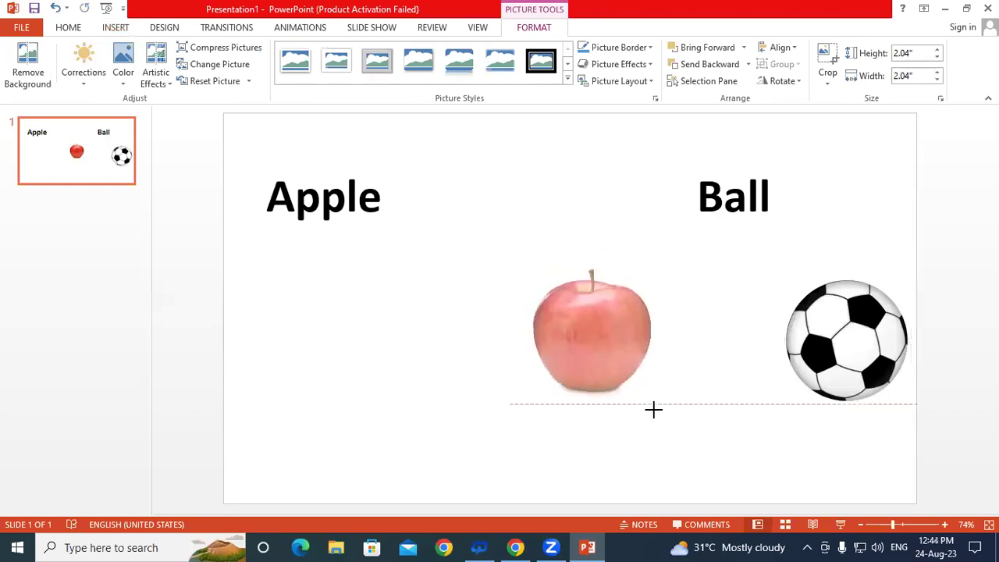
Position the apple beneath the Apple label and the soccer ball beneath the Ball label.
left_click_drag(644, 385, 370, 333)
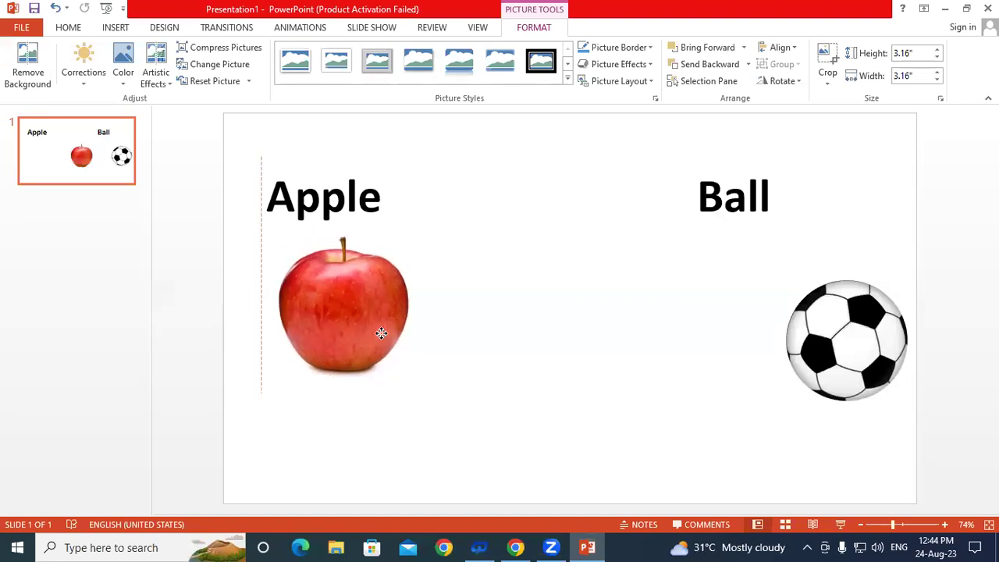
left_click_drag(381, 333, 365, 342)
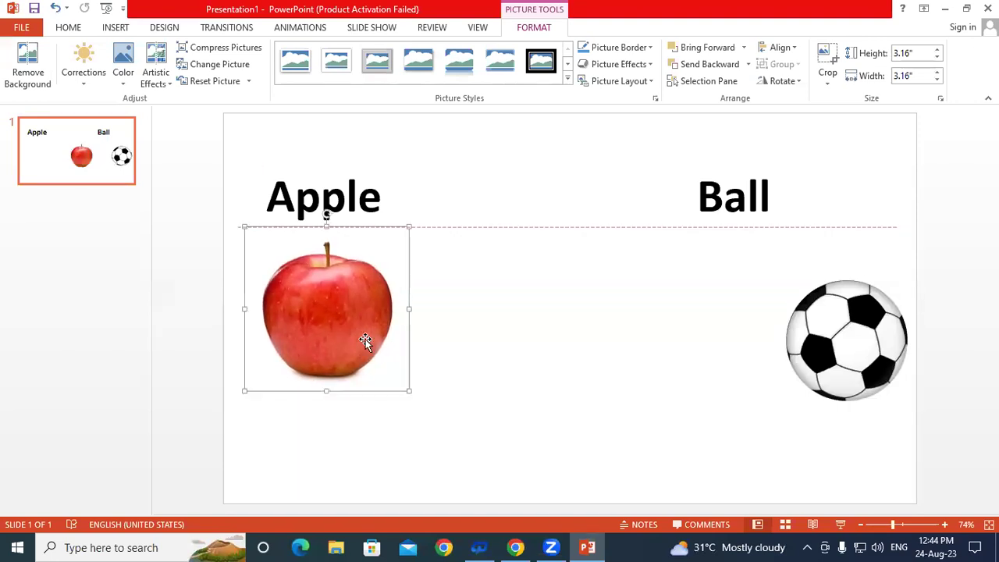
left_click_drag(860, 319, 772, 310)
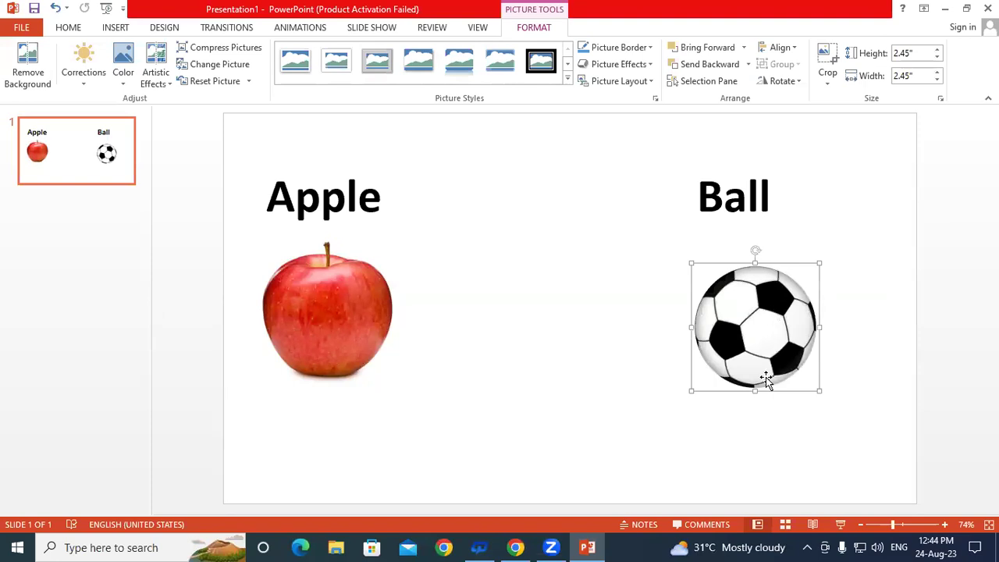
left_click(789, 426)
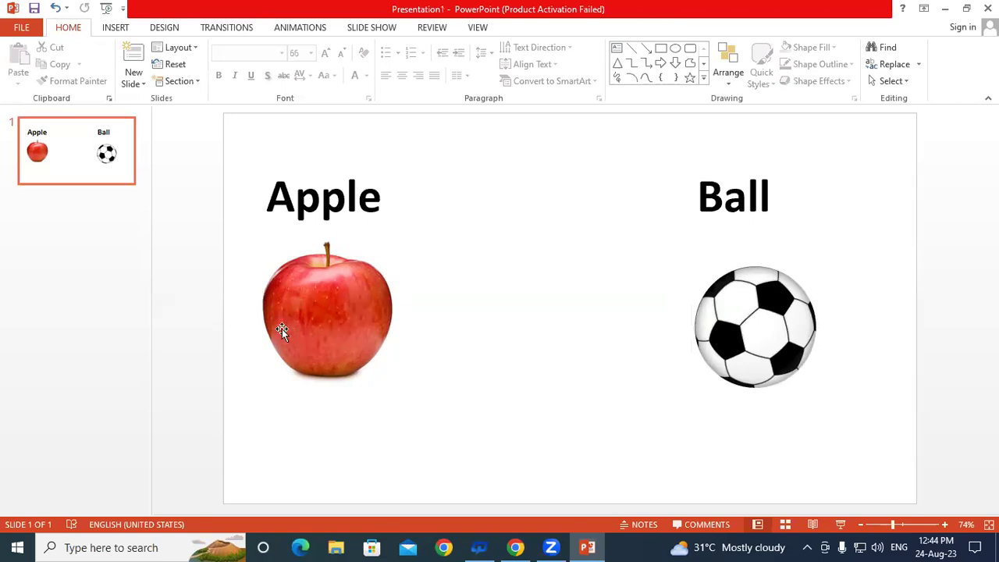
left_click(355, 319)
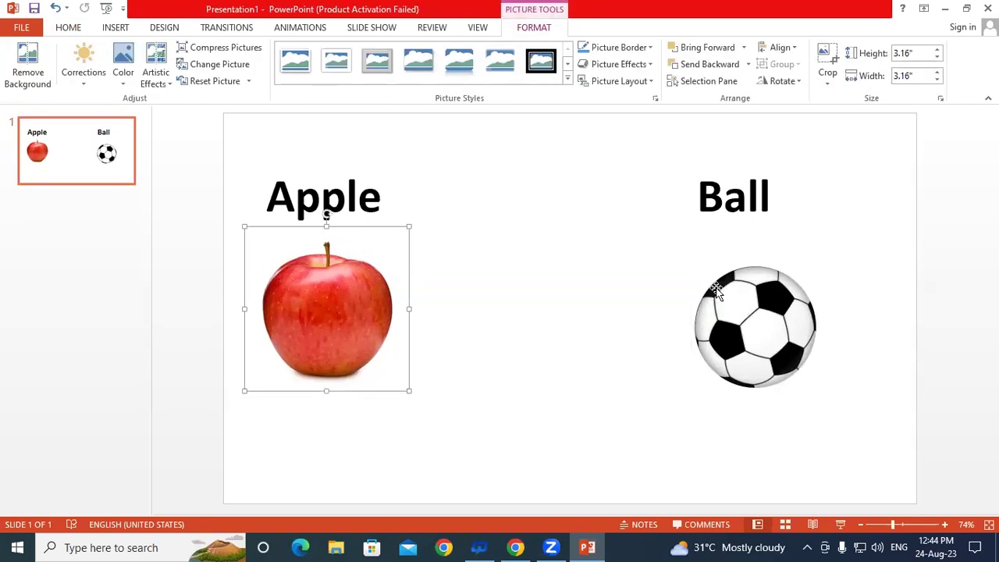
left_click(725, 303)
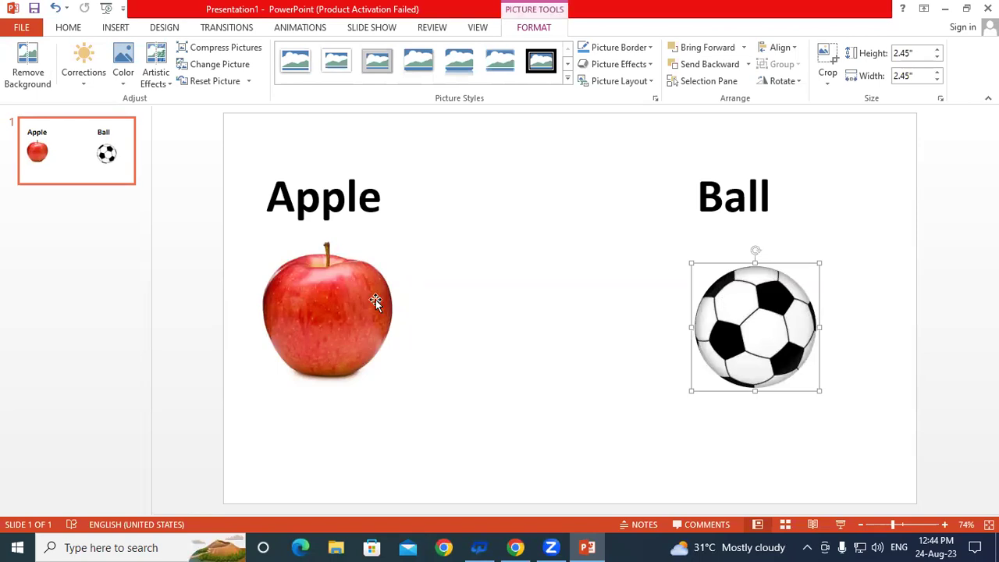
left_click(305, 304)
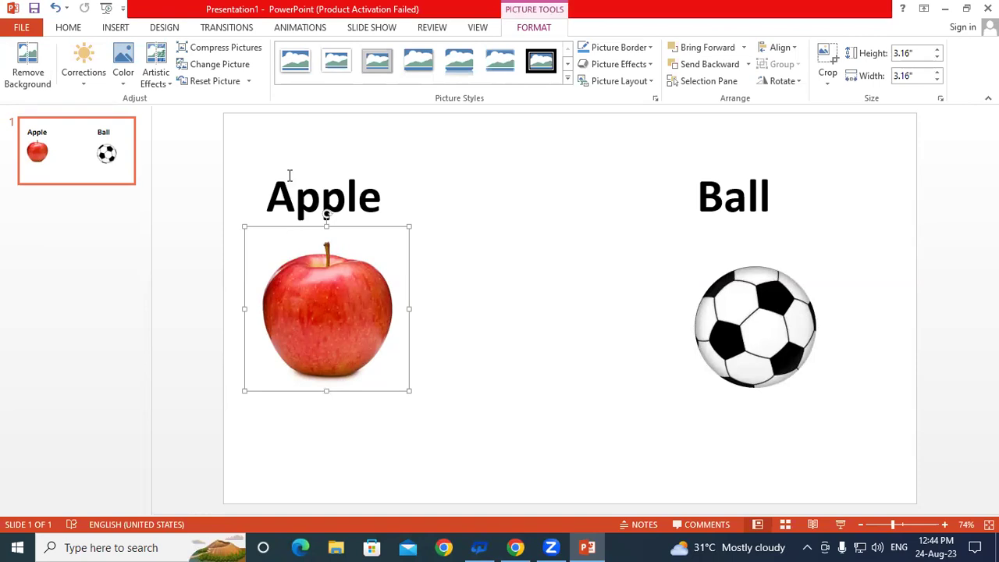
Give the apple picture a Bounce entrance animation.
left_click(318, 28)
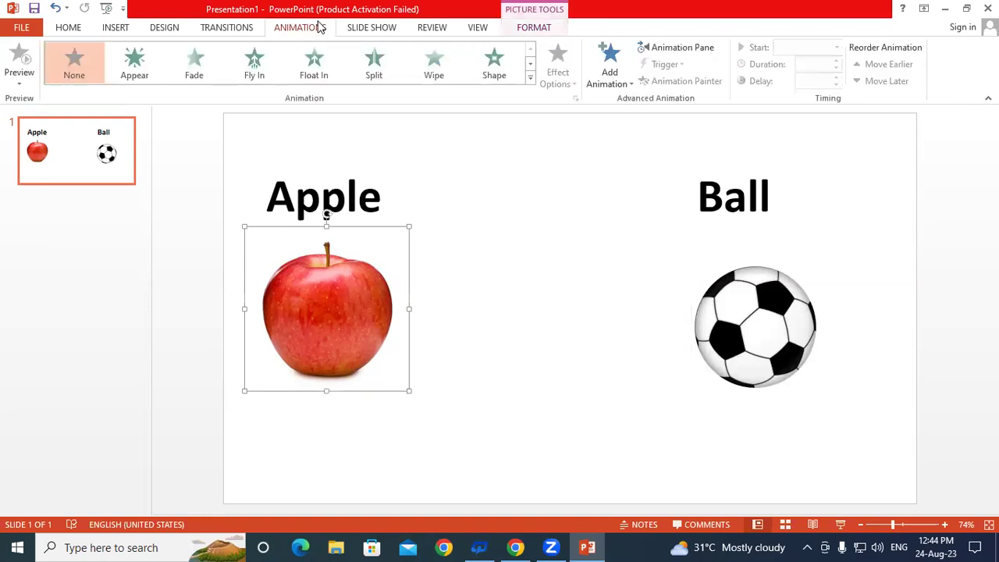
left_click(529, 66)
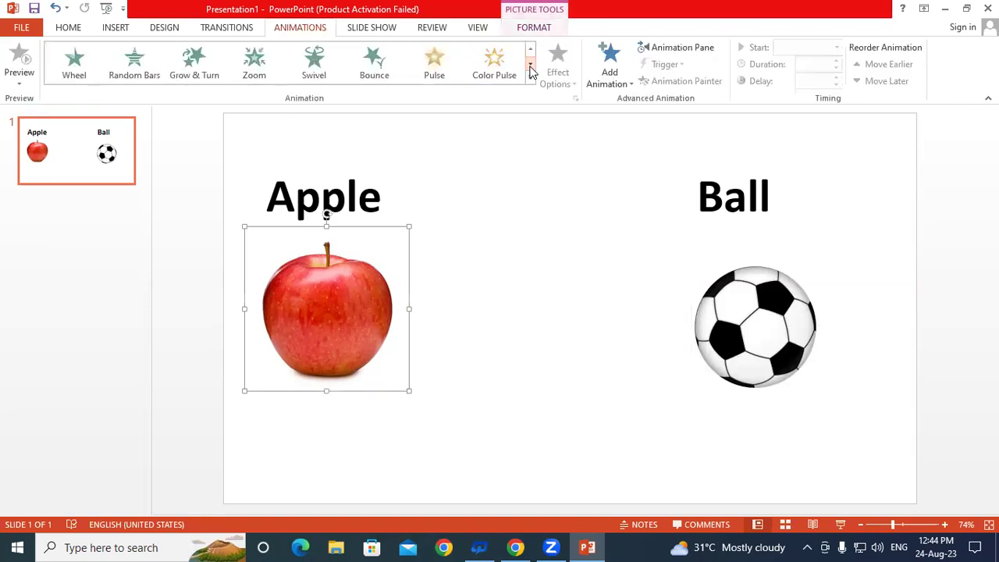
left_click(375, 69)
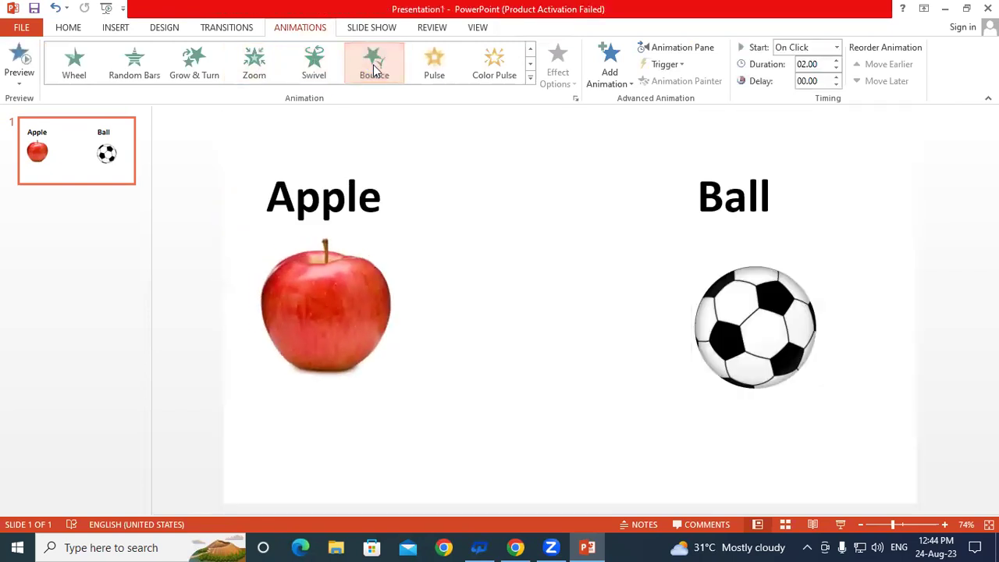
Give the soccer ball picture a Grow & Turn animation as effect 2.
left_click(790, 312)
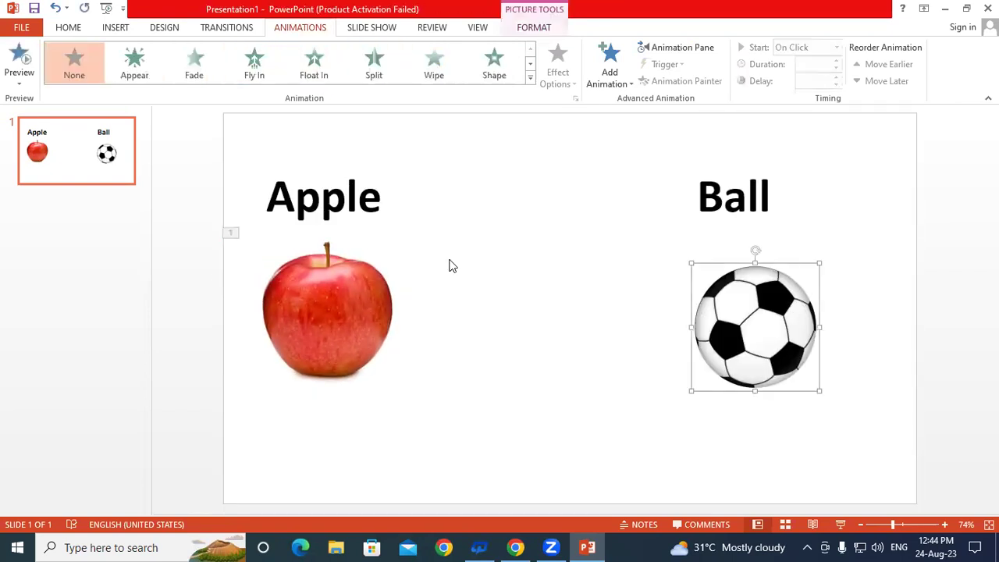
left_click(530, 63)
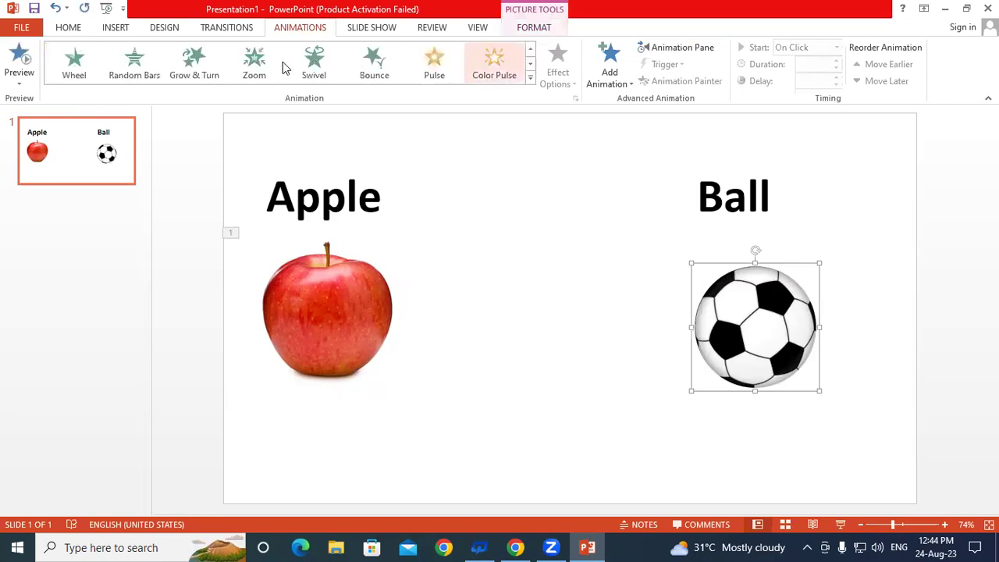
left_click(195, 67)
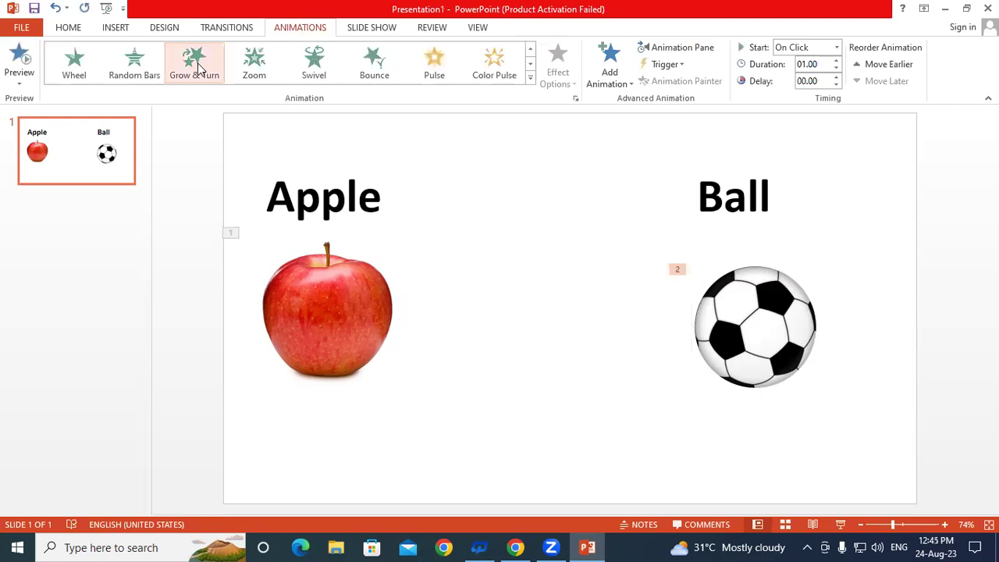
left_click(901, 282)
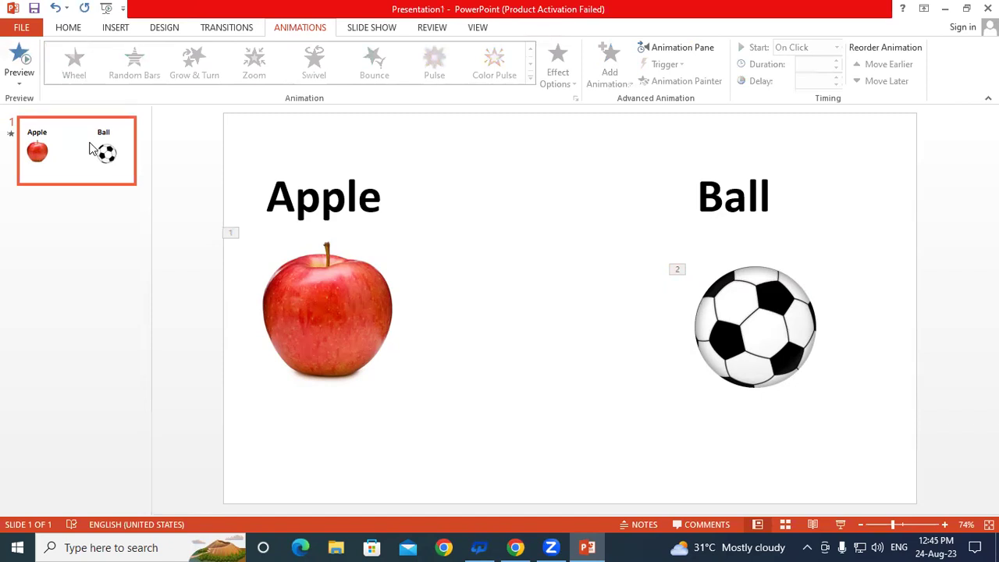
key("F5")
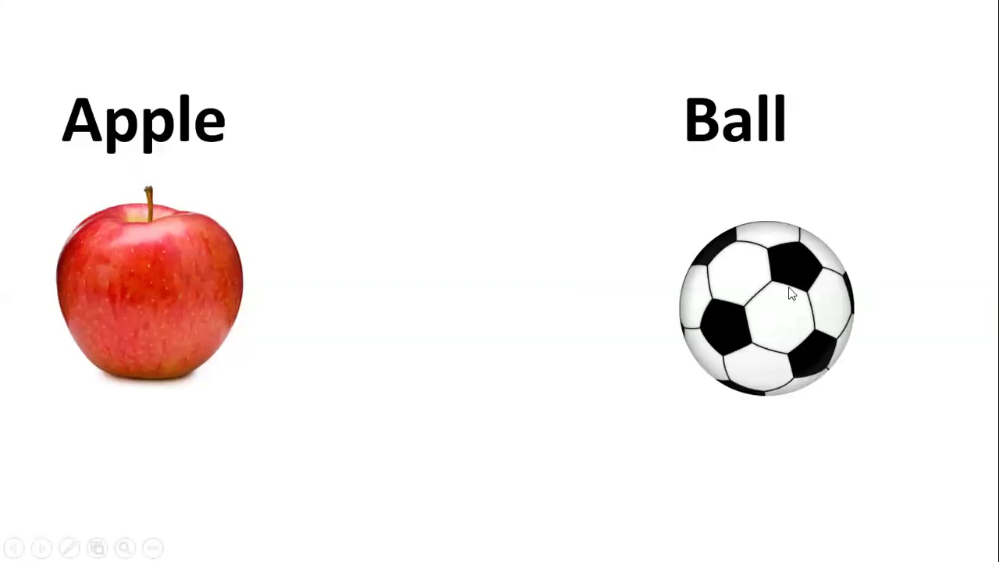
key("Escape")
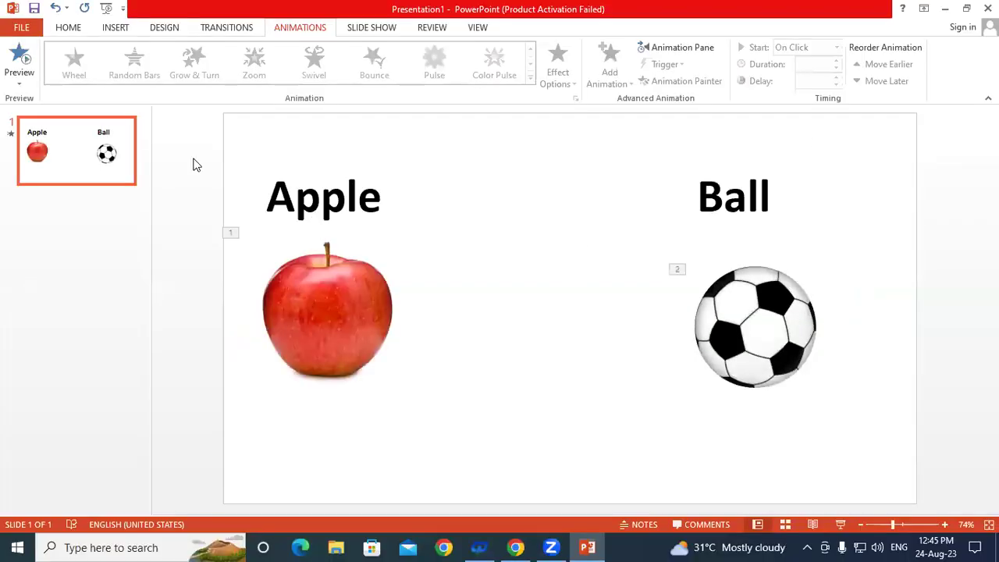
Open the Selection Pane listing Picture 4, Picture 3, TextBox 2 and TextBox 1.
left_click(66, 29)
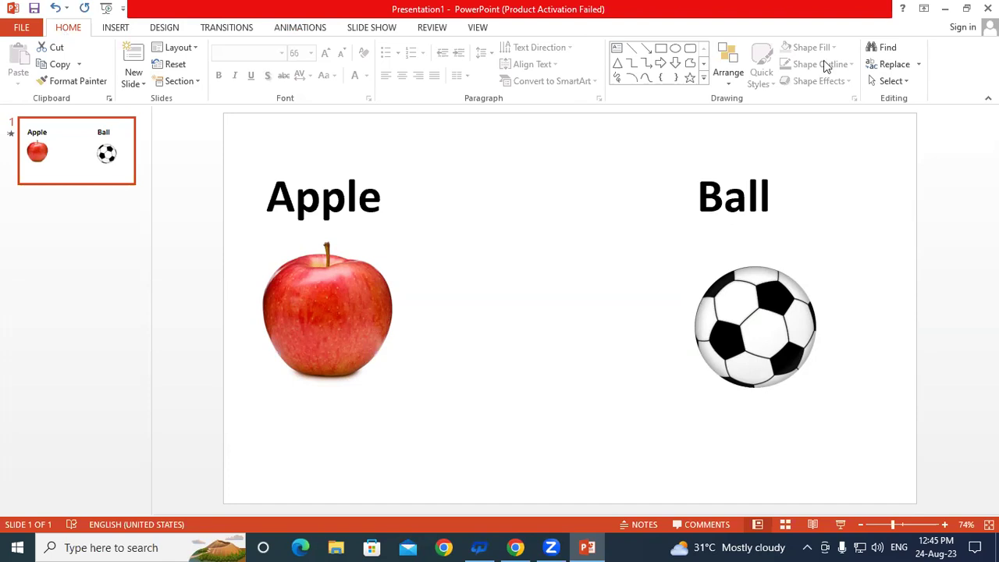
left_click(895, 83)
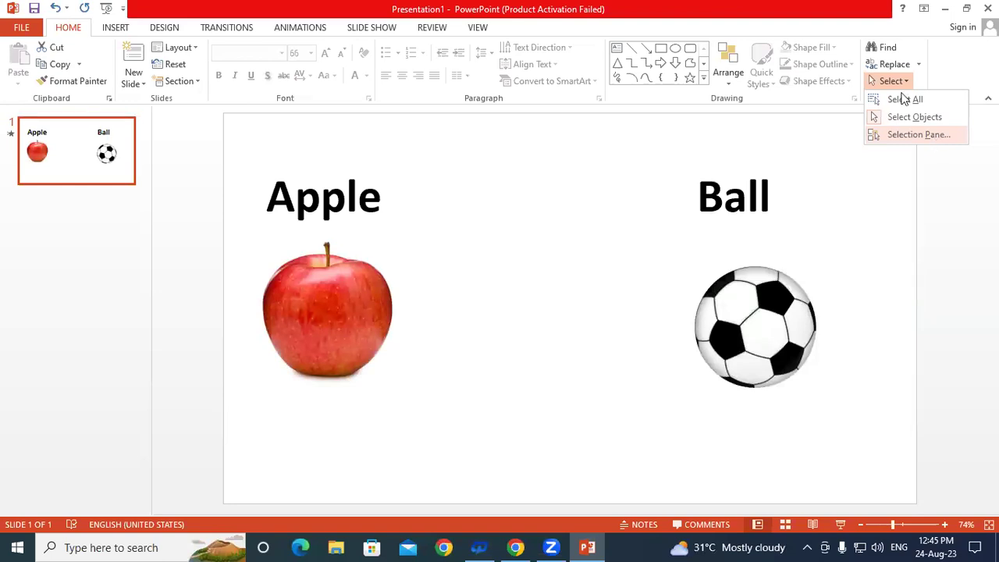
left_click(919, 136)
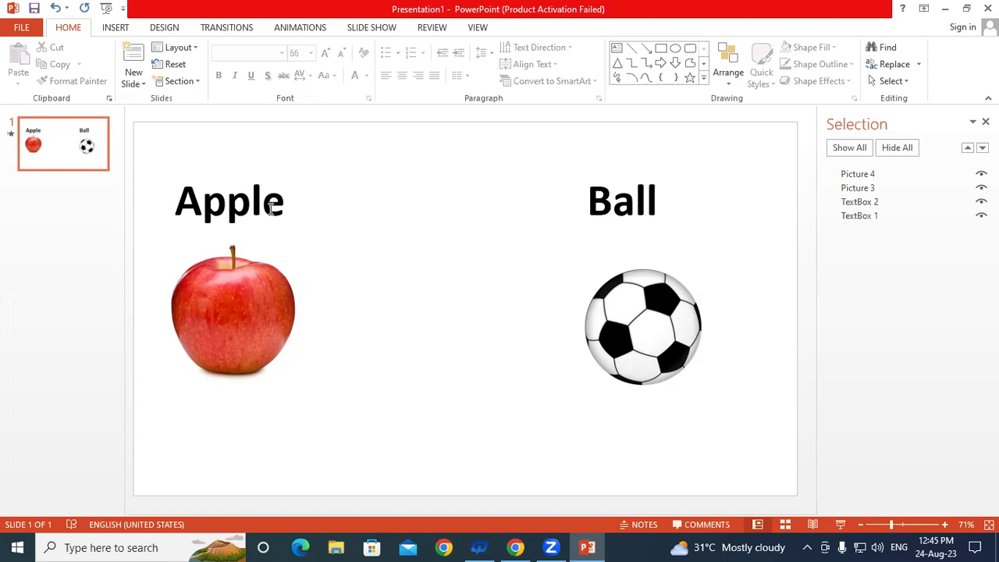
Rename TextBox 1 to 'Apple' in the Selection pane.
left_click(854, 217)
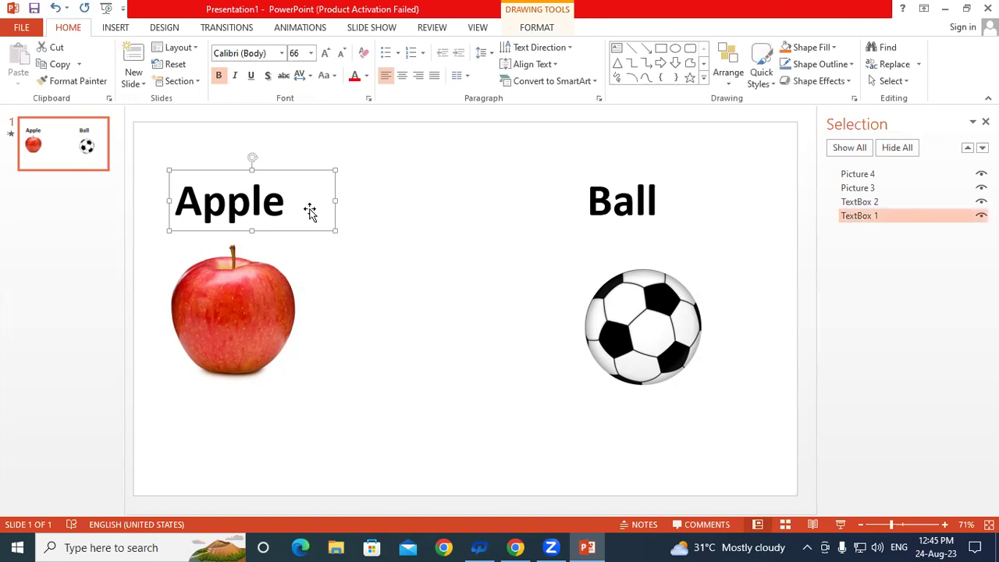
left_click(890, 202)
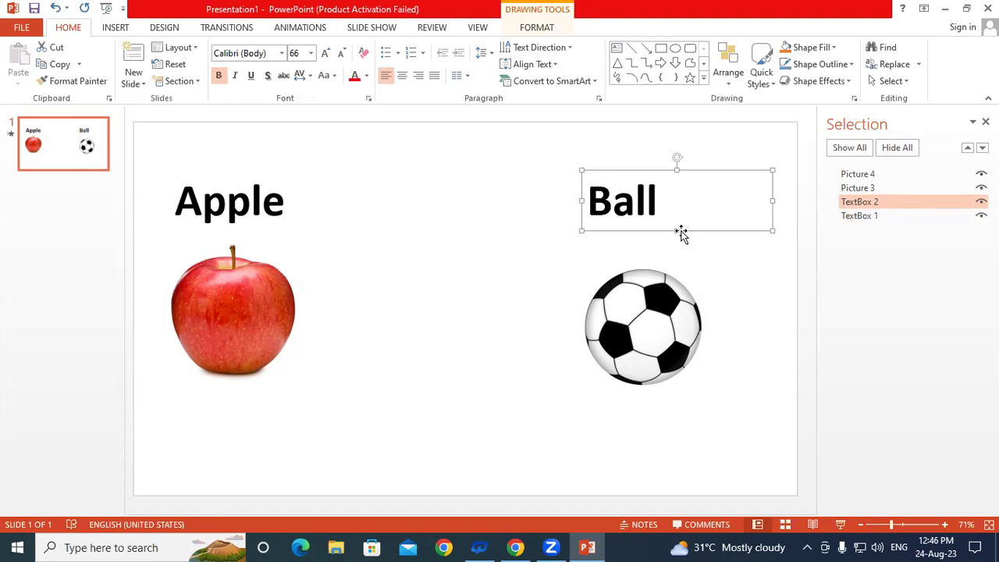
left_click(877, 216)
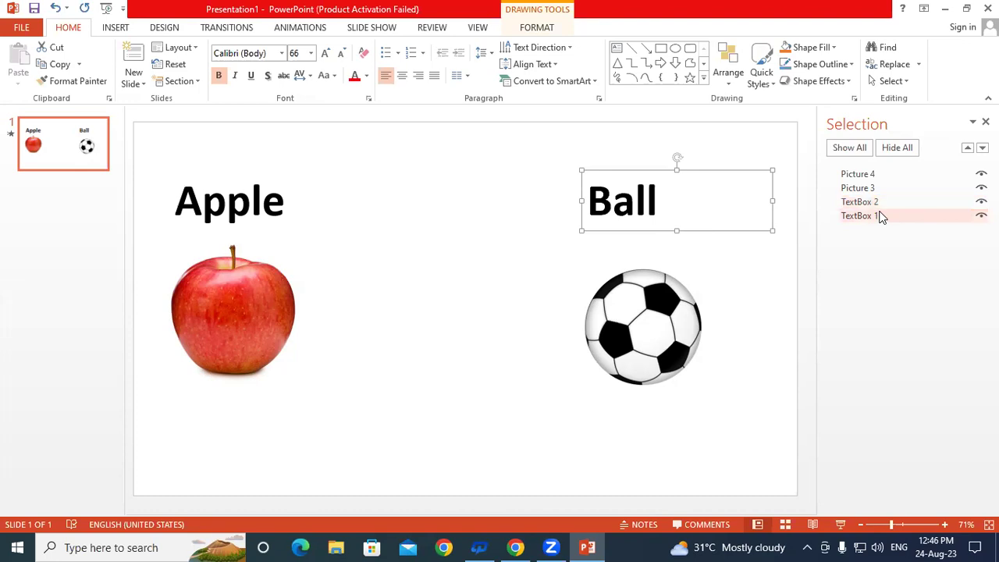
left_click(879, 216)
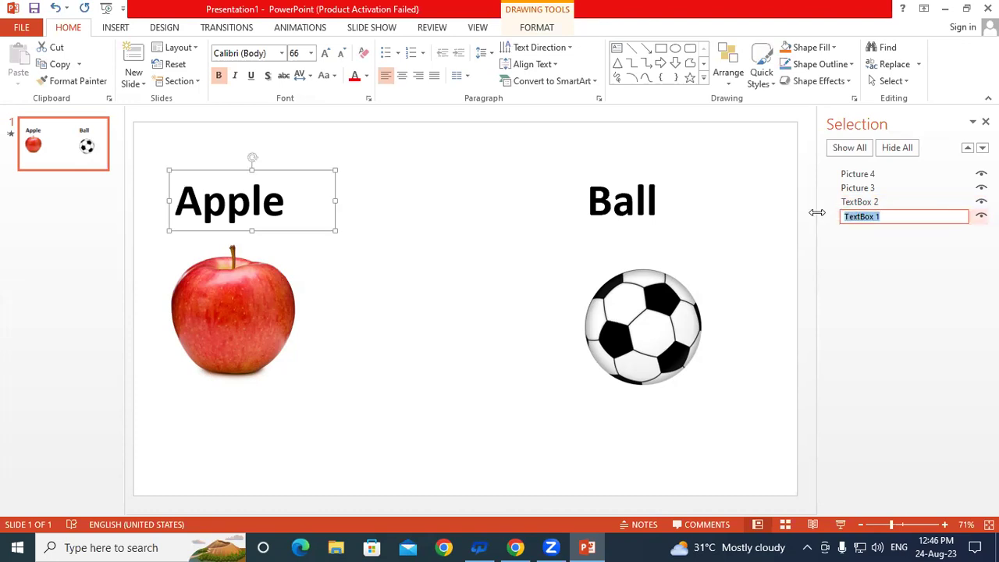
type("Apple")
Rename TextBox 2 to 'Ball' and close the Selection pane.
left_click(877, 203)
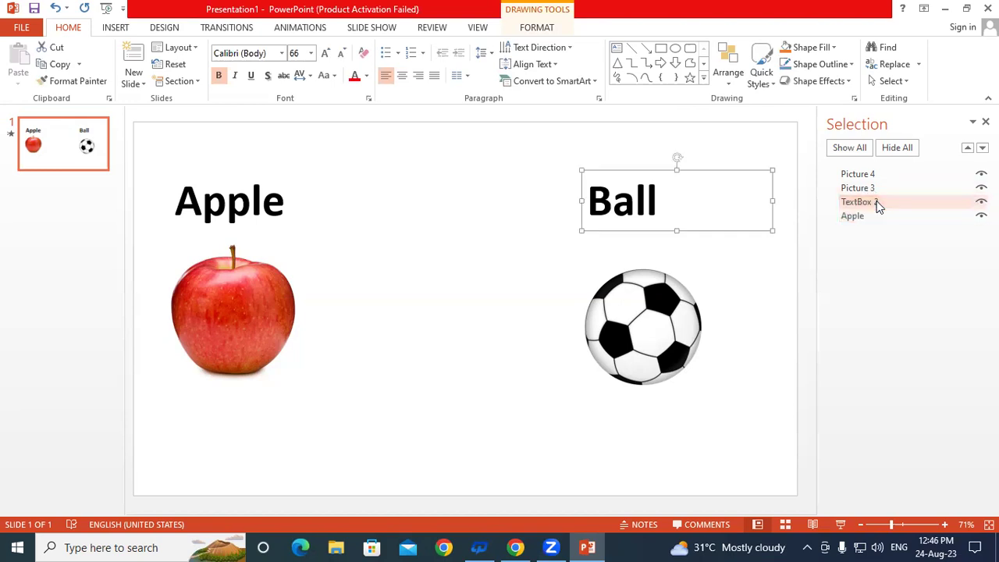
left_click(877, 202)
left_click_drag(880, 202, 837, 199)
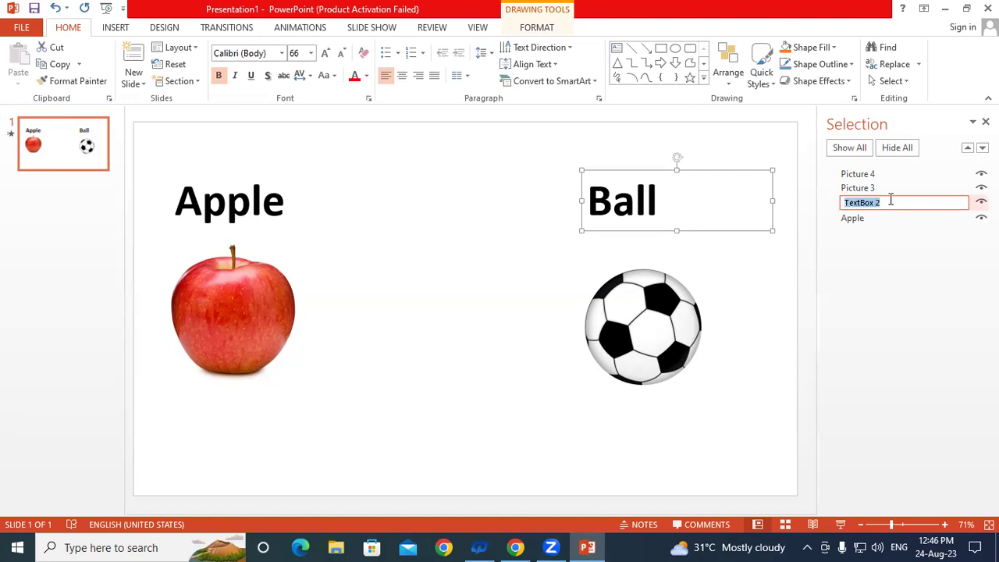
type("Ball")
key("Return")
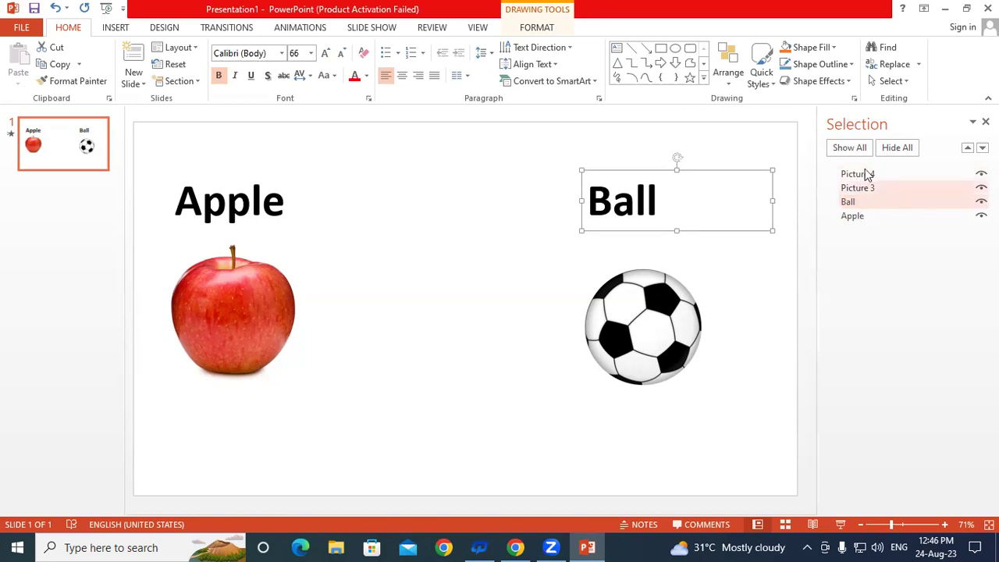
left_click(985, 122)
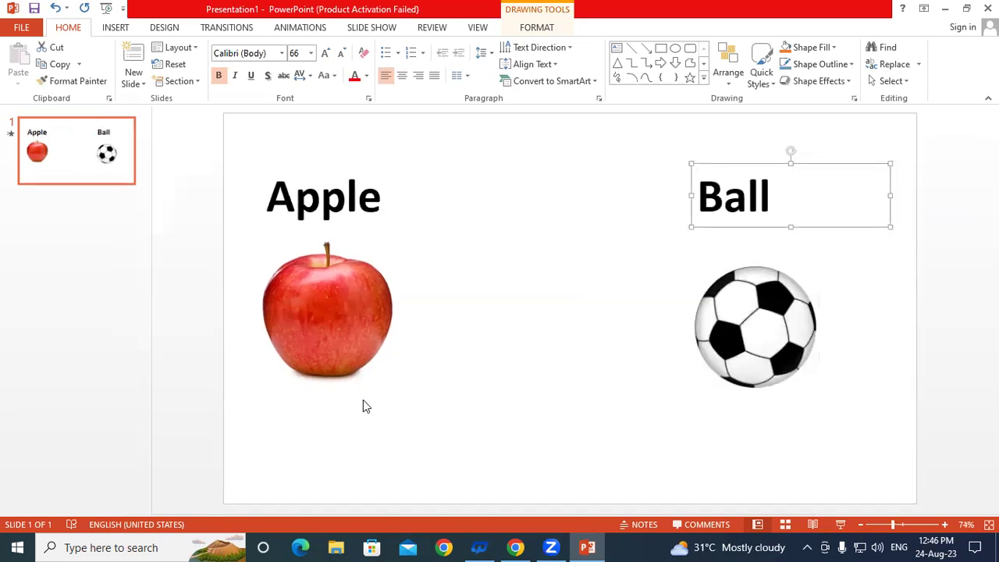
Set the apple picture's animation to trigger on click of Apple.
left_click(325, 412)
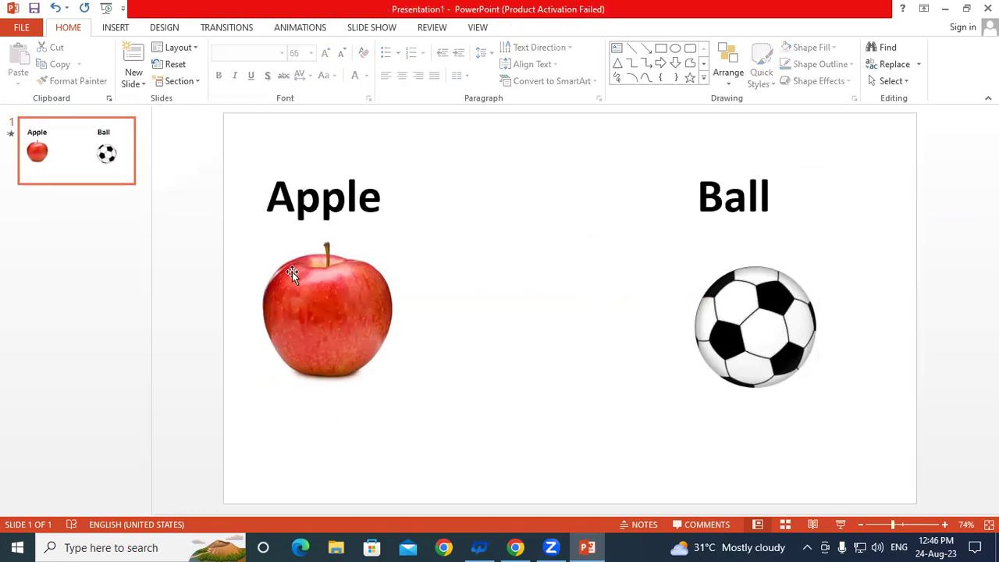
left_click(313, 320)
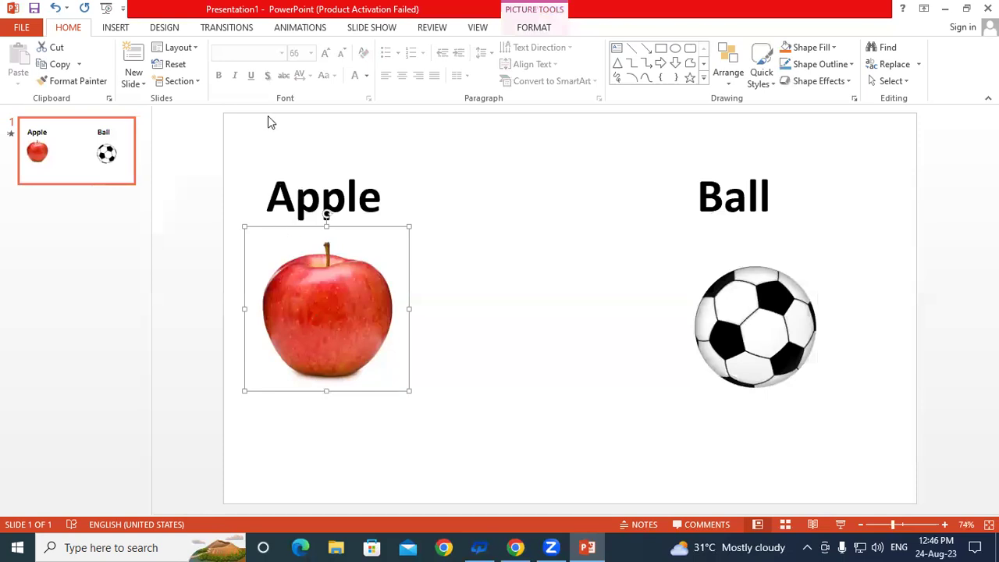
left_click(289, 31)
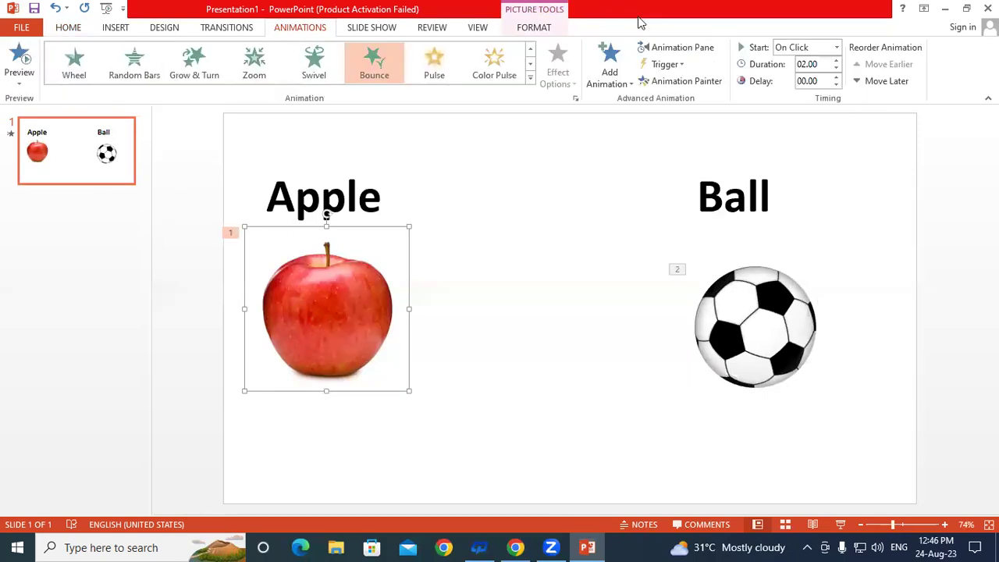
left_click(678, 69)
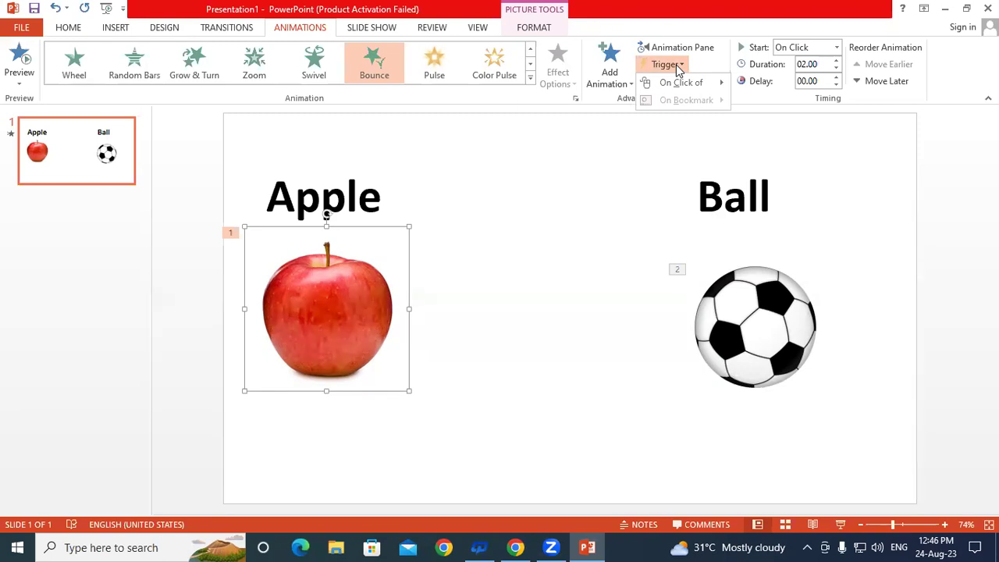
mouse_move(702, 86)
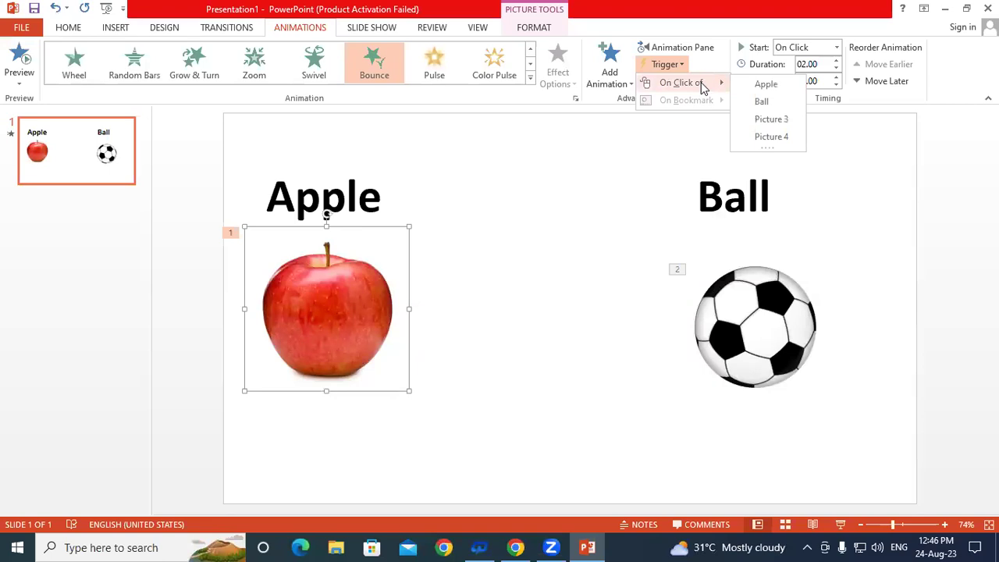
left_click(765, 84)
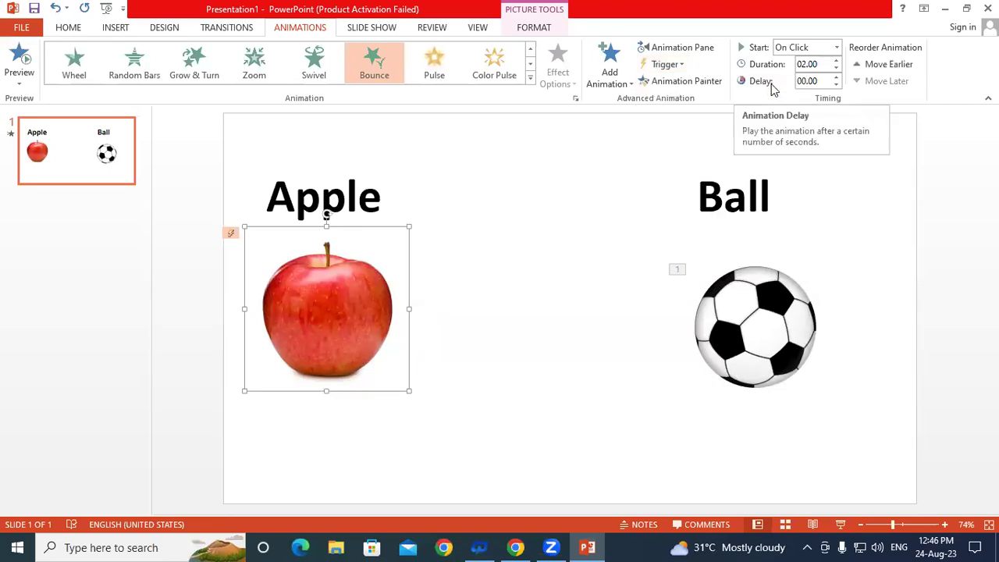
Set the ball picture's animation to trigger on click of Ball.
left_click(774, 332)
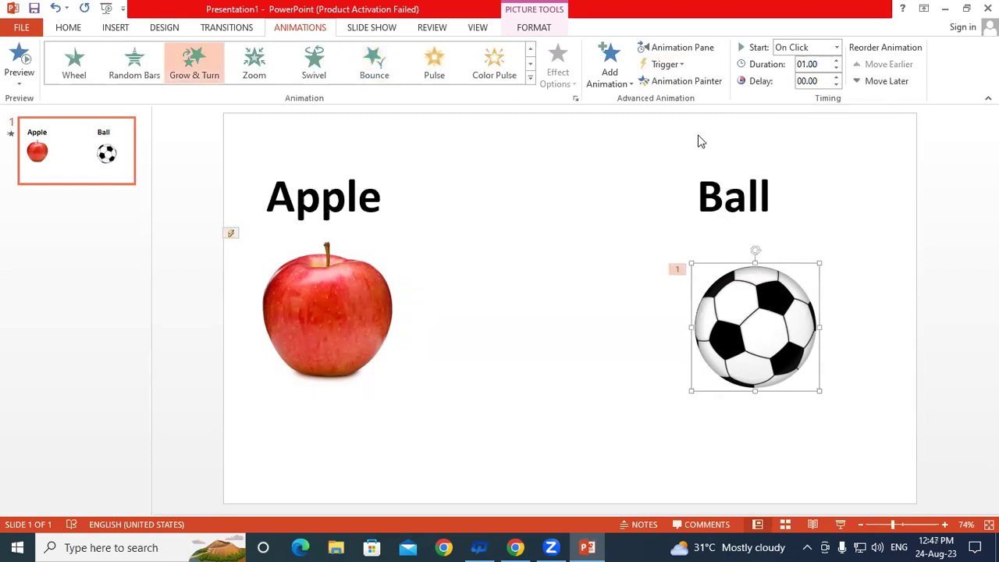
left_click(666, 64)
mouse_move(703, 83)
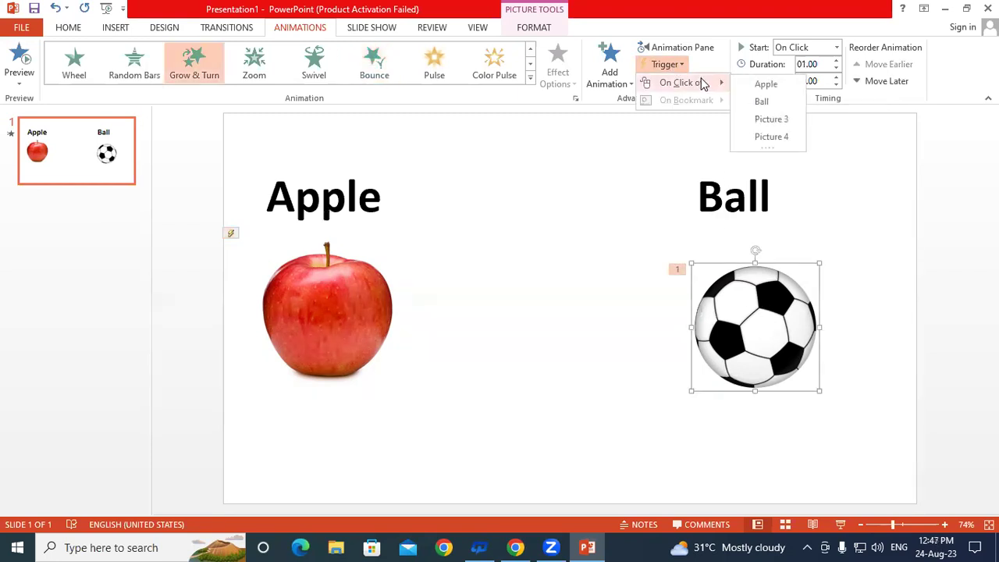
left_click(762, 101)
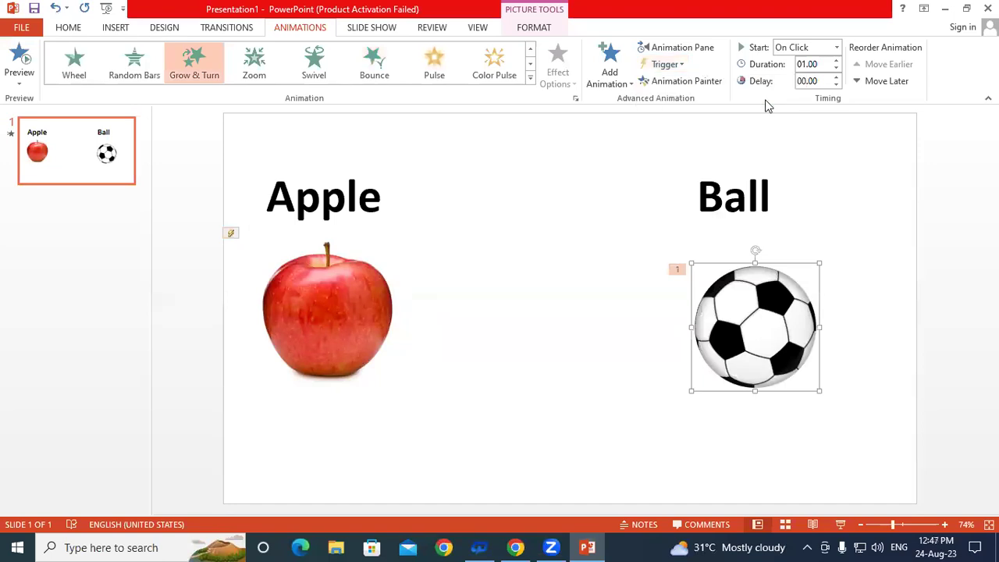
left_click(877, 270)
left_click(92, 155)
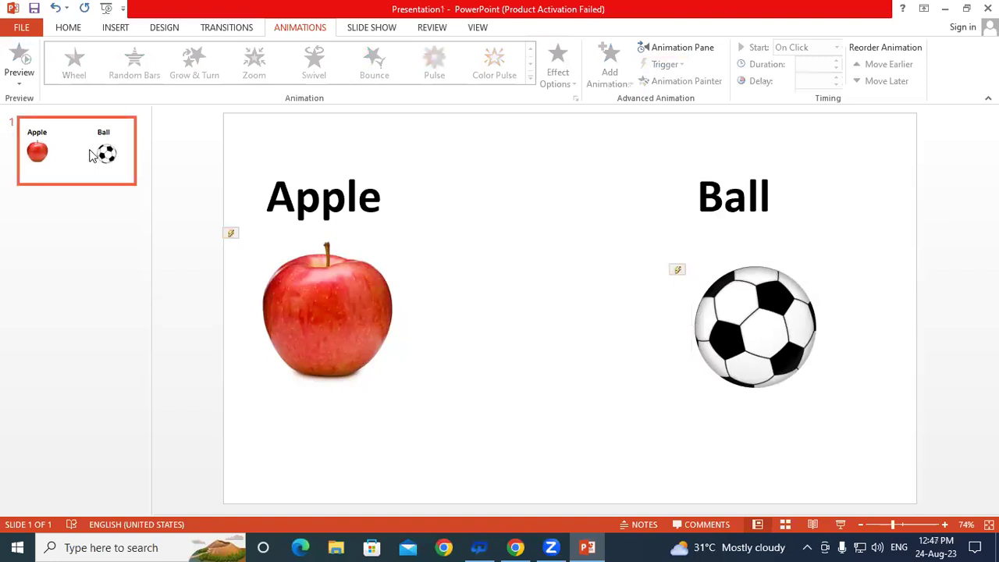
Run the slide show with F5, click the Apple trigger to play the pictures, then exit.
key("F5")
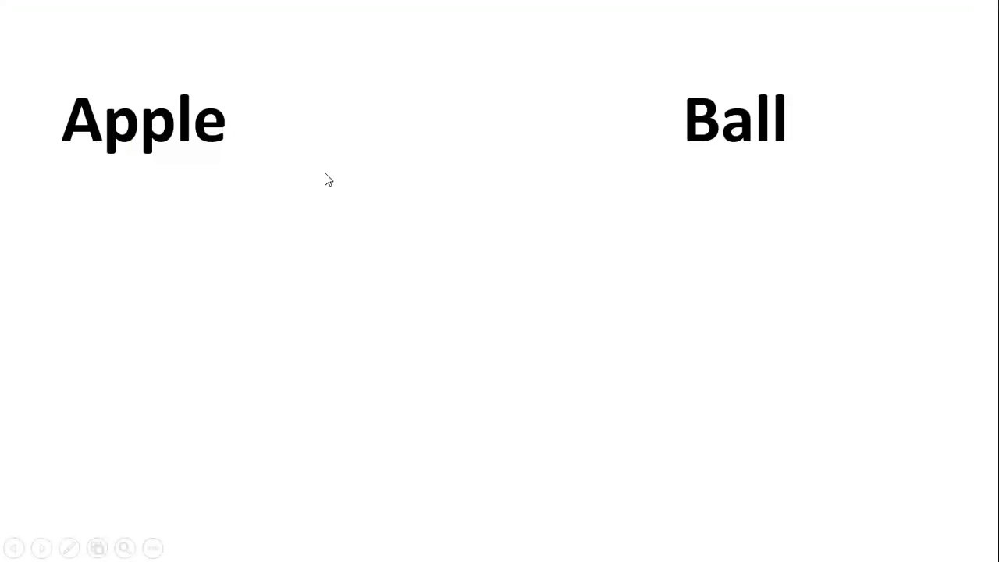
left_click(167, 128)
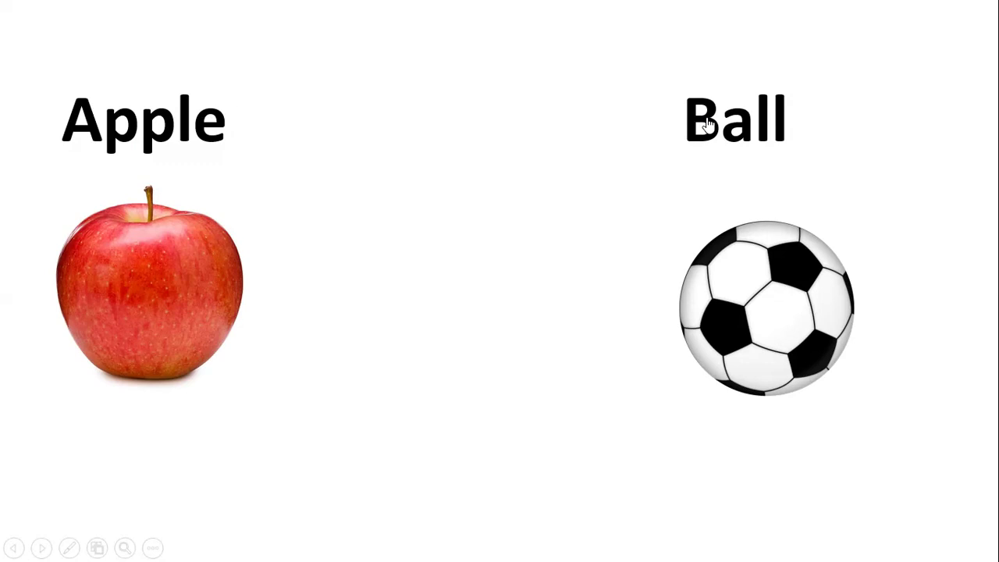
key("Escape")
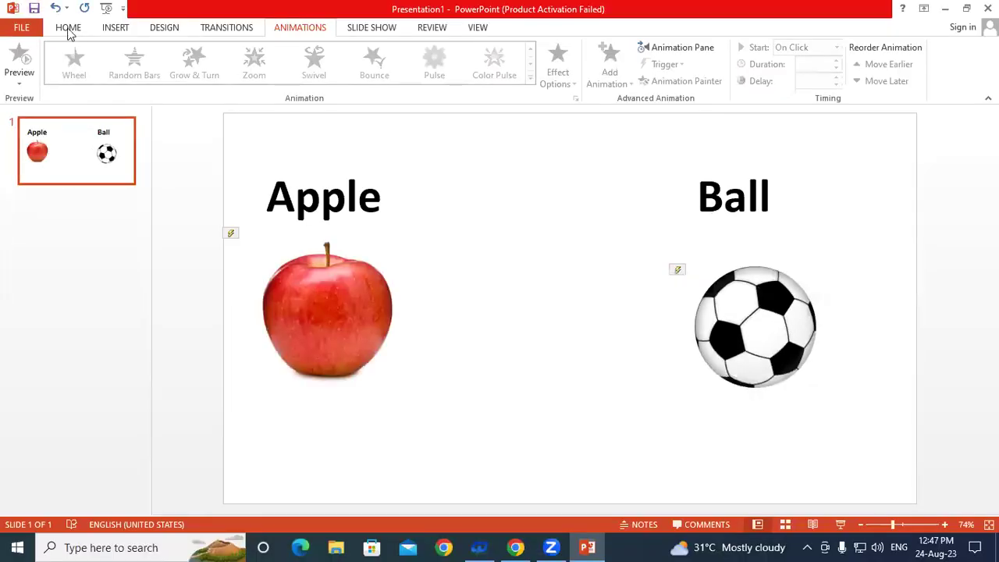
Add a new slide with the Blank layout.
left_click(67, 28)
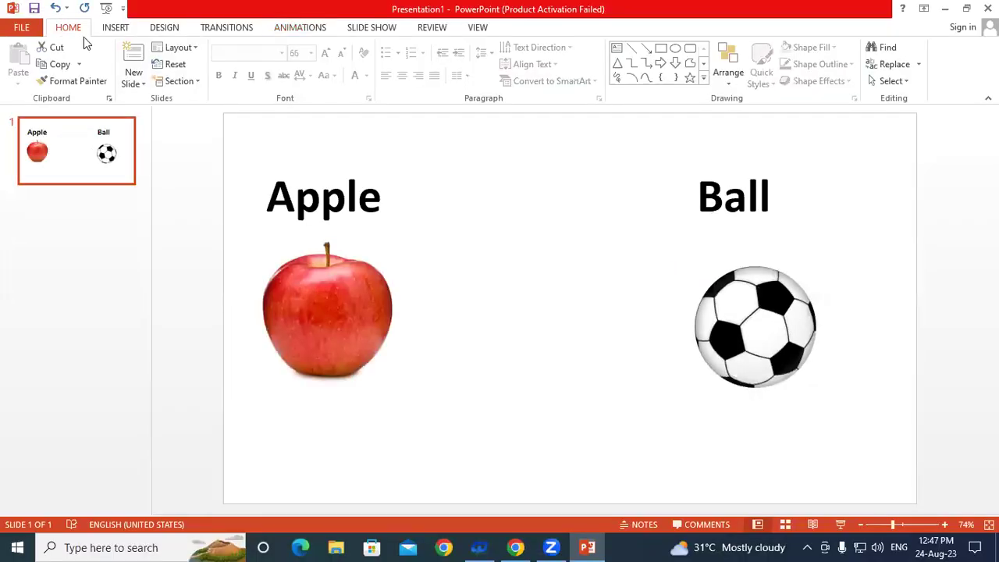
left_click(139, 85)
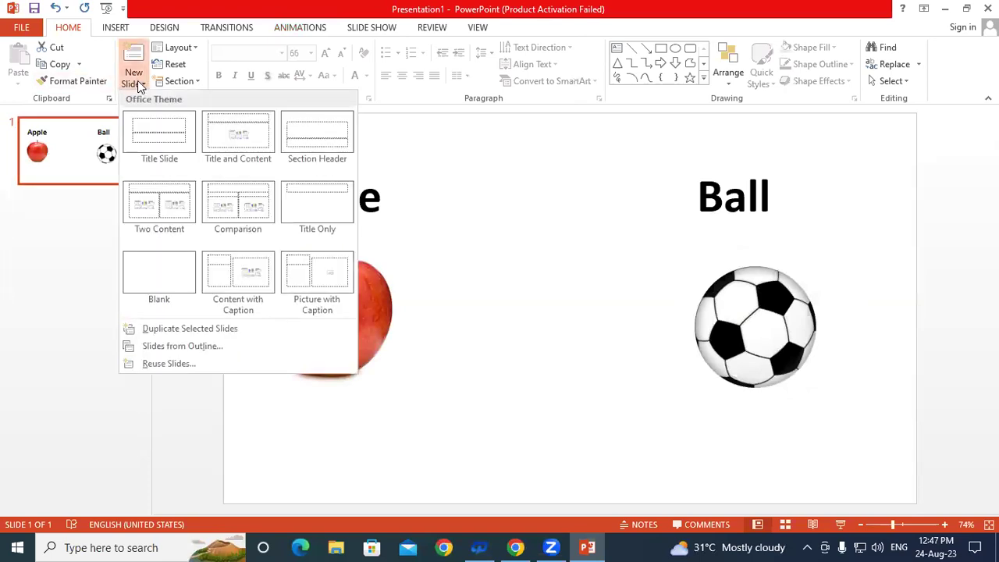
left_click(37, 178)
left_click(137, 81)
left_click(142, 272)
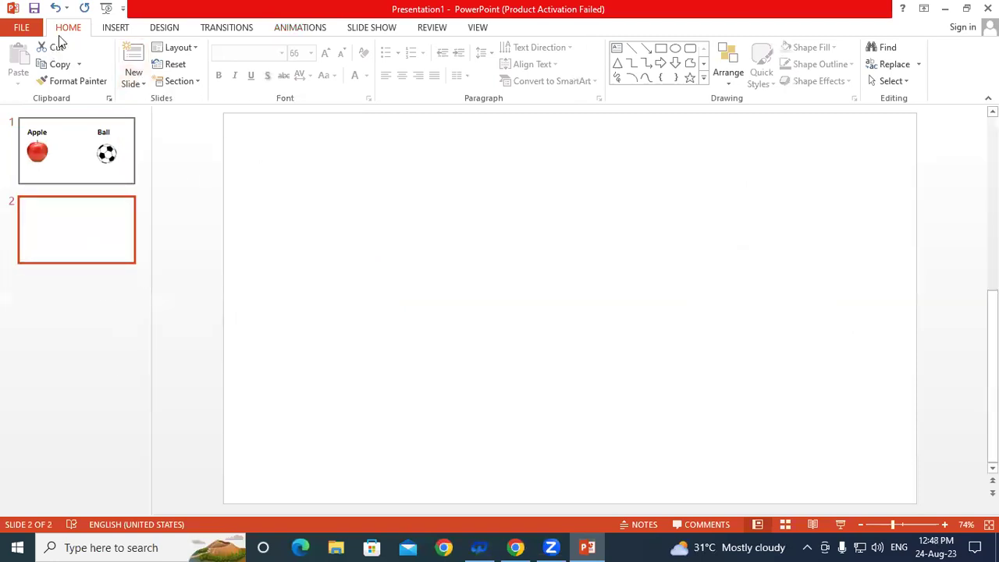
Add a bold 40 pt 'A' text box at the upper left of slide 2.
left_click(114, 28)
left_click(527, 62)
left_click_drag(334, 189, 535, 222)
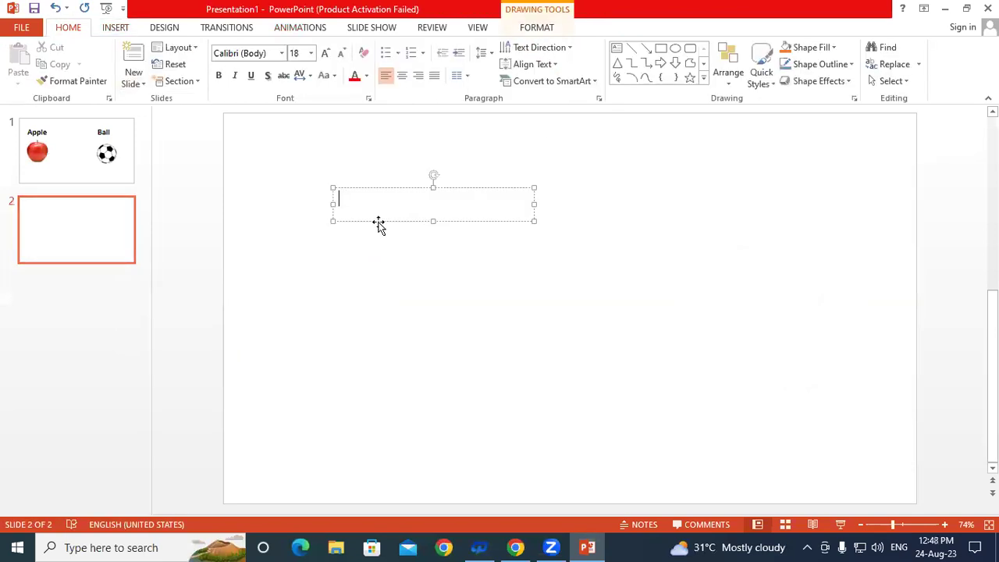
type("A")
left_click_drag(344, 198, 337, 199)
left_click(219, 75)
left_click(325, 53)
left_click(325, 53)
left_click(325, 53)
left_click(326, 53)
left_click(326, 53)
left_click(325, 53)
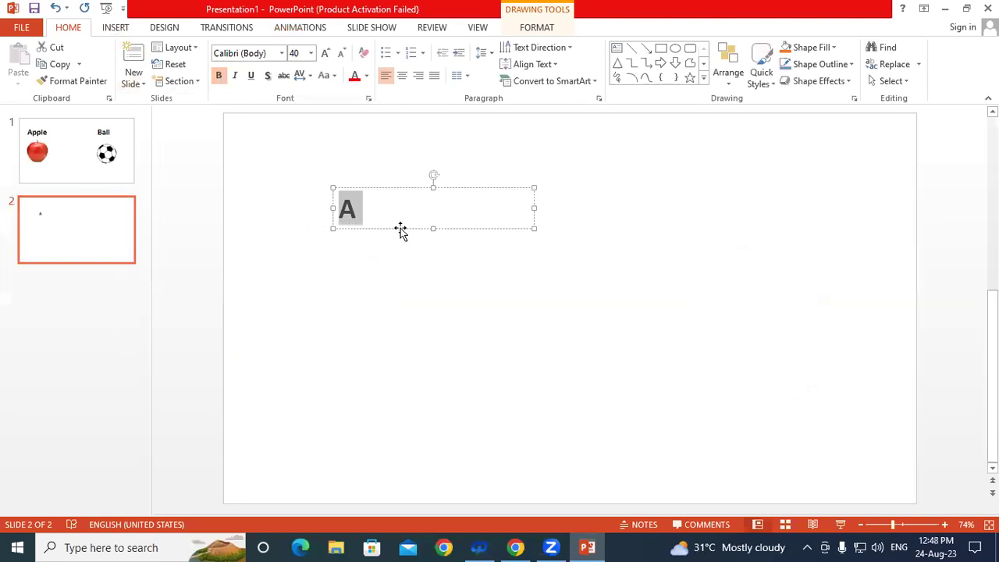
left_click_drag(400, 228, 314, 188)
left_click(326, 260)
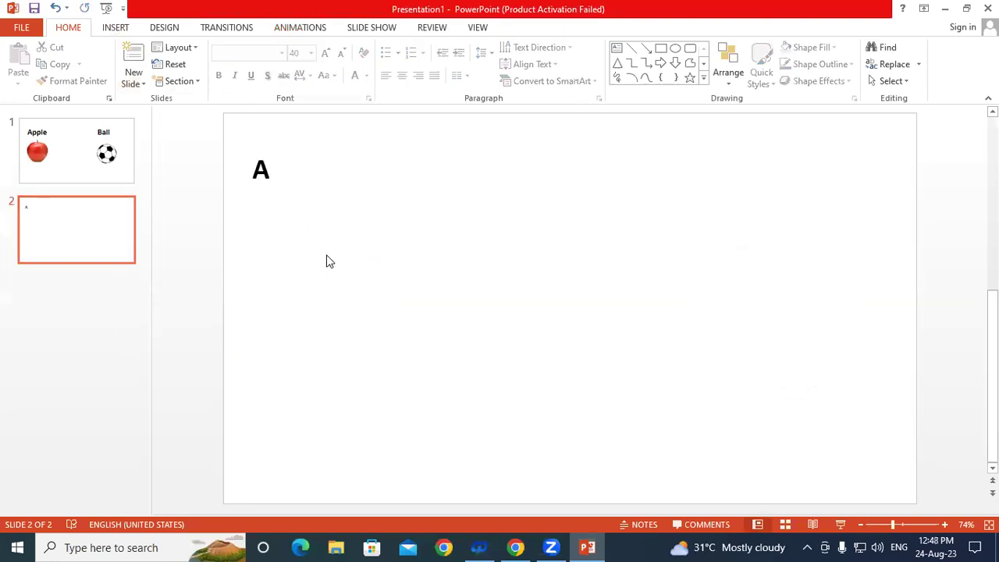
Add an 'Apple' text box below the A, copying A's bold 40 pt formatting.
left_click(115, 27)
left_click(527, 66)
left_click_drag(276, 247, 475, 292)
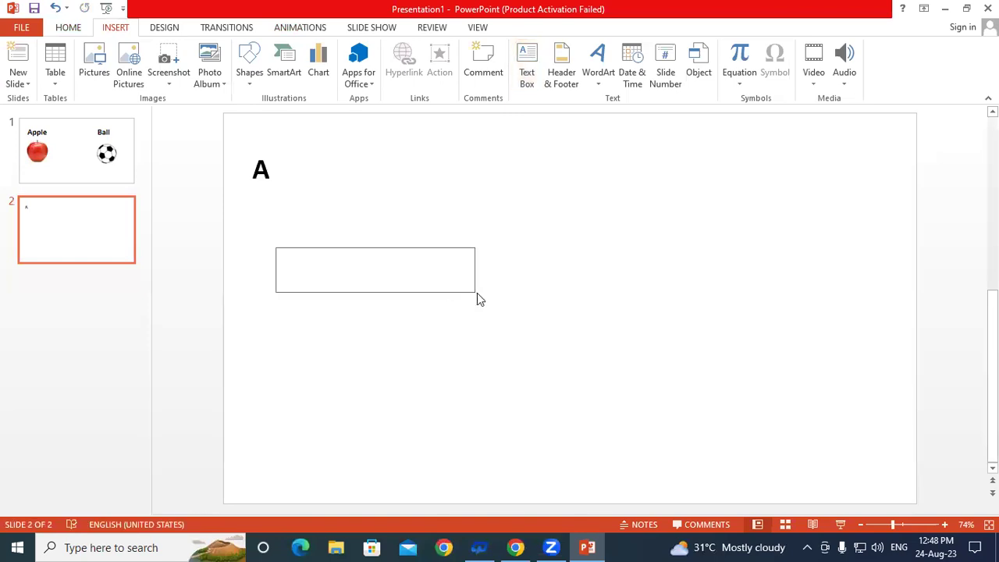
type("Apple")
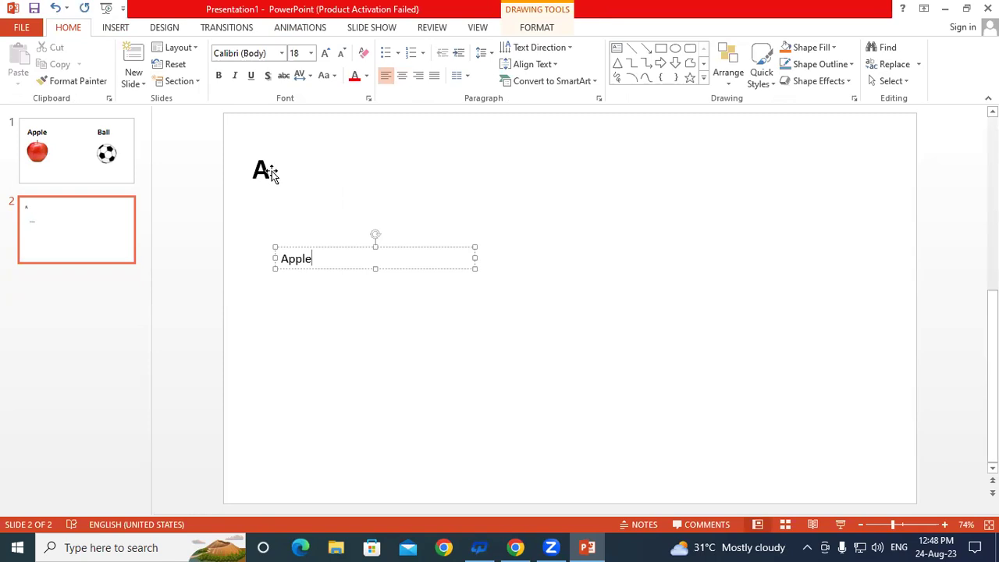
left_click(265, 170)
left_click_drag(253, 170, 290, 176)
left_click(100, 83)
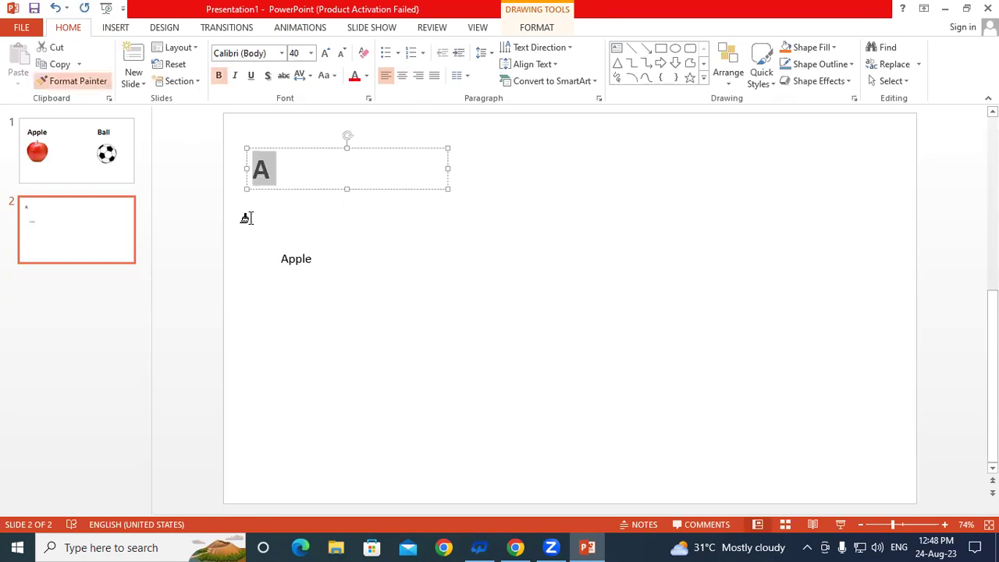
mouse_move(277, 259)
left_mouse_down()
mouse_move(336, 265)
mouse_move(293, 247)
mouse_move(294, 280)
left_mouse_up()
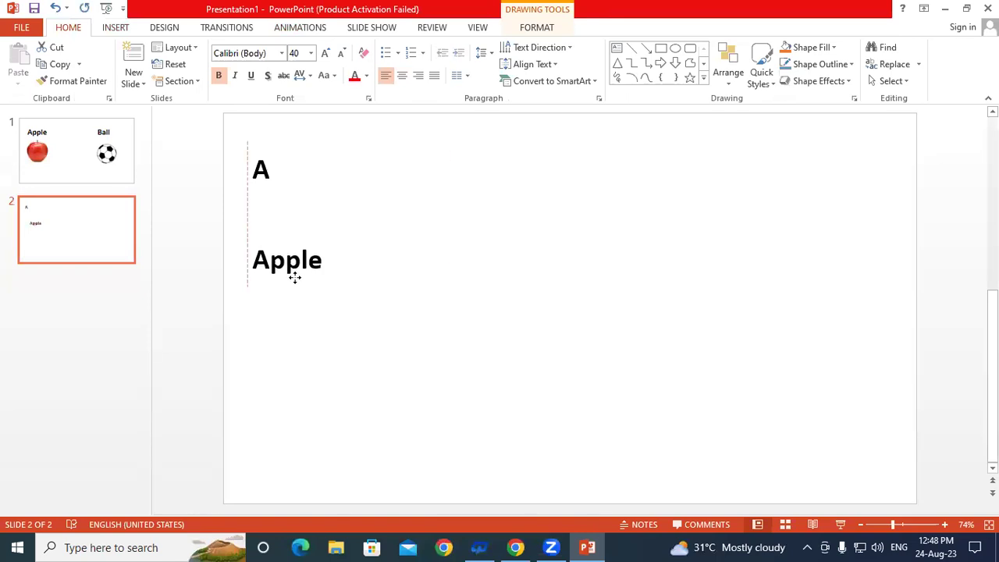
left_click(521, 403)
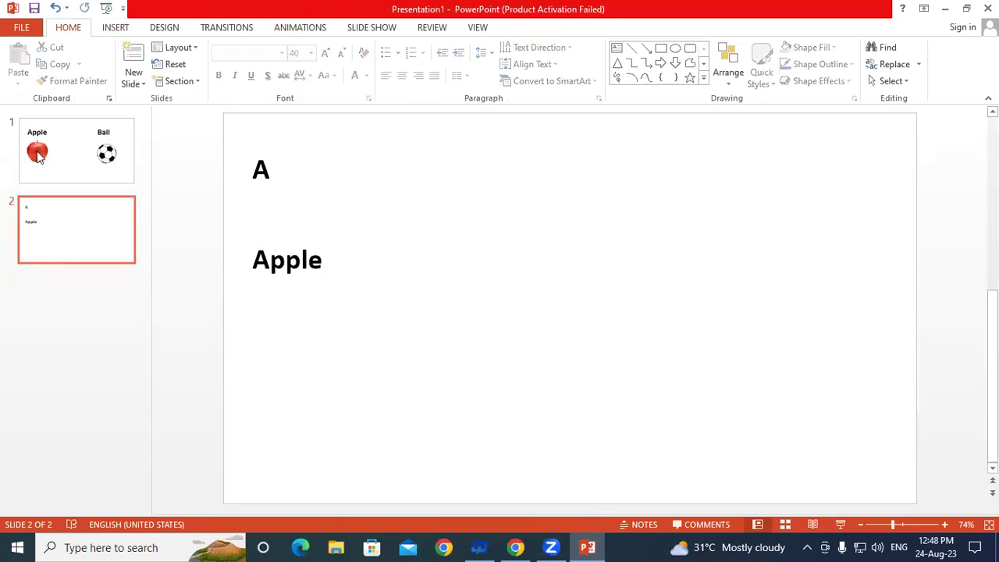
left_click(116, 28)
left_click(527, 66)
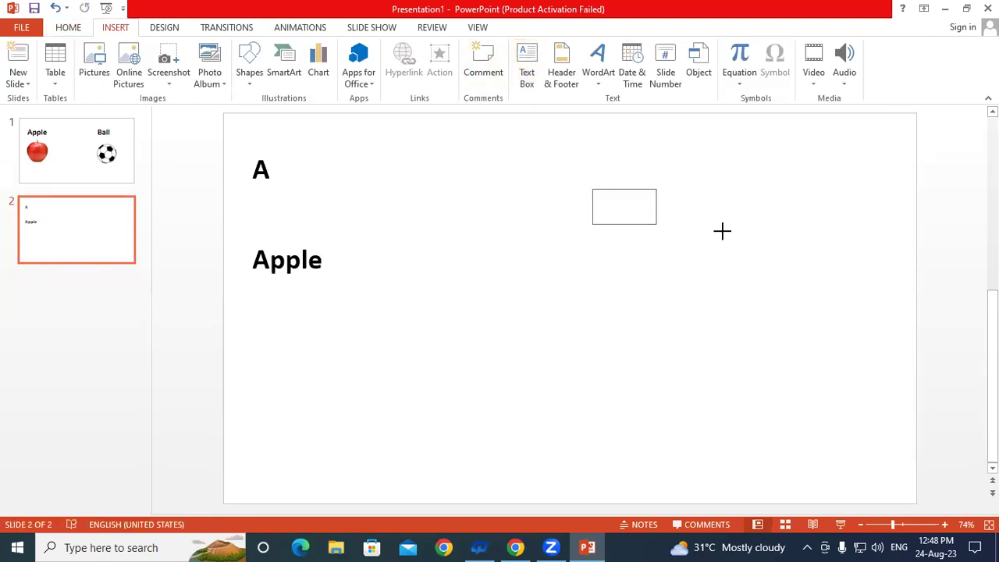
Add a 'B' text box at the upper right, formatted like A.
left_click_drag(722, 230, 728, 232)
type("B")
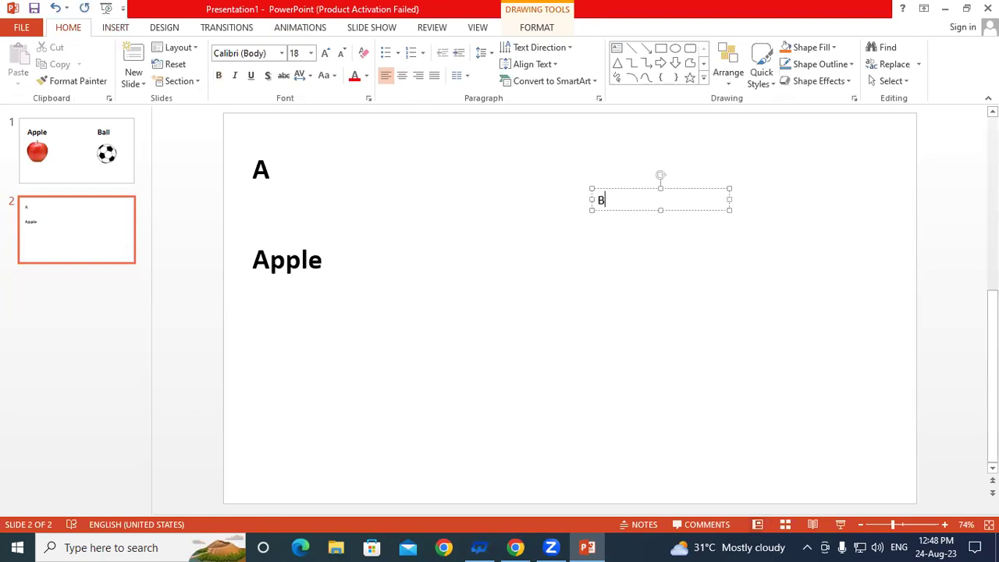
left_click(258, 163)
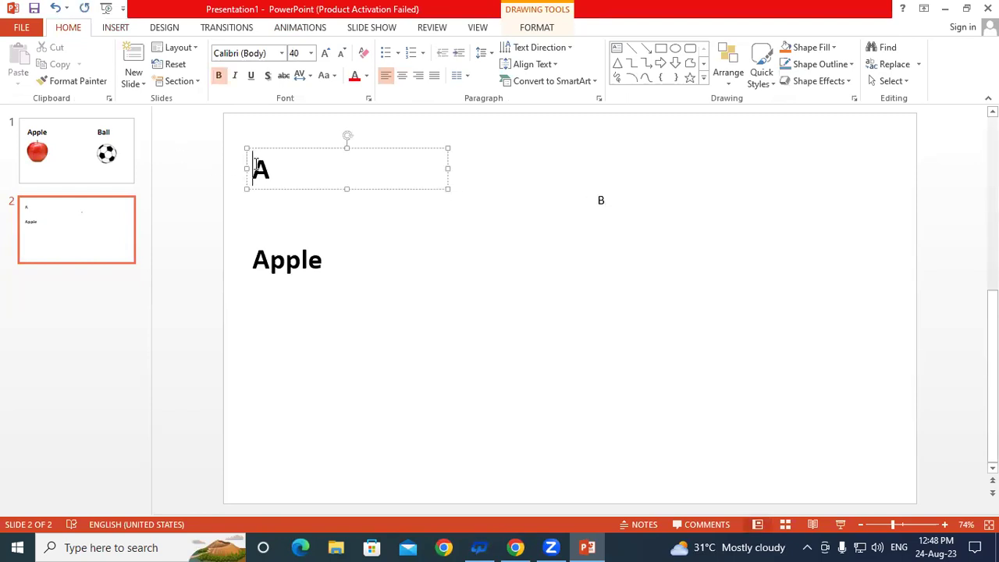
left_click_drag(293, 167, 252, 167)
left_click(92, 81)
mouse_move(602, 201)
left_mouse_down()
mouse_move(636, 228)
mouse_move(745, 195)
mouse_move(788, 202)
left_mouse_up()
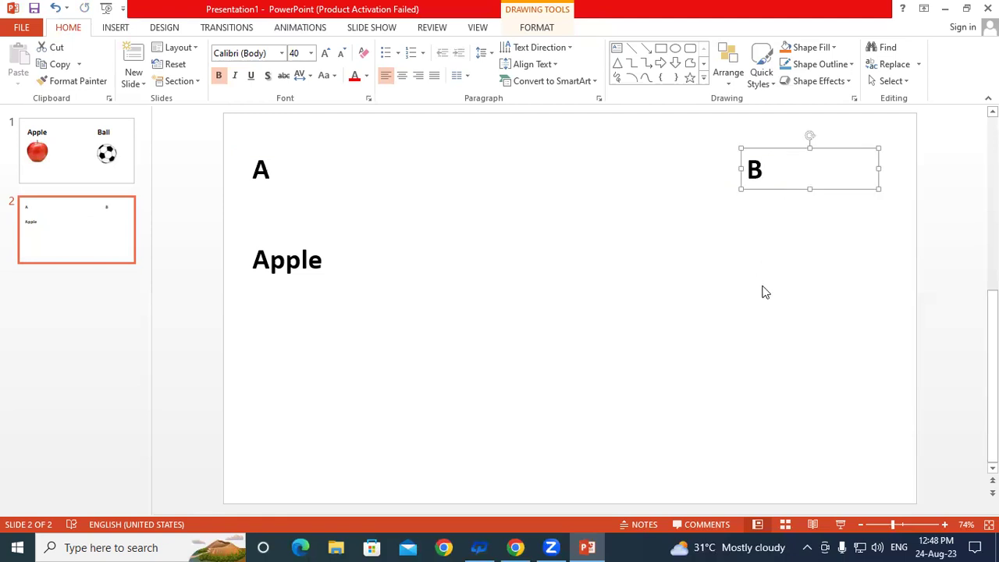
left_click(527, 333)
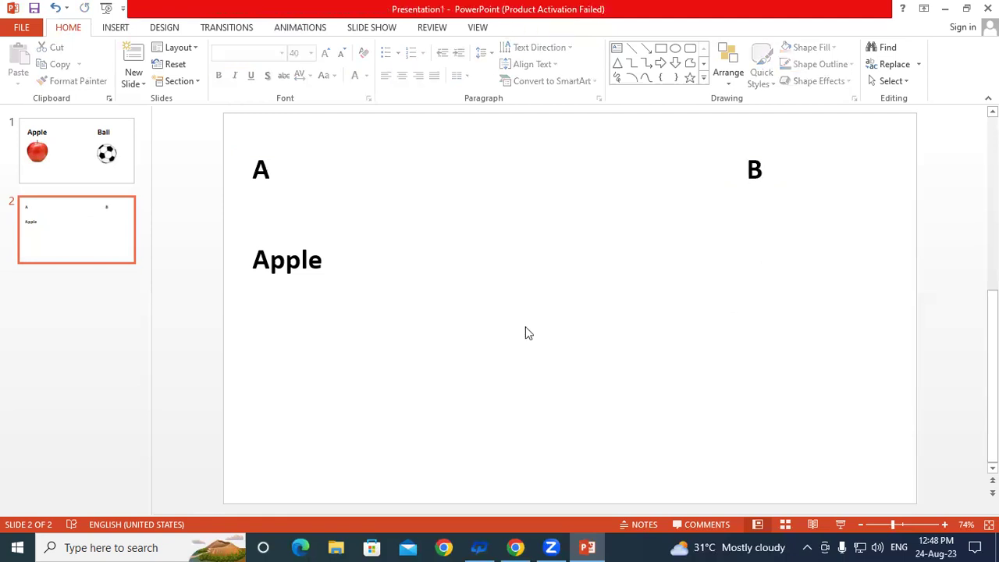
Add a 'Ball' text box below B, copying B's bold 40 pt formatting.
left_click(112, 29)
left_click(529, 53)
left_click(628, 251)
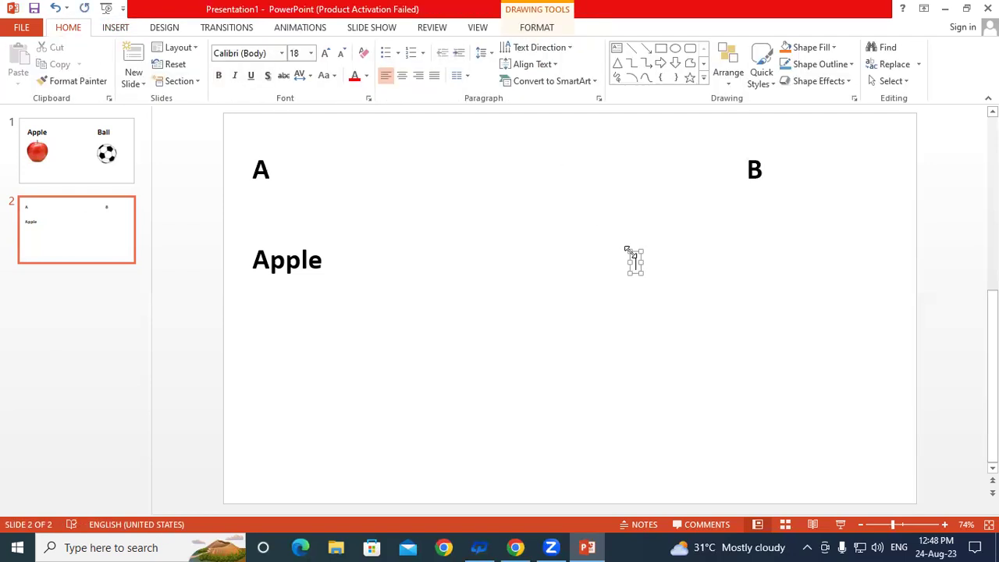
type("Ball")
left_click(765, 169)
double_click(773, 172)
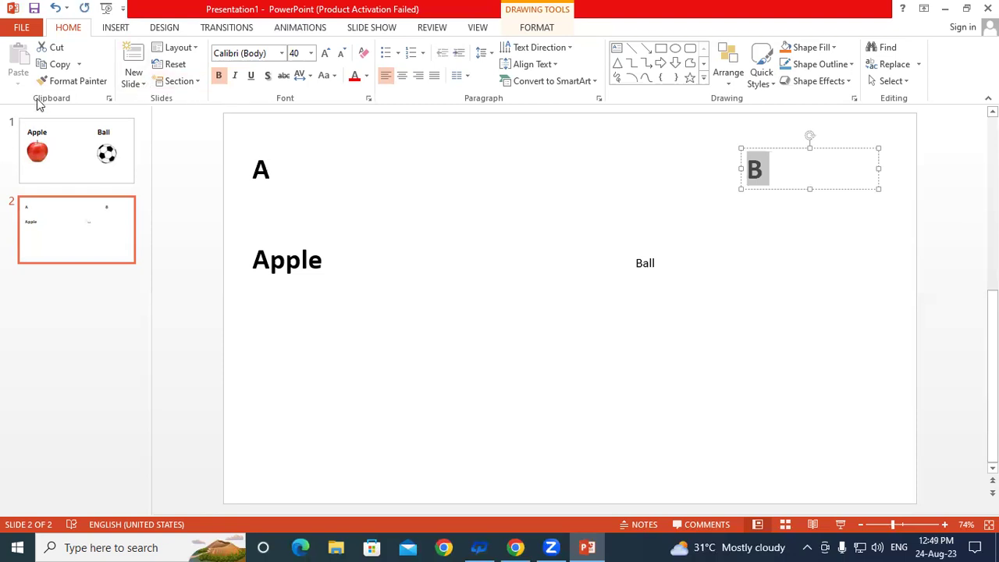
left_click(60, 82)
left_click_drag(632, 263, 785, 283)
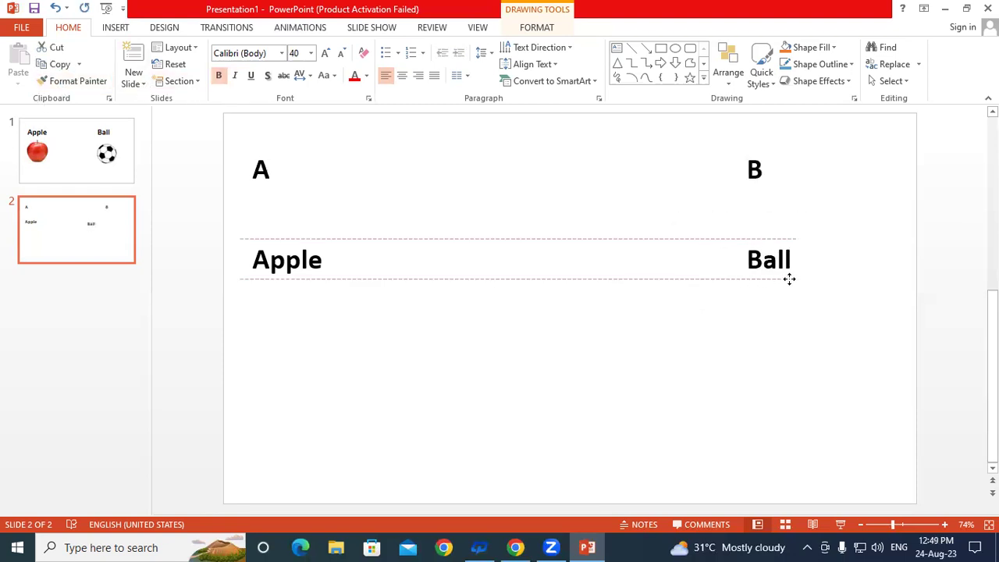
left_click(802, 365)
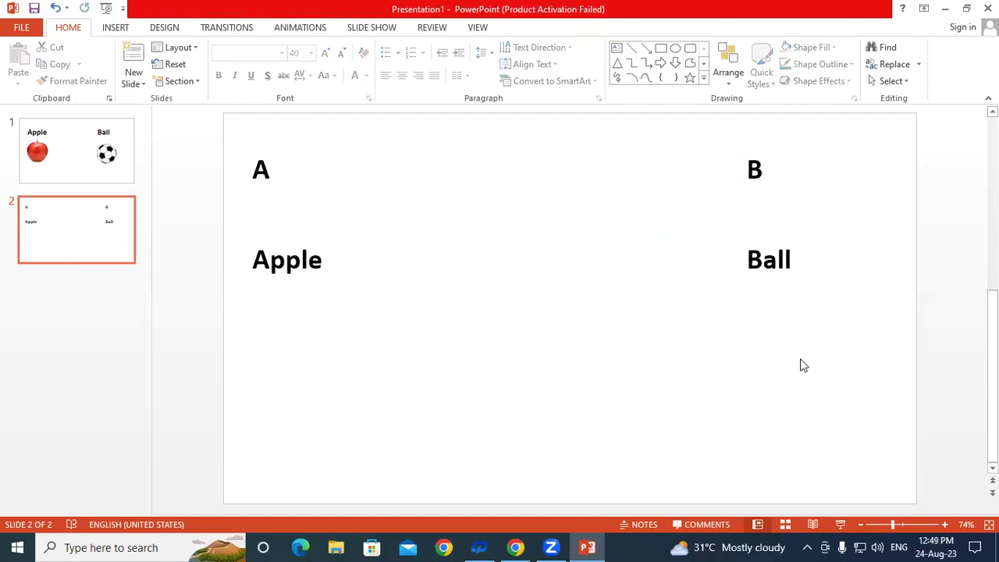
Insert the Ball image and shrink it into place beneath the Ball label.
left_click(117, 28)
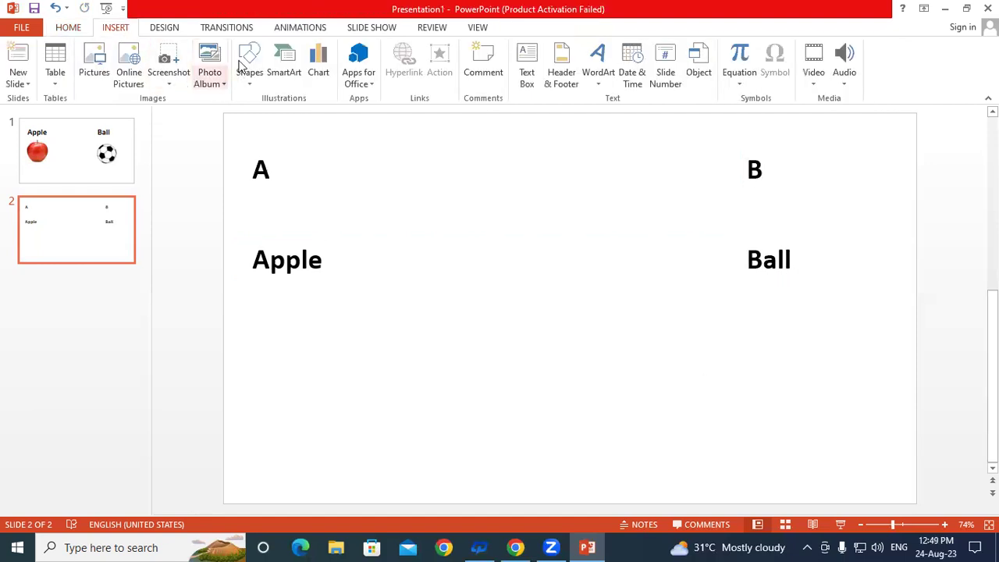
left_click(87, 62)
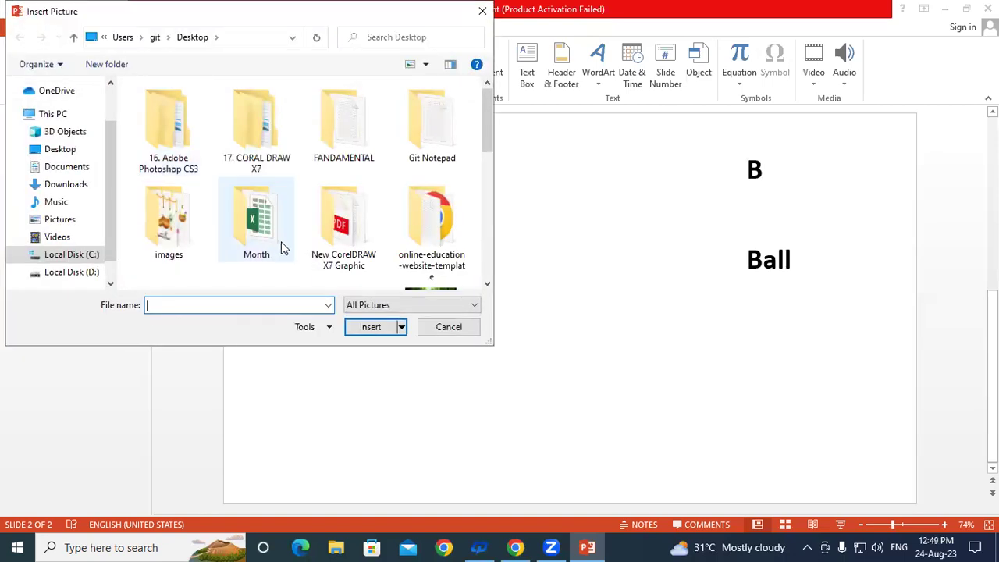
scroll(265, 227, "down", 3)
left_click(188, 152)
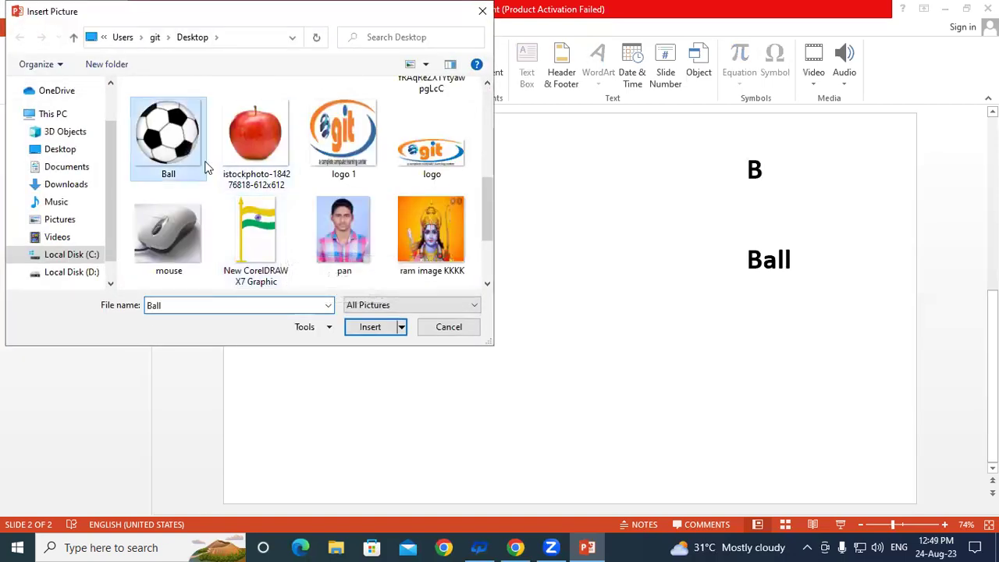
left_click(371, 327)
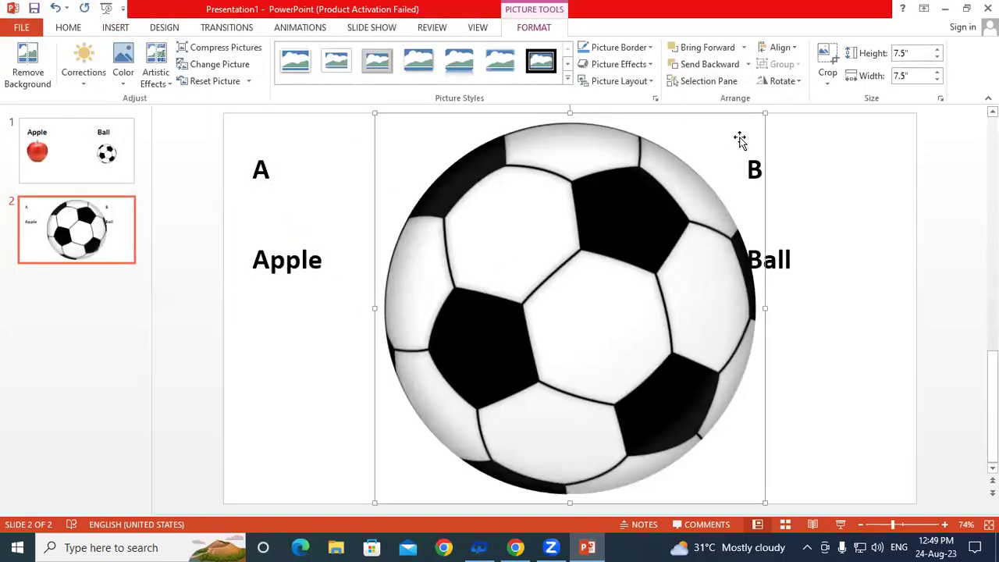
mouse_move(764, 112)
left_mouse_down()
mouse_move(523, 388)
mouse_move(800, 323)
left_mouse_up()
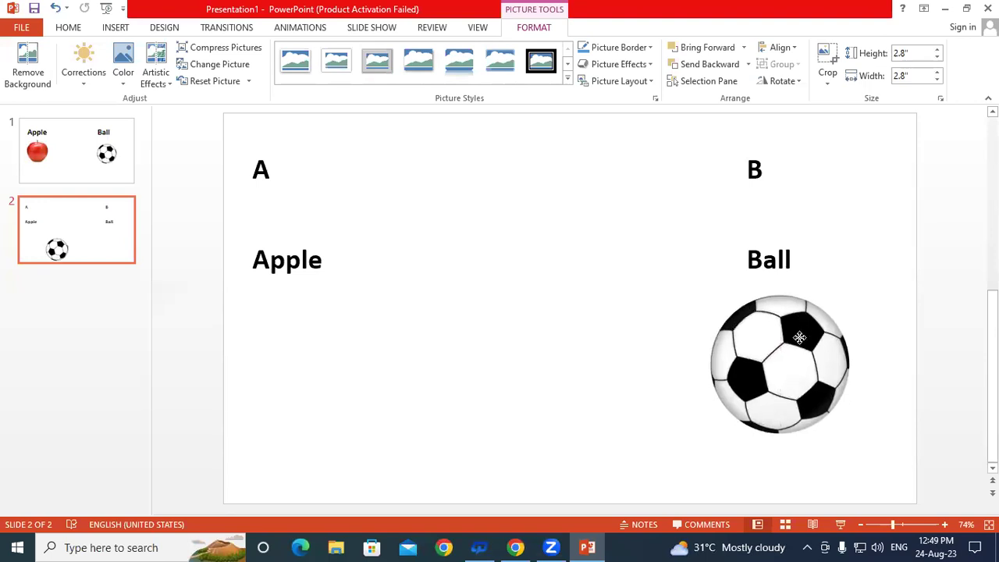
left_click(669, 370)
Insert the apple photo, enlarge it to 2.83 inches, and place it beneath Apple.
left_click(114, 27)
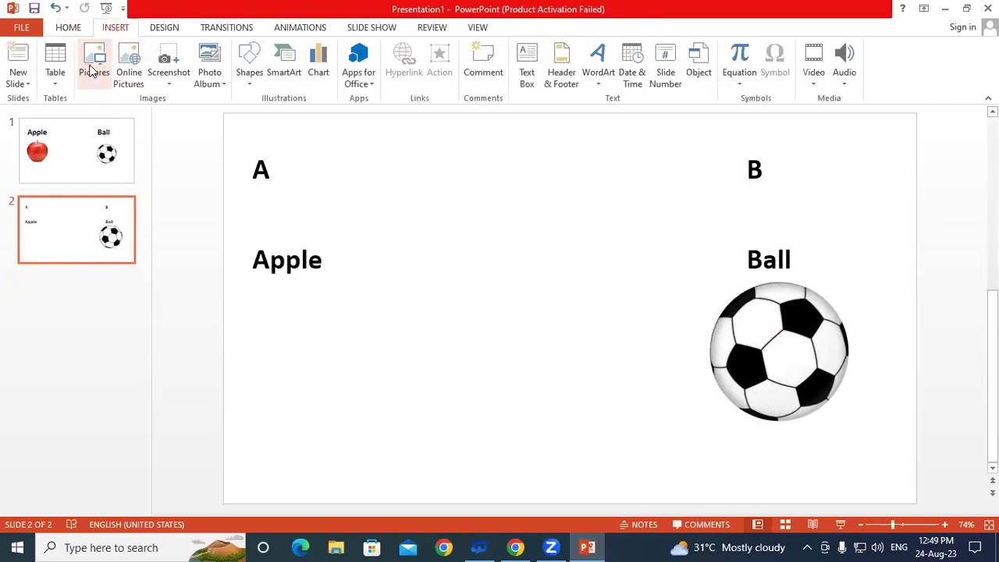
left_click(93, 67)
scroll(296, 223, "down", 3)
left_click(245, 164)
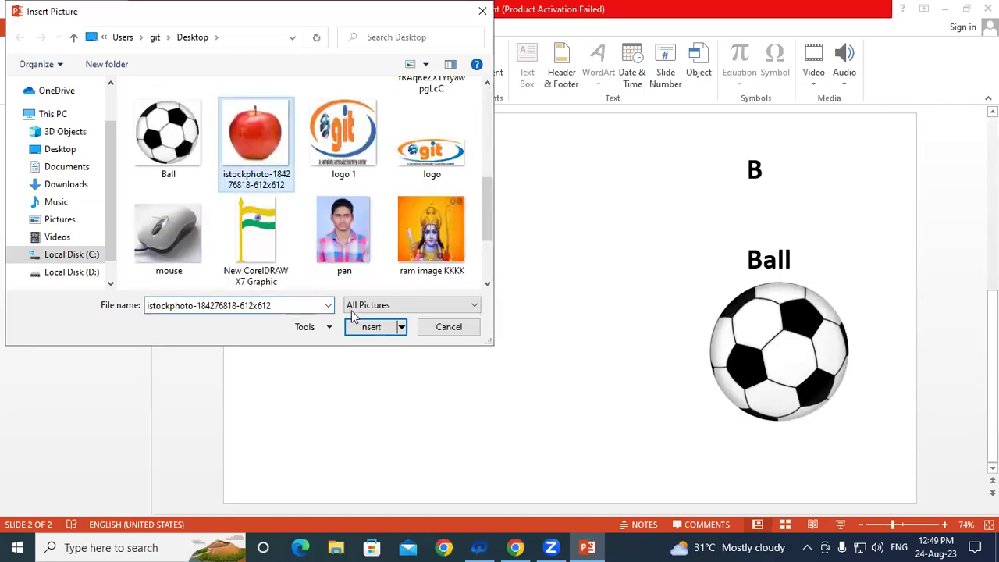
left_click(359, 327)
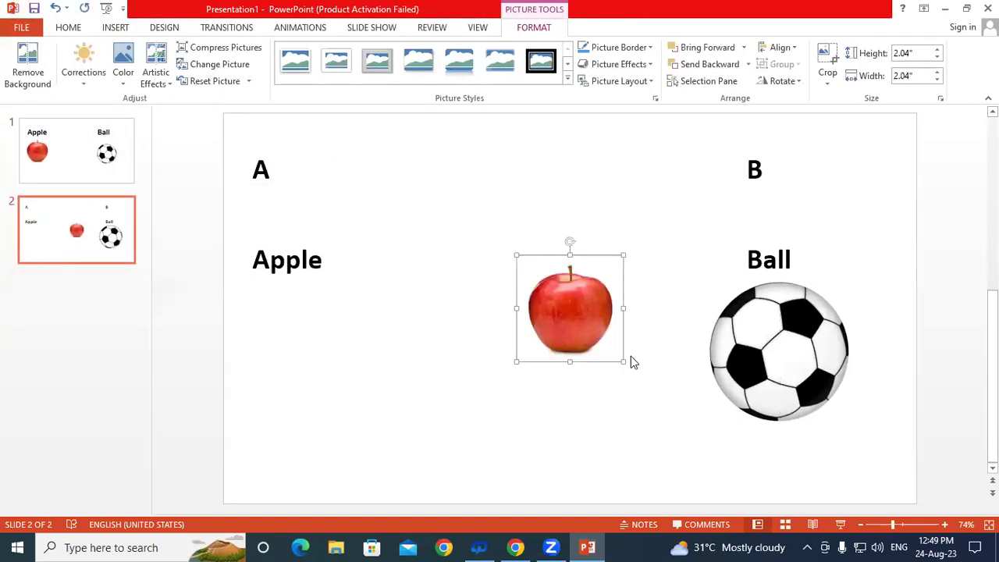
left_click_drag(630, 370, 653, 401)
mouse_move(604, 343)
left_mouse_down()
mouse_move(321, 369)
mouse_move(334, 375)
left_mouse_up()
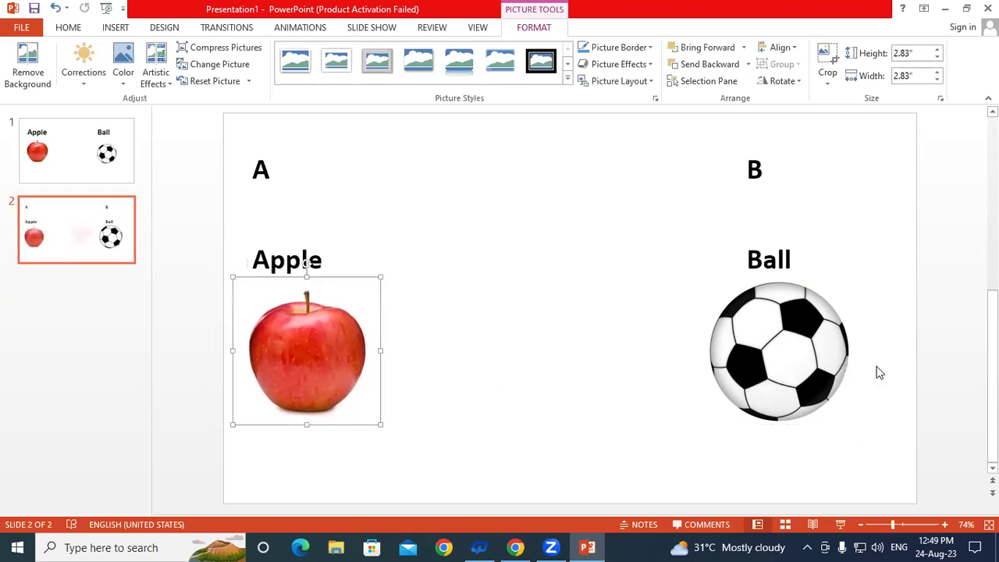
left_click(905, 360)
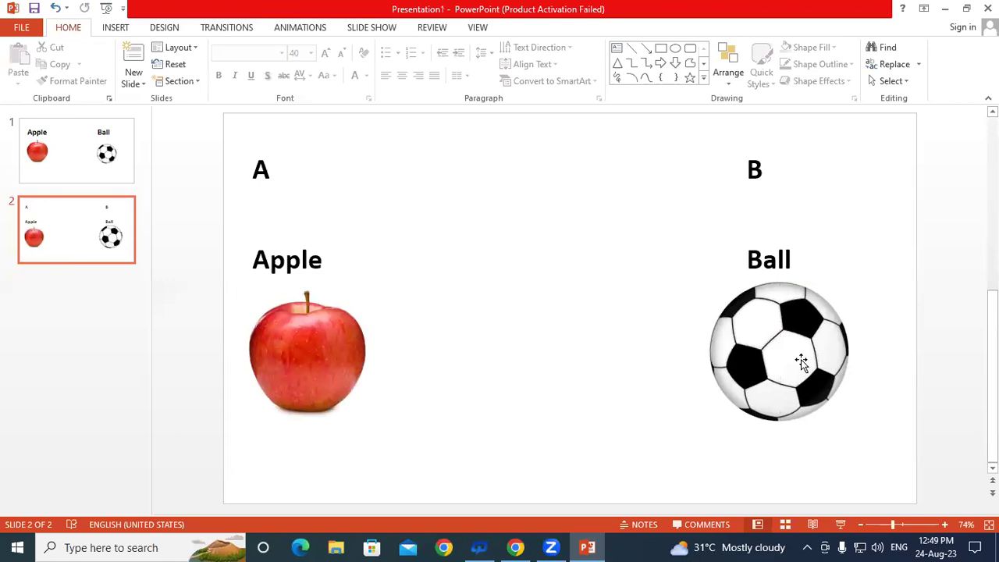
Give the A label a Fly In animation.
left_click(285, 170)
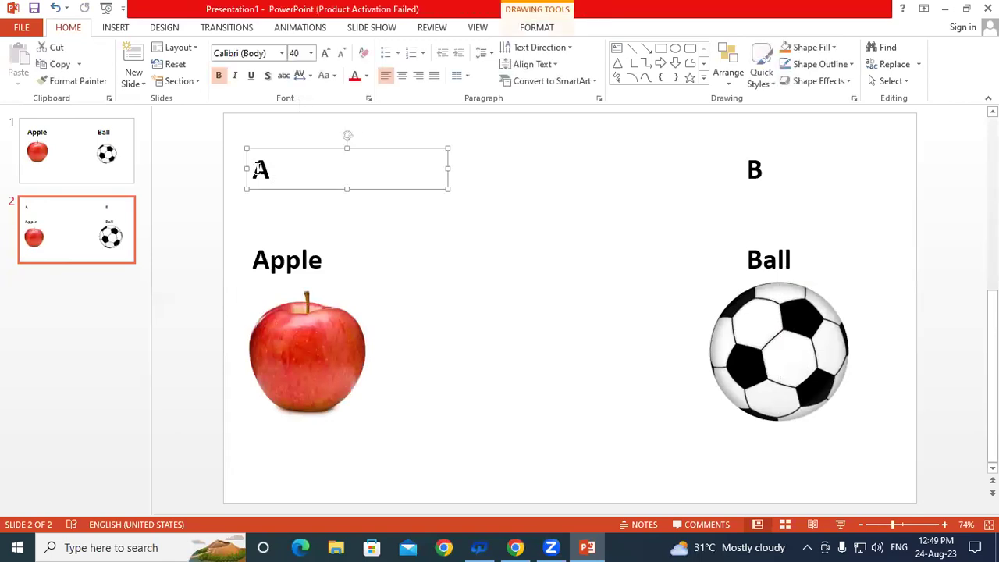
double_click(260, 169)
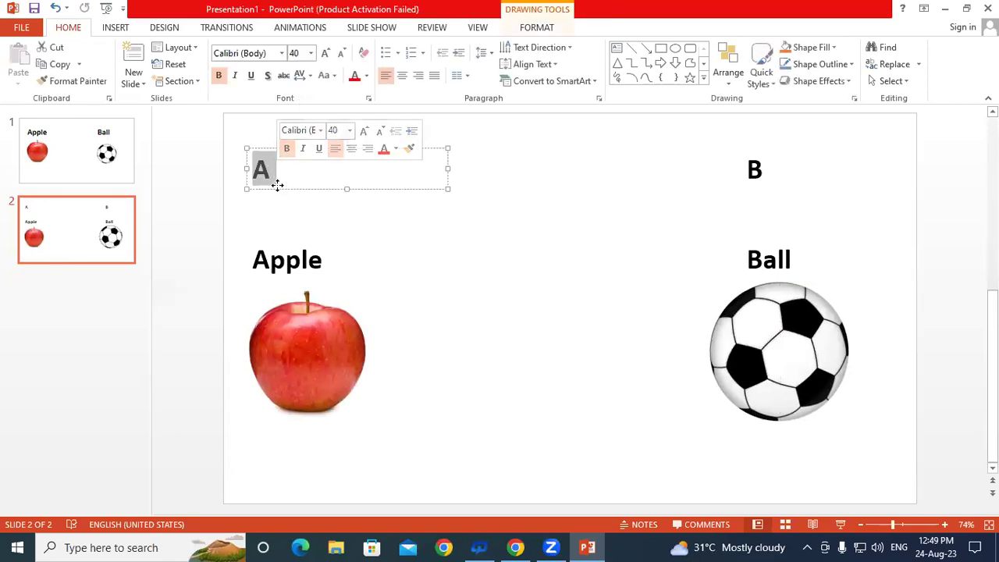
left_click(277, 185)
left_click(310, 33)
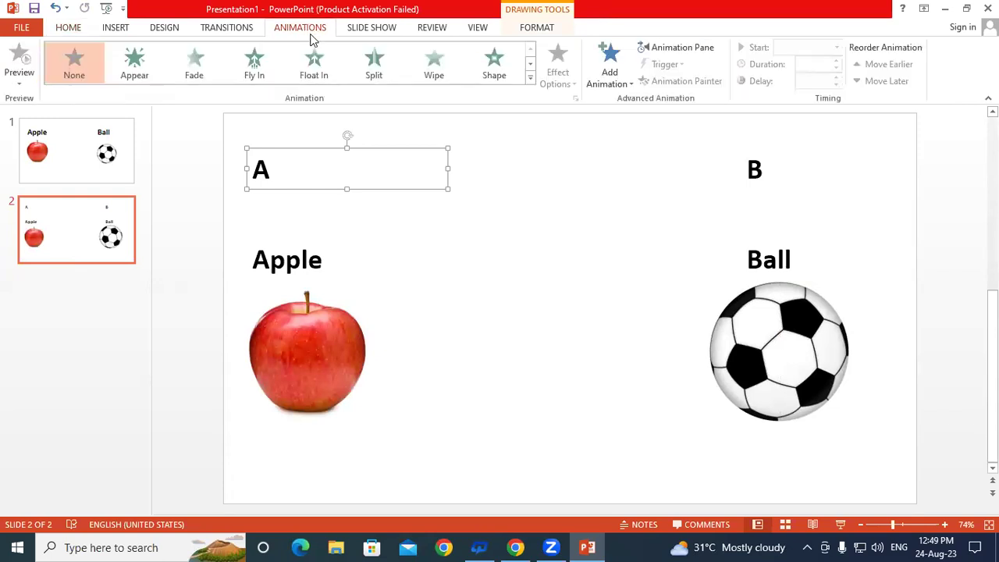
left_click(259, 72)
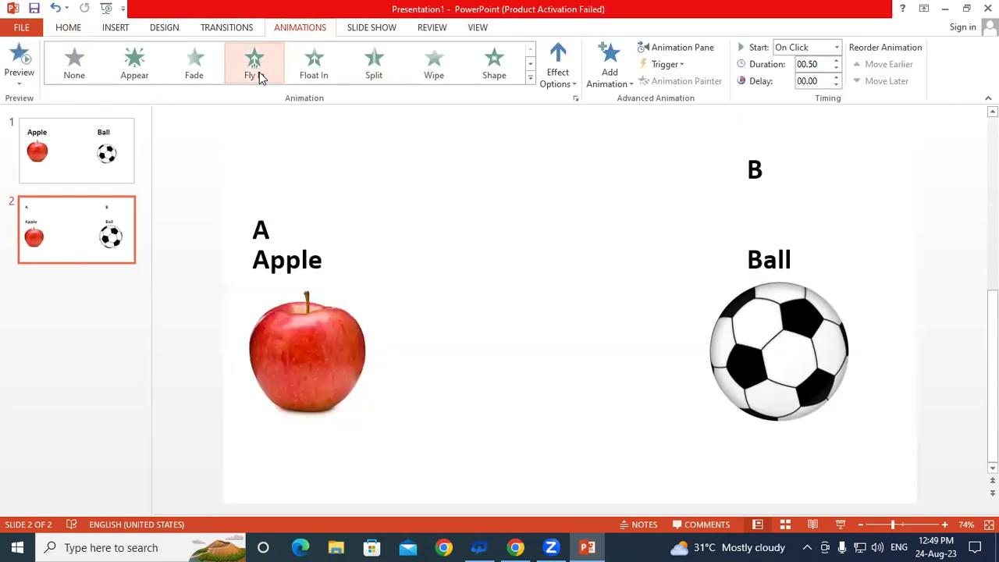
Give the Apple label a Bounce animation.
left_click(249, 259)
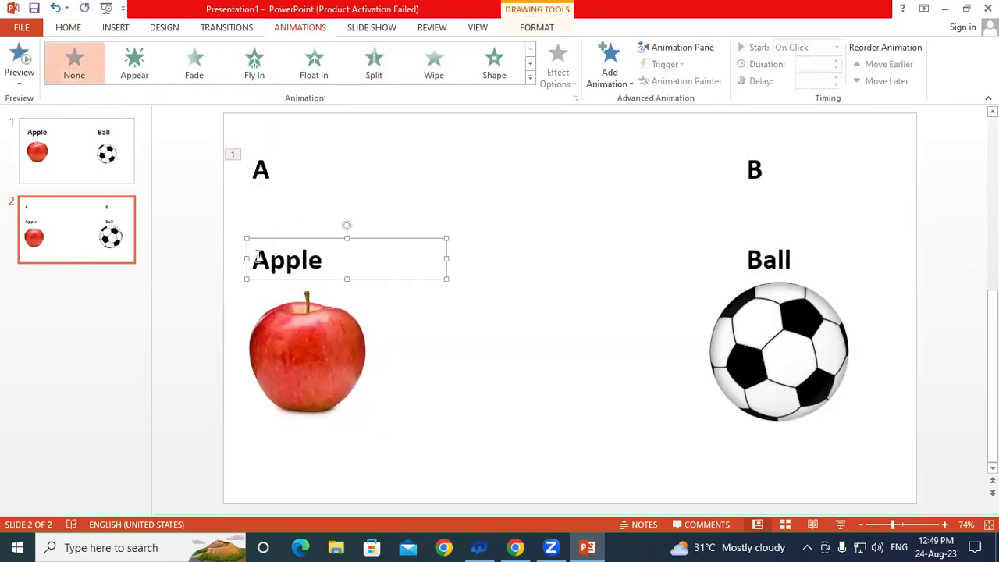
left_click_drag(256, 260, 332, 263)
left_click(530, 65)
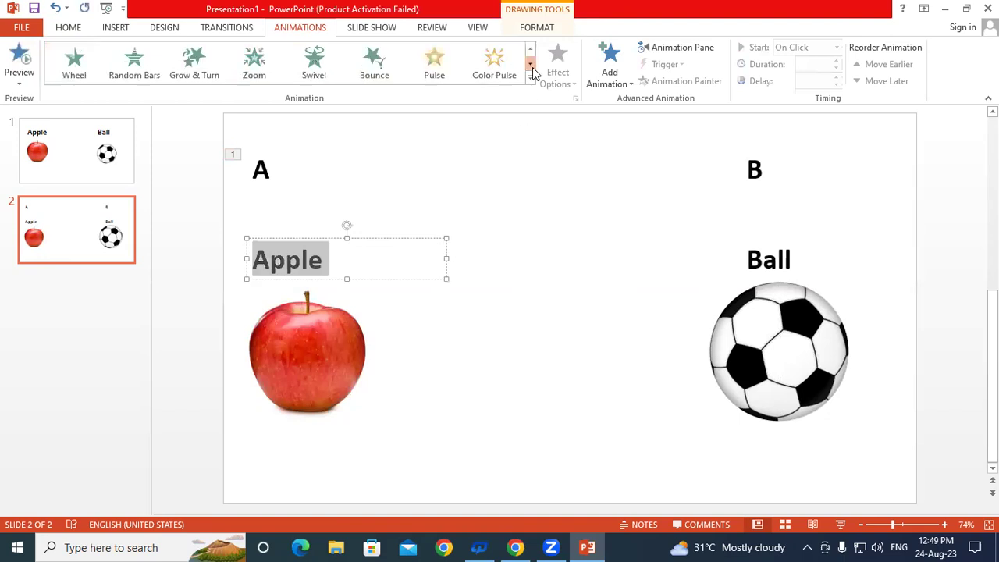
left_click(378, 66)
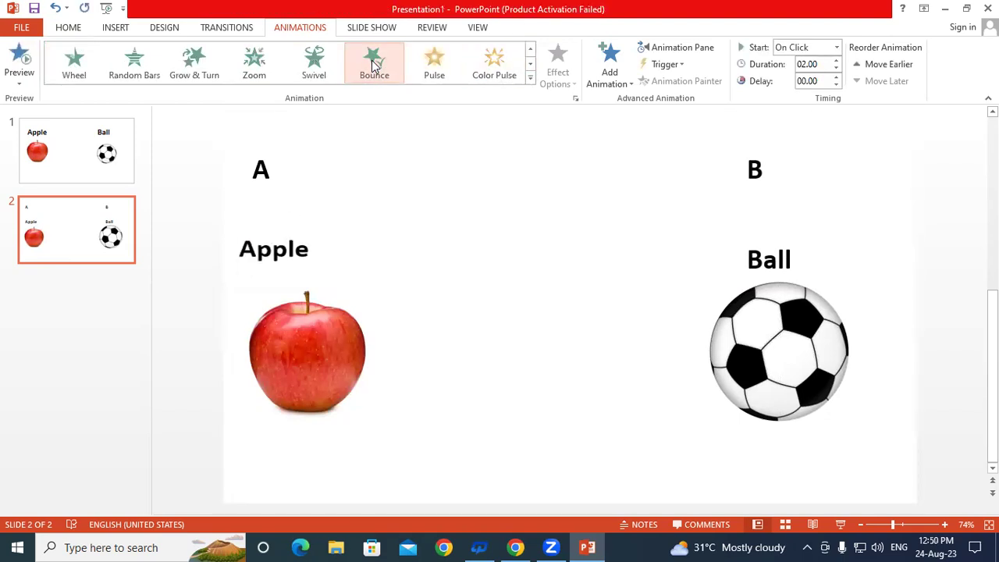
Give the apple picture a Grow & Turn animation.
left_click(303, 351)
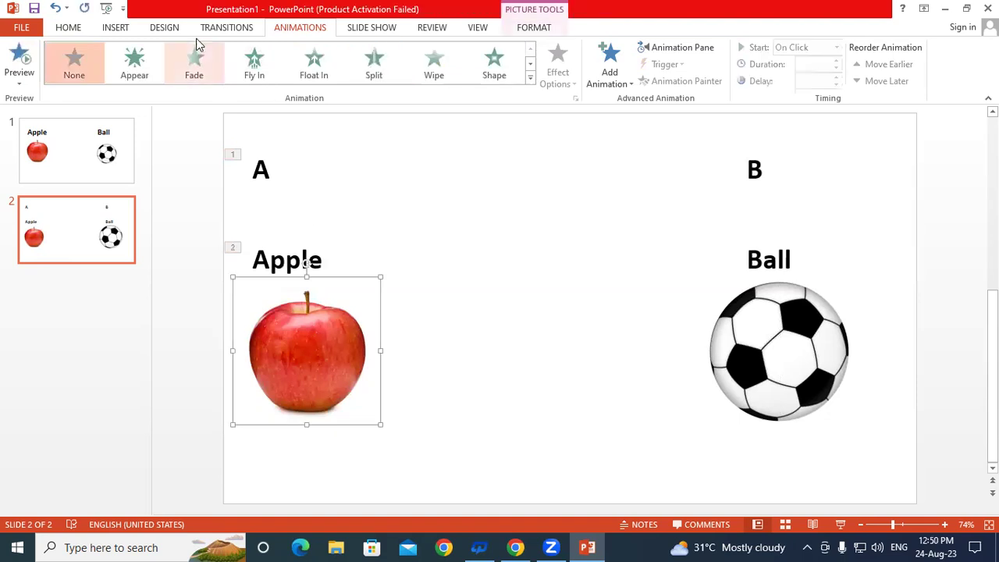
left_click(531, 65)
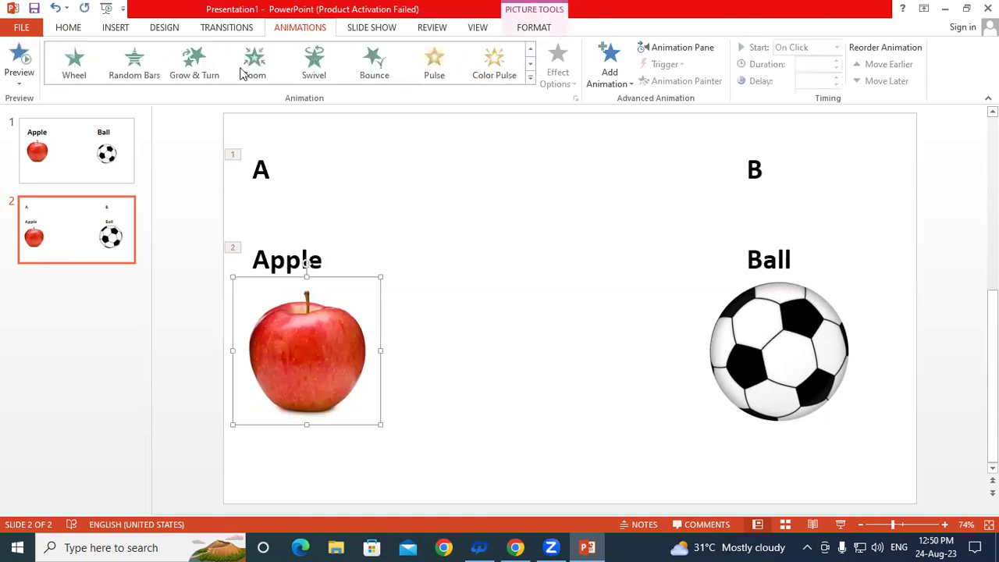
left_click(194, 66)
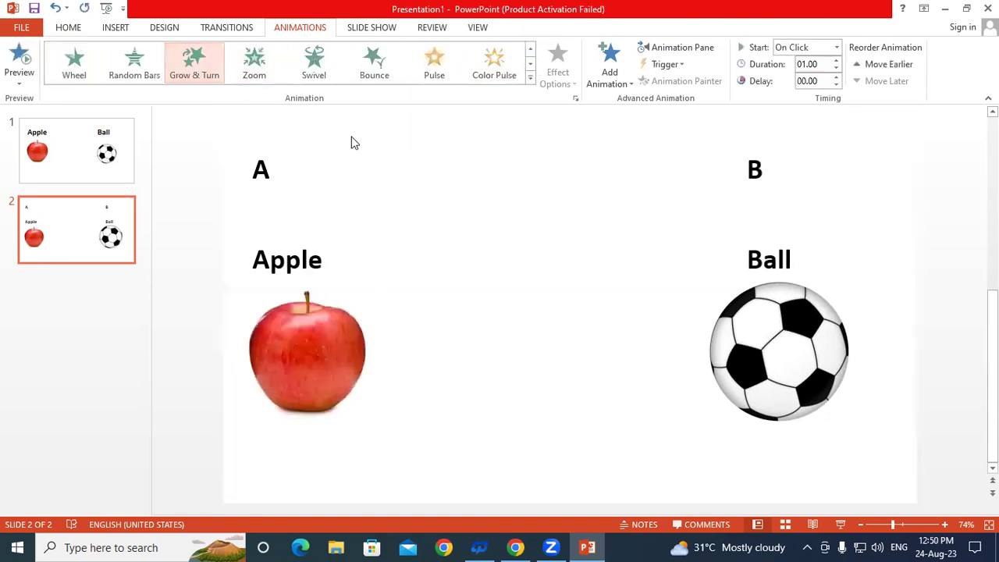
left_click(747, 167)
left_click(776, 189)
Animate the B label with Zoom, the Ball label with Bounce, and the soccer ball picture with Grow & Turn.
left_click(530, 65)
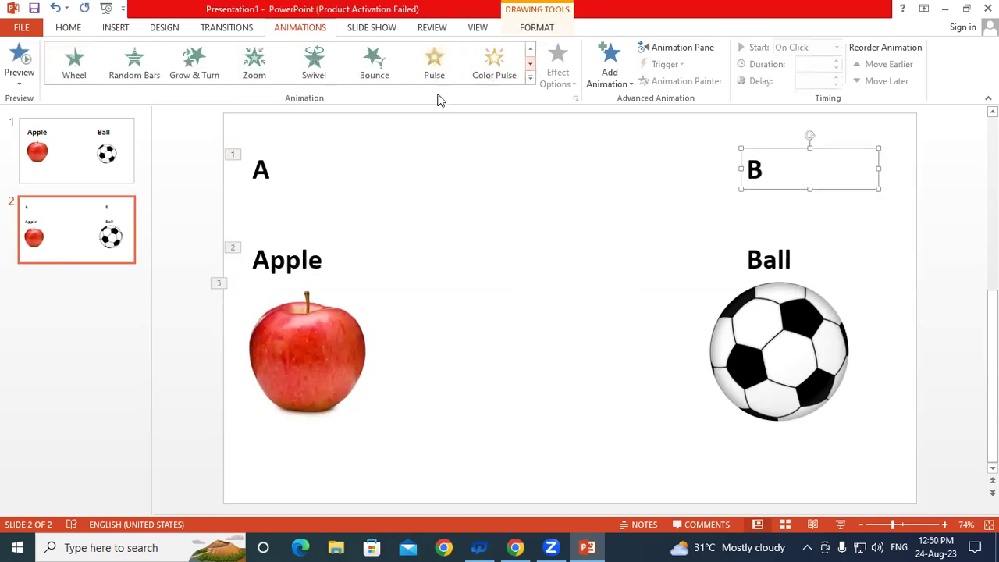
left_click(248, 67)
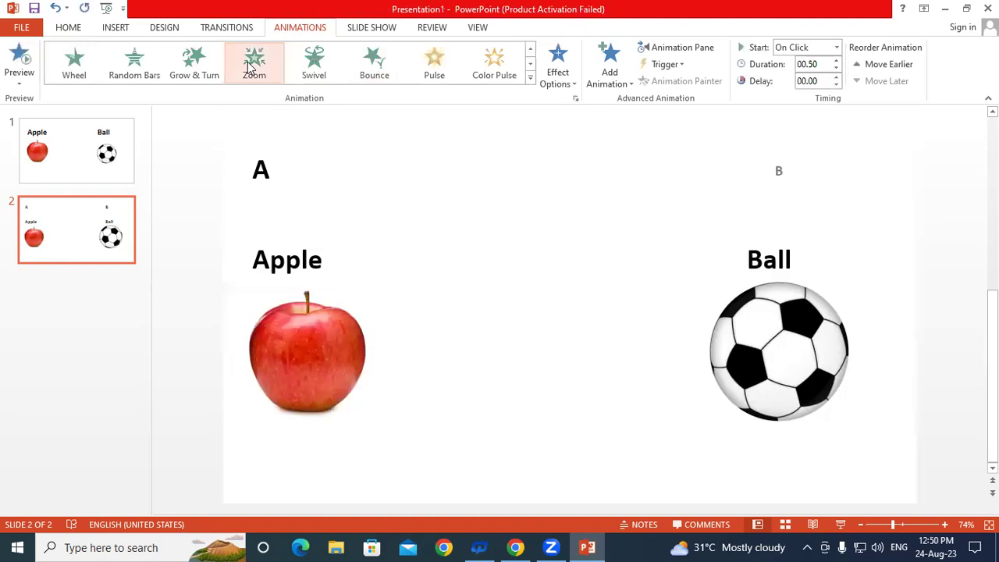
left_click(768, 258)
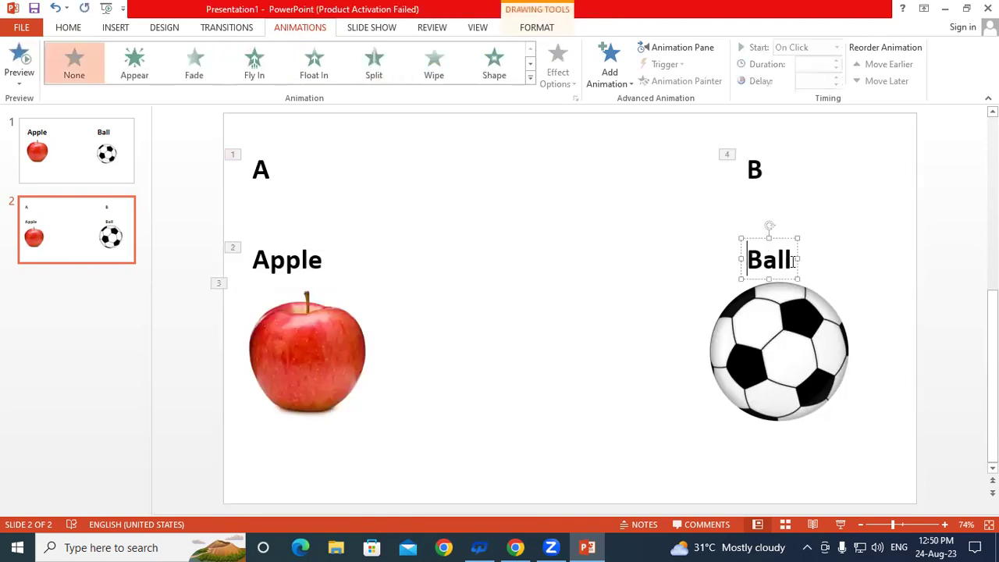
left_click(530, 63)
left_click(374, 62)
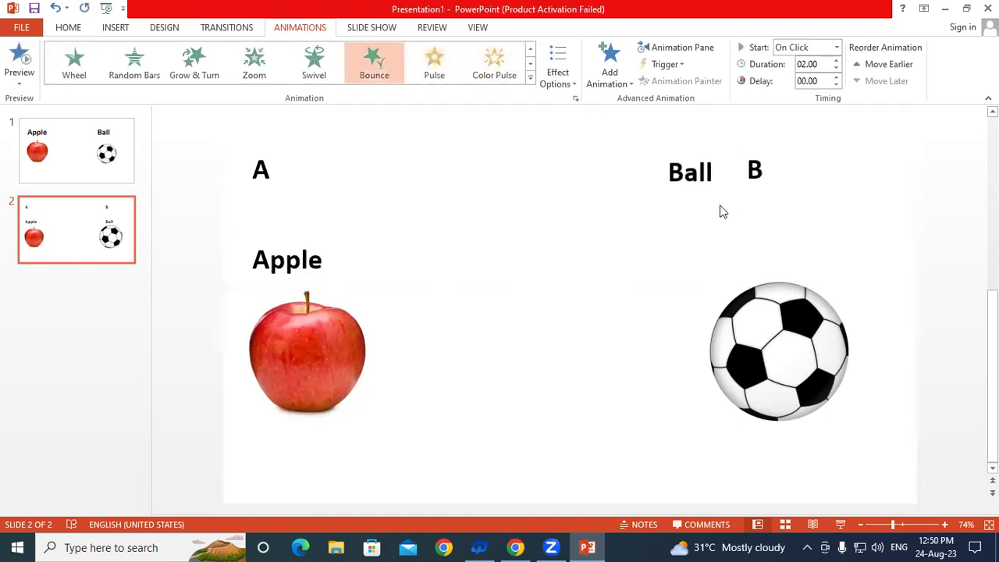
left_click(804, 327)
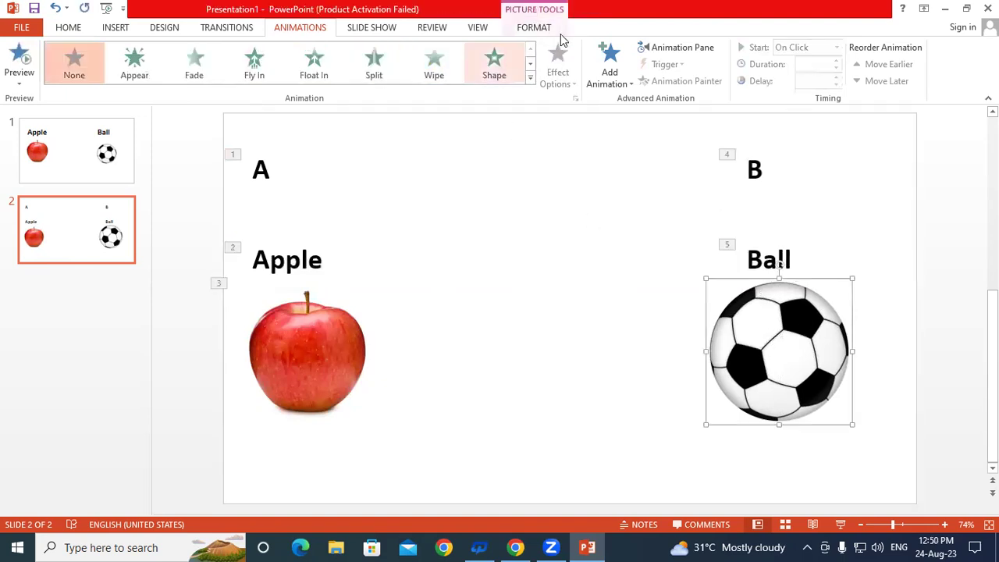
left_click(530, 63)
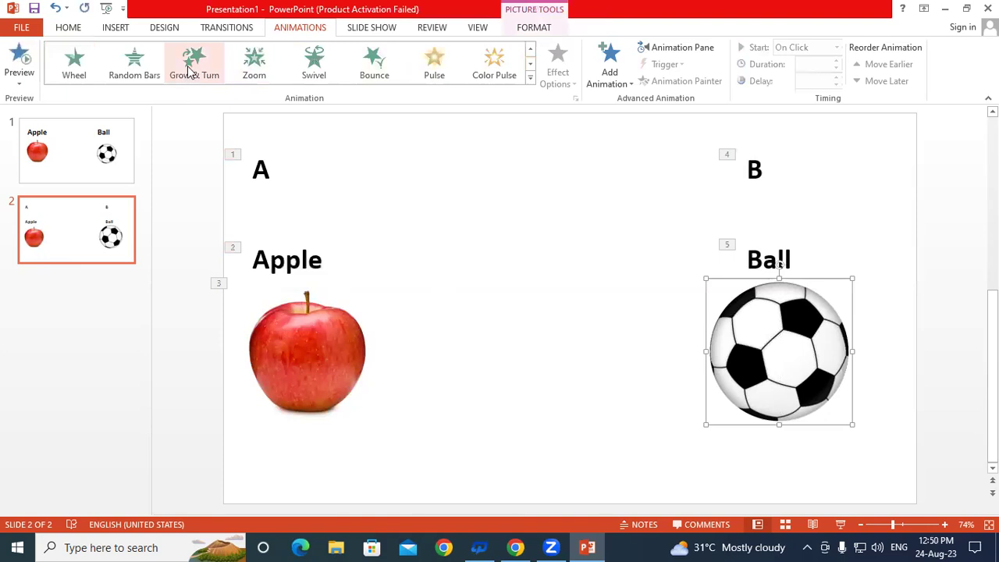
left_click(190, 68)
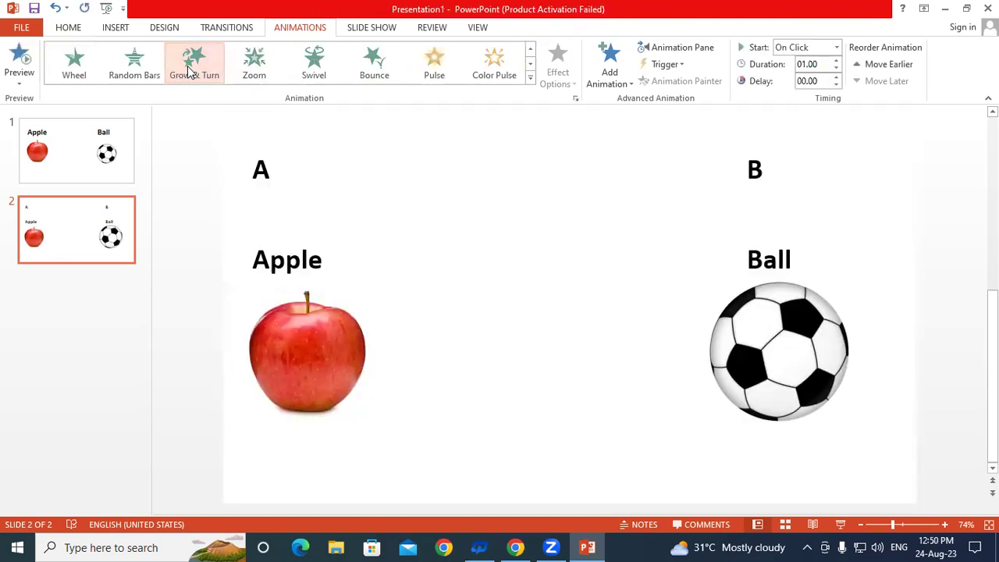
left_click(873, 260)
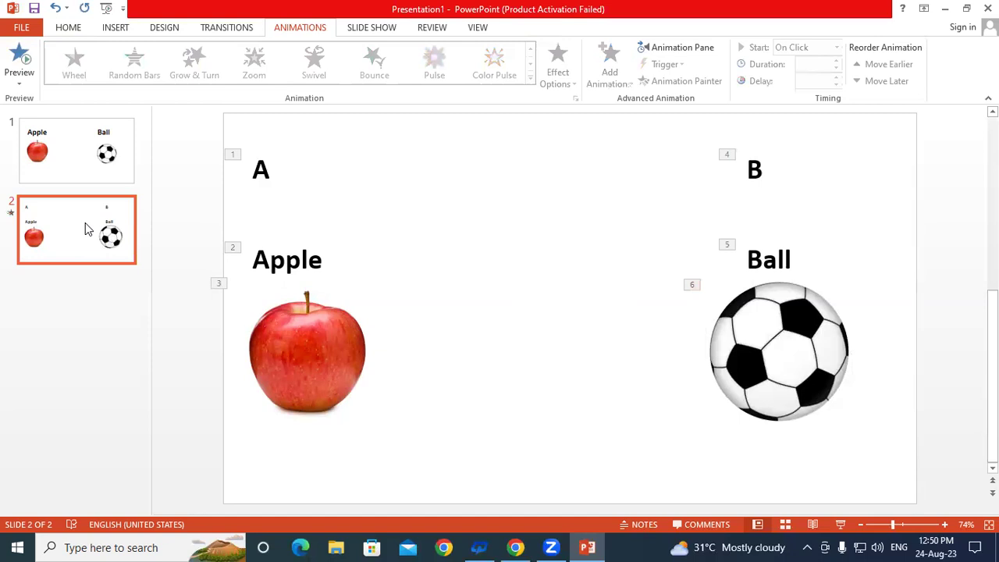
key("F5")
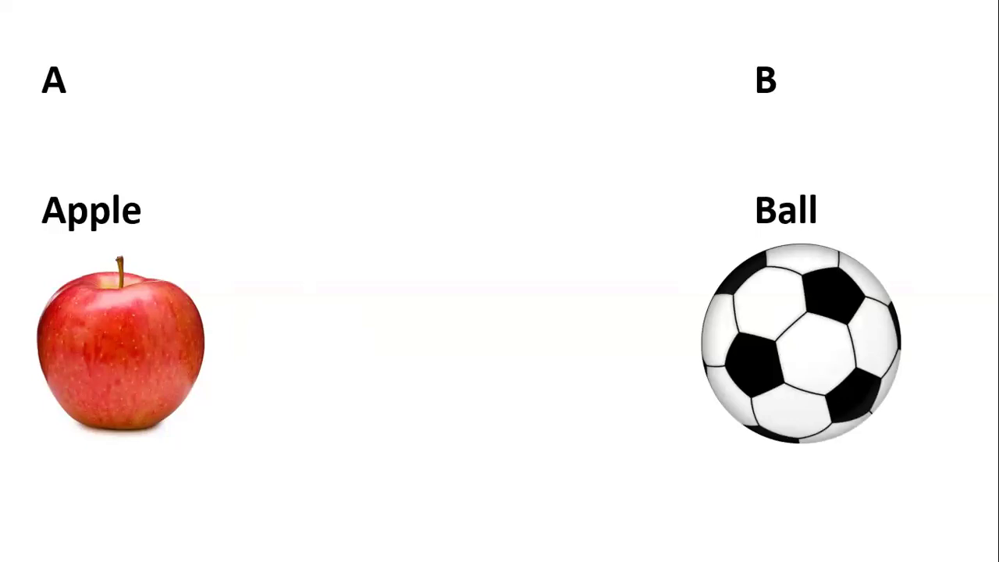
key("Escape")
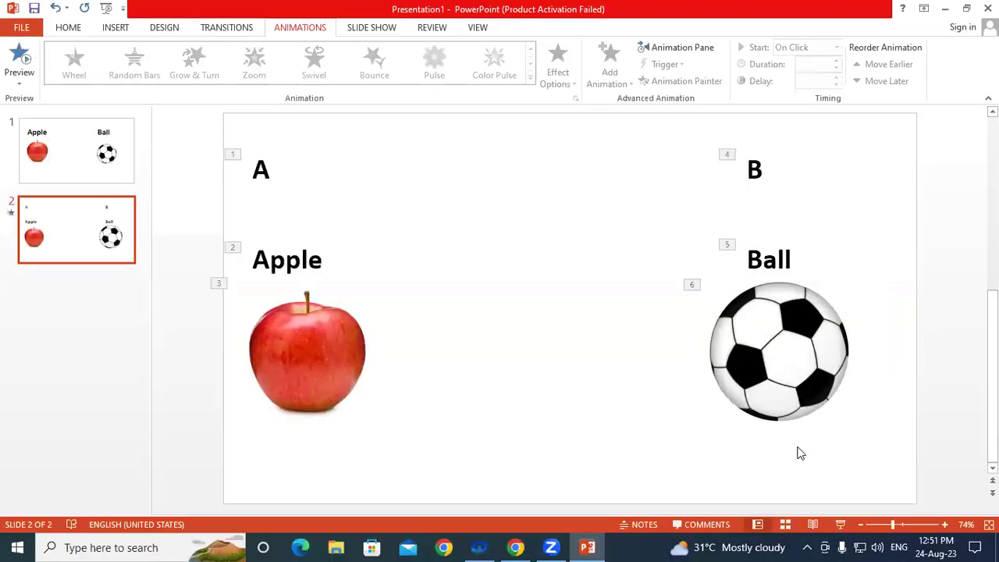